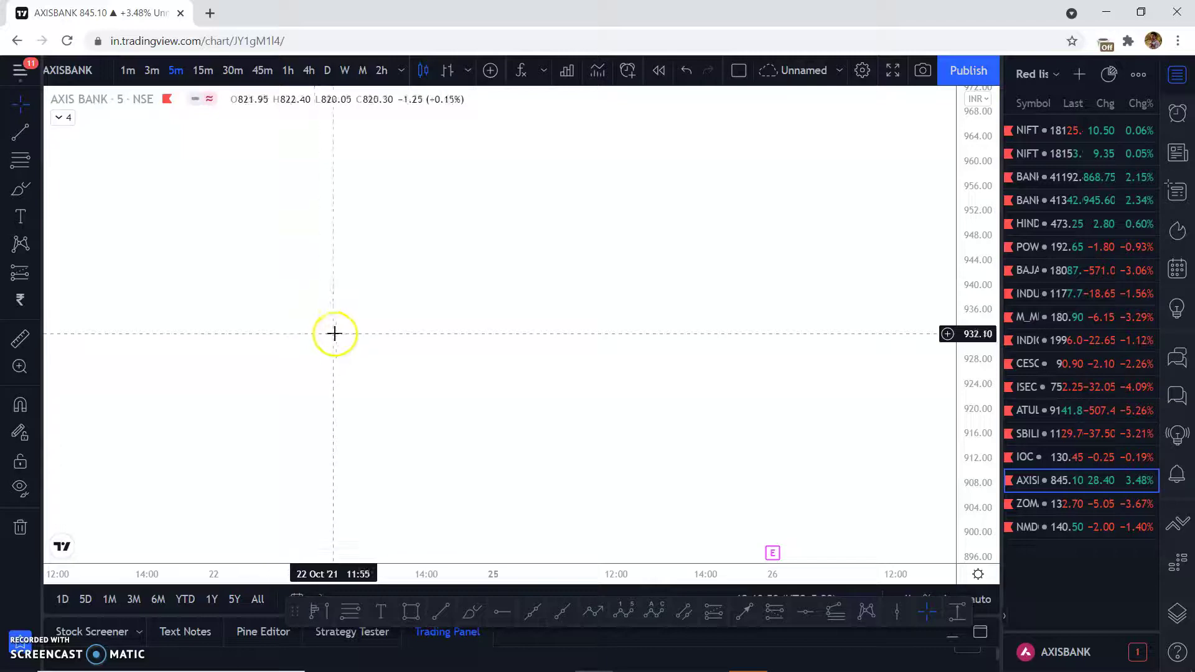
Step: Reset the AXISBANK chart's price scale and bring a blank area above the candles into view for sketching
{"action": "left_click", "coordinate": [979, 599]}
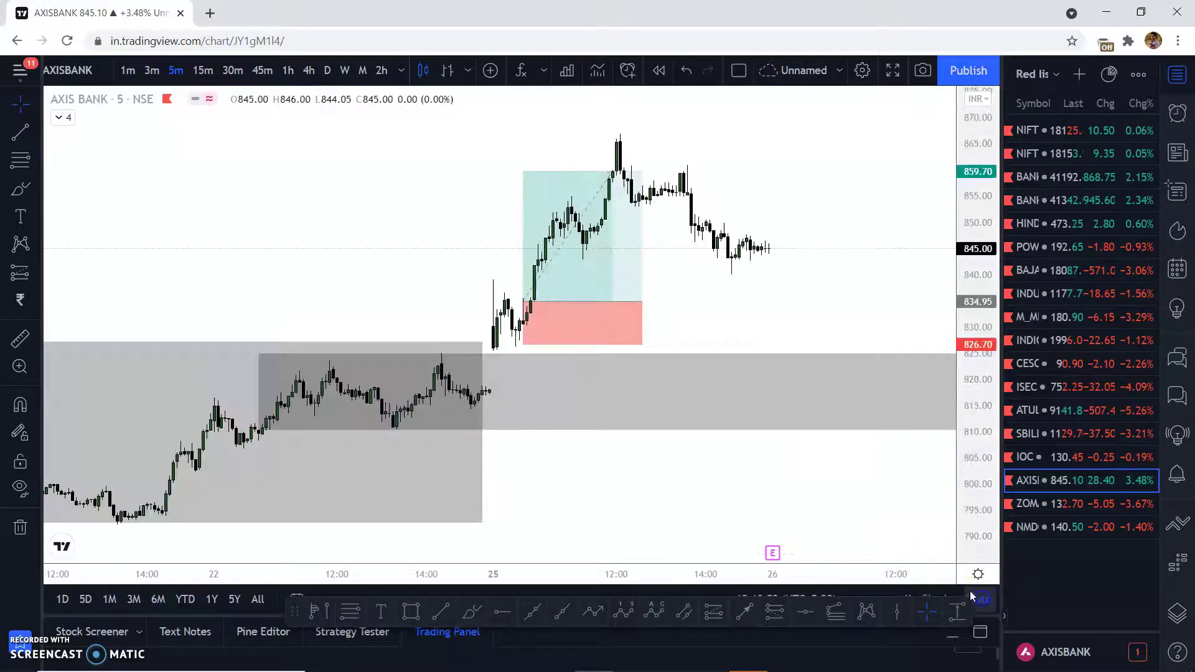
{"action": "left_click_drag", "start_coordinate": [957, 338], "coordinate": [963, 272]}
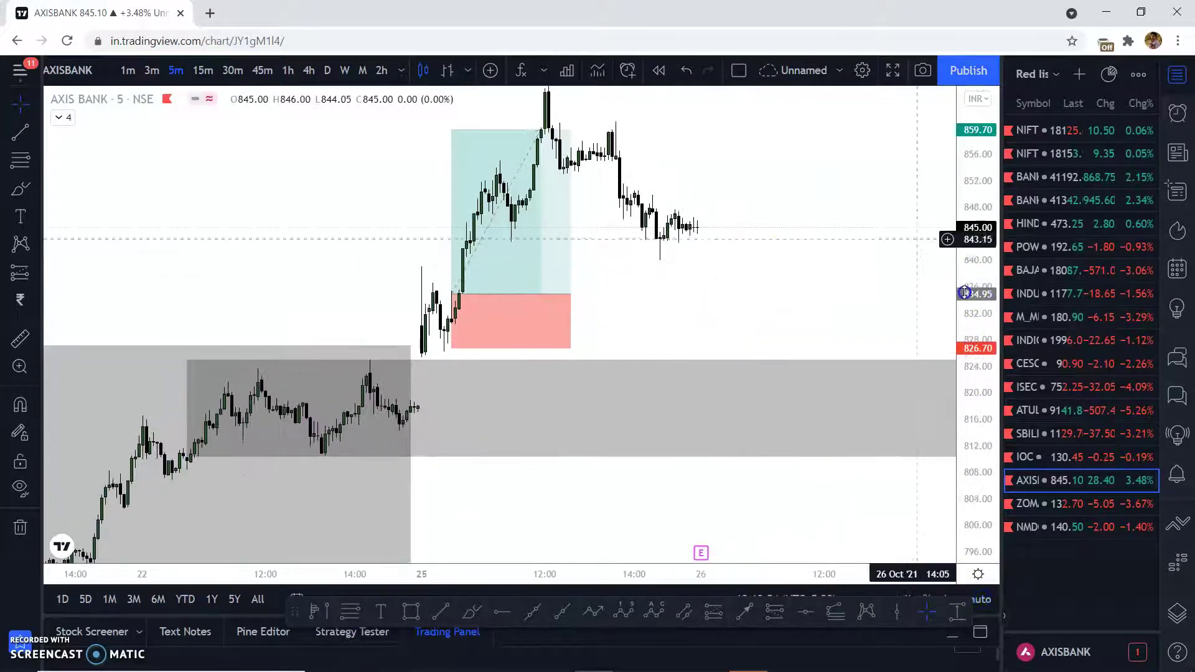
{"action": "scroll", "coordinate": [943, 240], "scroll_direction": "down", "scroll_amount": 1}
{"action": "left_click_drag", "start_coordinate": [782, 164], "coordinate": [737, 512]}
{"action": "left_click_drag", "start_coordinate": [681, 328], "coordinate": [564, 317]}
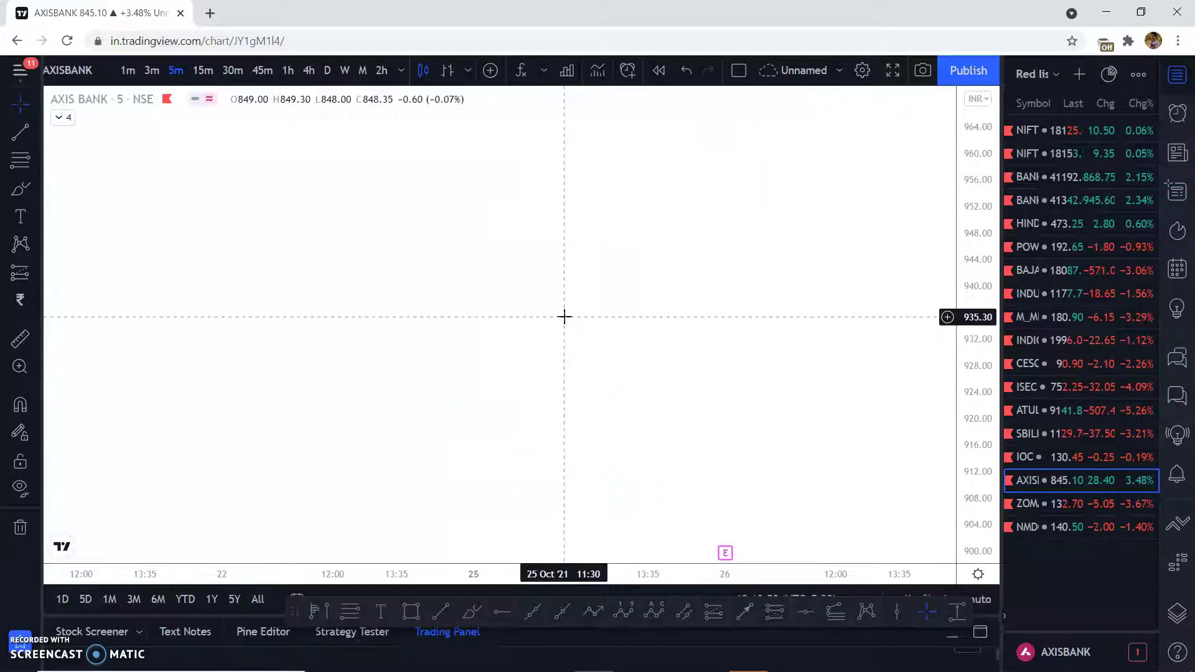
{"action": "left_click", "coordinate": [572, 313]}
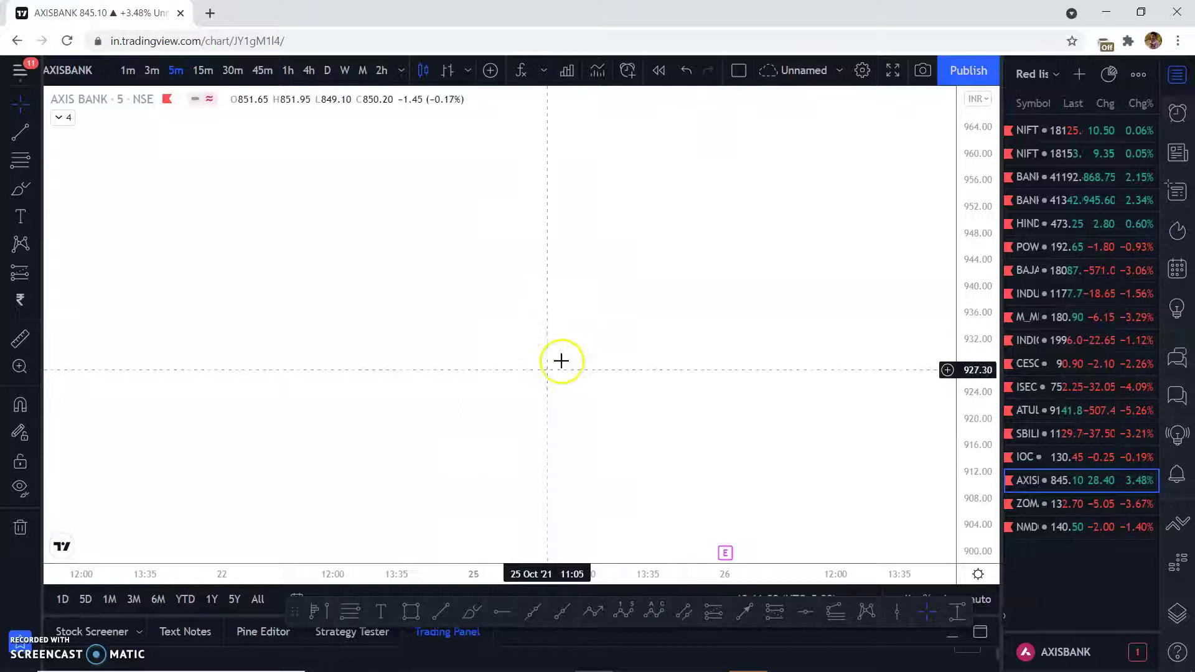
Step: Sketch a falling and recovering price curve with a second wavy falling stroke using the Brush, and undo both strokes
{"action": "left_click", "coordinate": [12, 187]}
{"action": "mouse_move", "coordinate": [285, 175]}
{"action": "left_mouse_down"}
{"action": "mouse_move", "coordinate": [376, 419]}
{"action": "mouse_move", "coordinate": [500, 478]}
{"action": "mouse_move", "coordinate": [599, 185]}
{"action": "left_mouse_up"}
{"action": "mouse_move", "coordinate": [284, 175]}
{"action": "left_mouse_down"}
{"action": "mouse_move", "coordinate": [323, 200]}
{"action": "mouse_move", "coordinate": [366, 354]}
{"action": "left_mouse_up"}
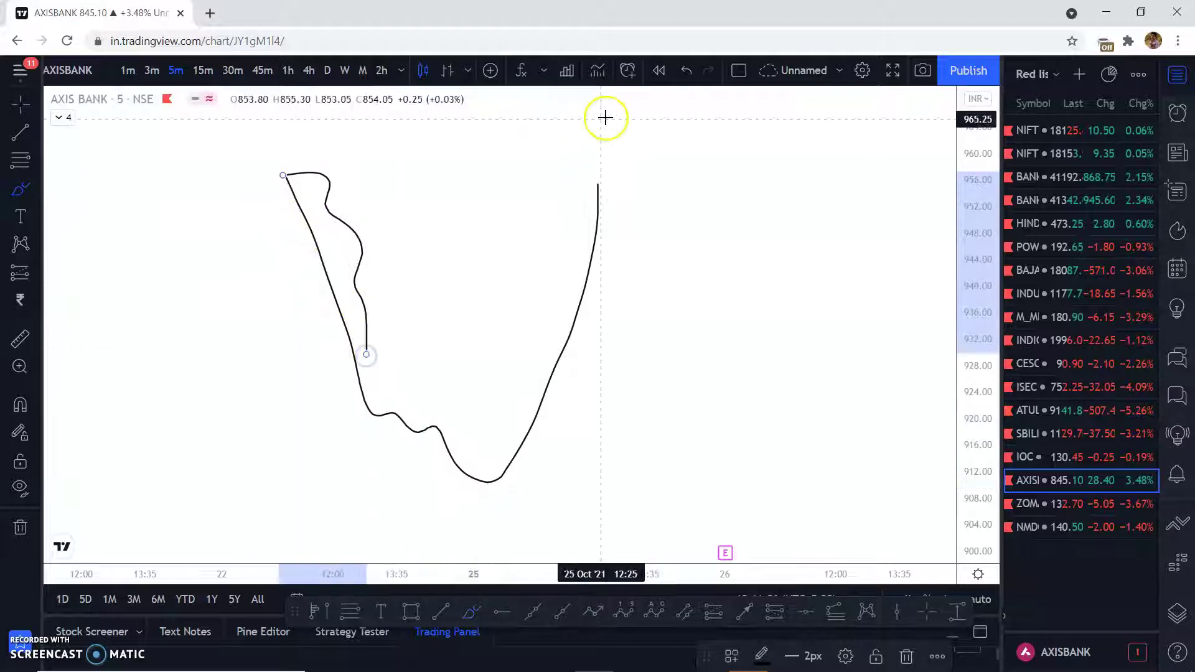
{"action": "left_click", "coordinate": [685, 71]}
{"action": "left_click", "coordinate": [685, 70]}
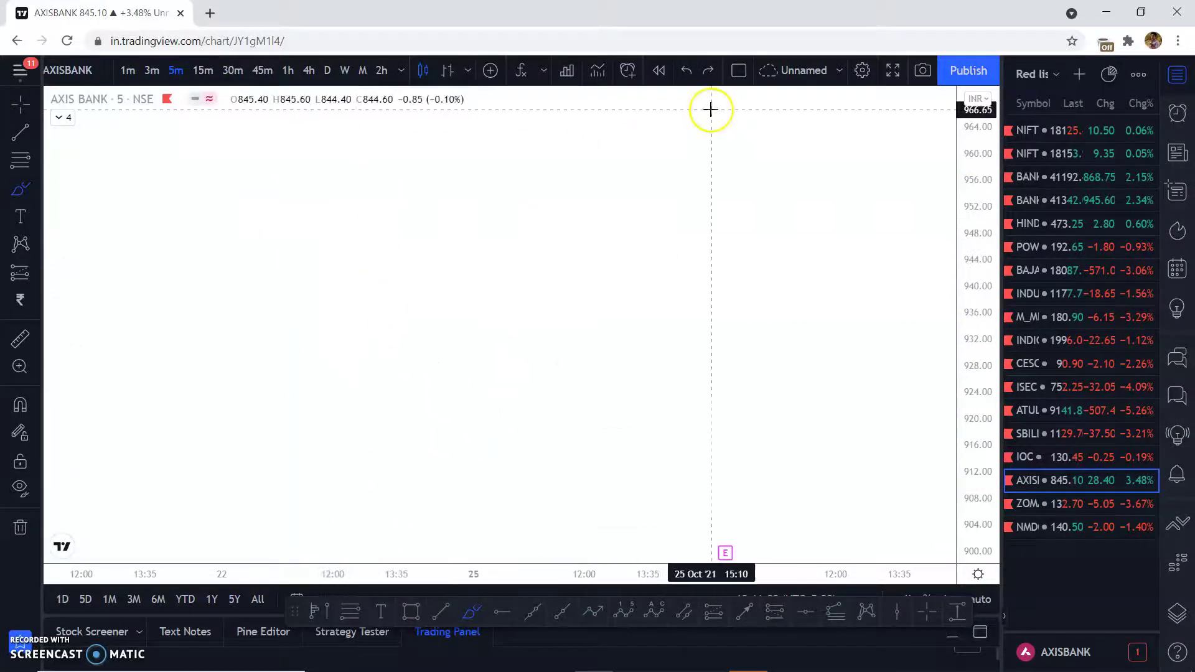
{"action": "left_click", "coordinate": [21, 104]}
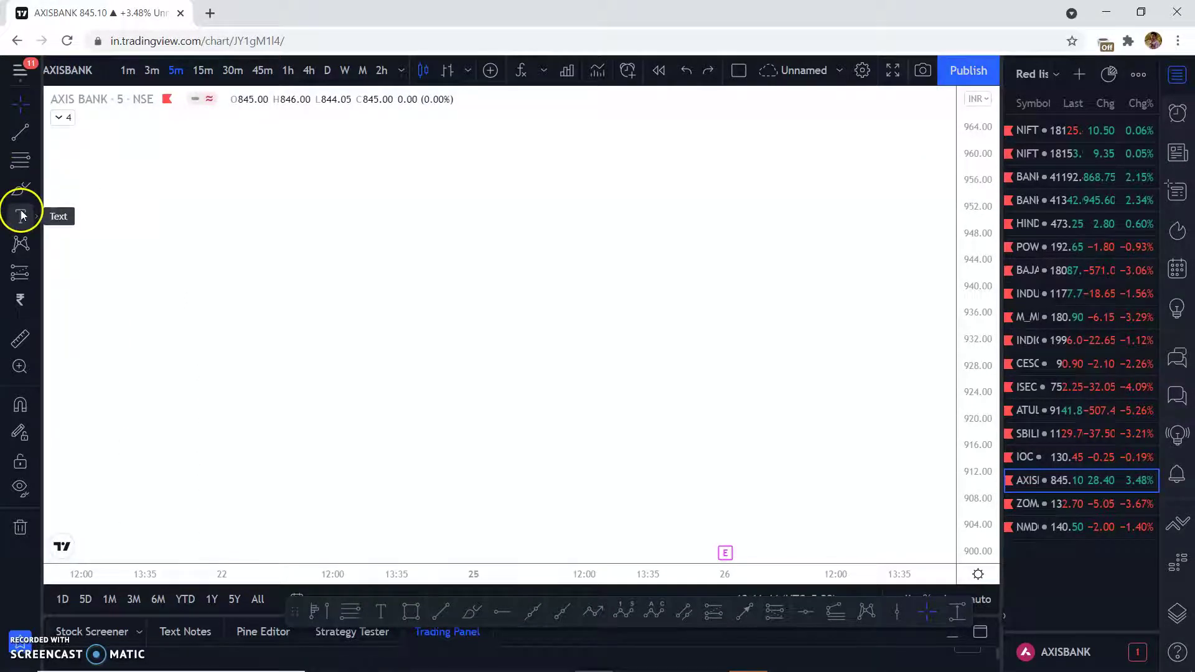
Step: Brush a zigzag downtrend with successive lower highs, from about 960 down to about 901, in the blank chart area
{"action": "left_click", "coordinate": [20, 188]}
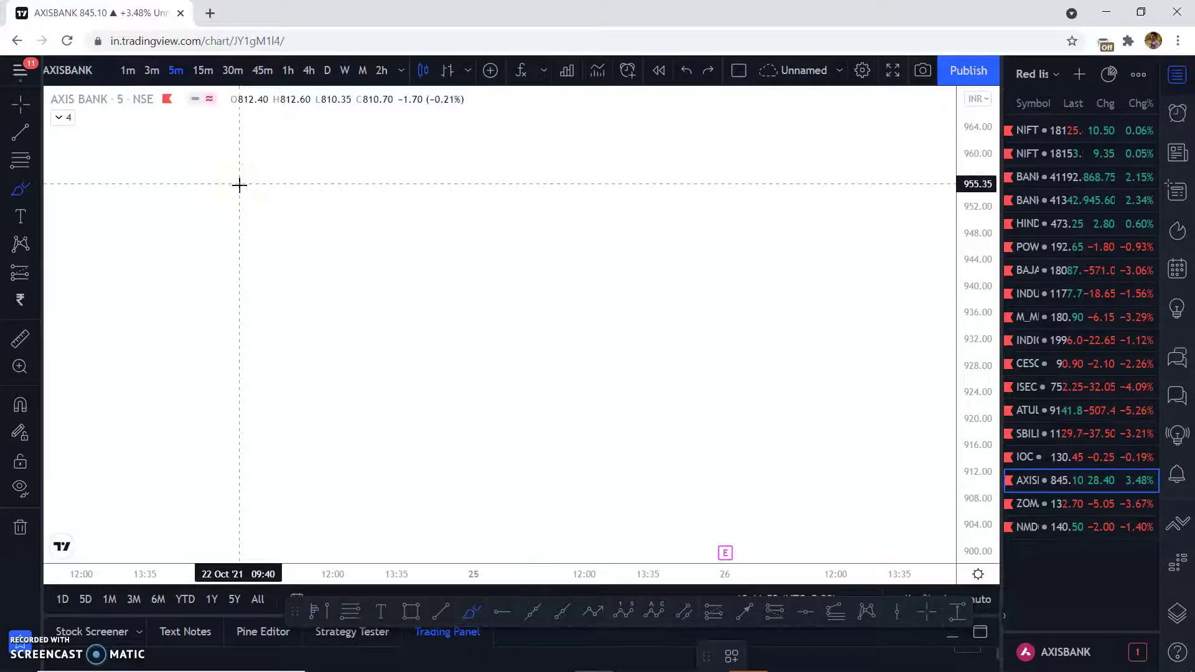
{"action": "mouse_move", "coordinate": [166, 155]}
{"action": "left_mouse_down"}
{"action": "mouse_move", "coordinate": [186, 258]}
{"action": "mouse_move", "coordinate": [230, 176]}
{"action": "mouse_move", "coordinate": [254, 280]}
{"action": "mouse_move", "coordinate": [309, 218]}
{"action": "mouse_move", "coordinate": [349, 331]}
{"action": "mouse_move", "coordinate": [384, 272]}
{"action": "mouse_move", "coordinate": [406, 284]}
{"action": "mouse_move", "coordinate": [422, 339]}
{"action": "mouse_move", "coordinate": [445, 336]}
{"action": "mouse_move", "coordinate": [467, 297]}
{"action": "mouse_move", "coordinate": [489, 308]}
{"action": "mouse_move", "coordinate": [595, 541]}
{"action": "mouse_move", "coordinate": [612, 546]}
{"action": "left_mouse_up"}
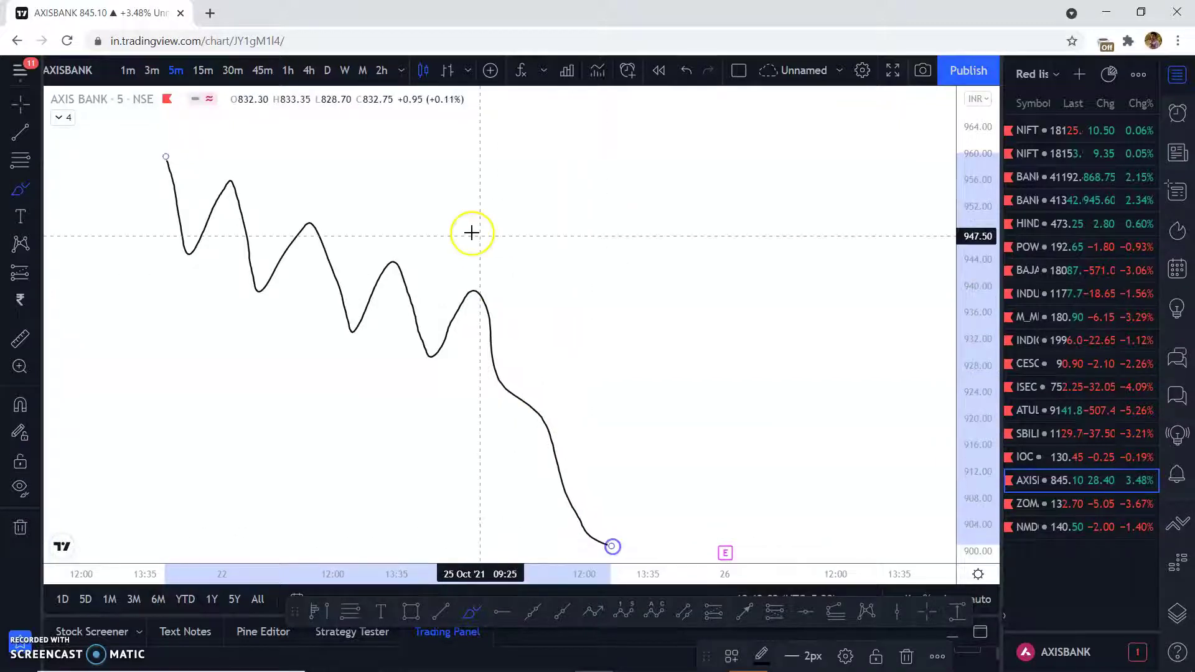
{"action": "left_click", "coordinate": [9, 101]}
{"action": "left_click_drag", "start_coordinate": [684, 345], "coordinate": [660, 266]}
{"action": "left_click_drag", "start_coordinate": [981, 116], "coordinate": [982, 187]}
{"action": "scroll", "coordinate": [872, 262], "scroll_direction": "down", "scroll_amount": 2}
{"action": "left_click_drag", "start_coordinate": [830, 268], "coordinate": [750, 310]}
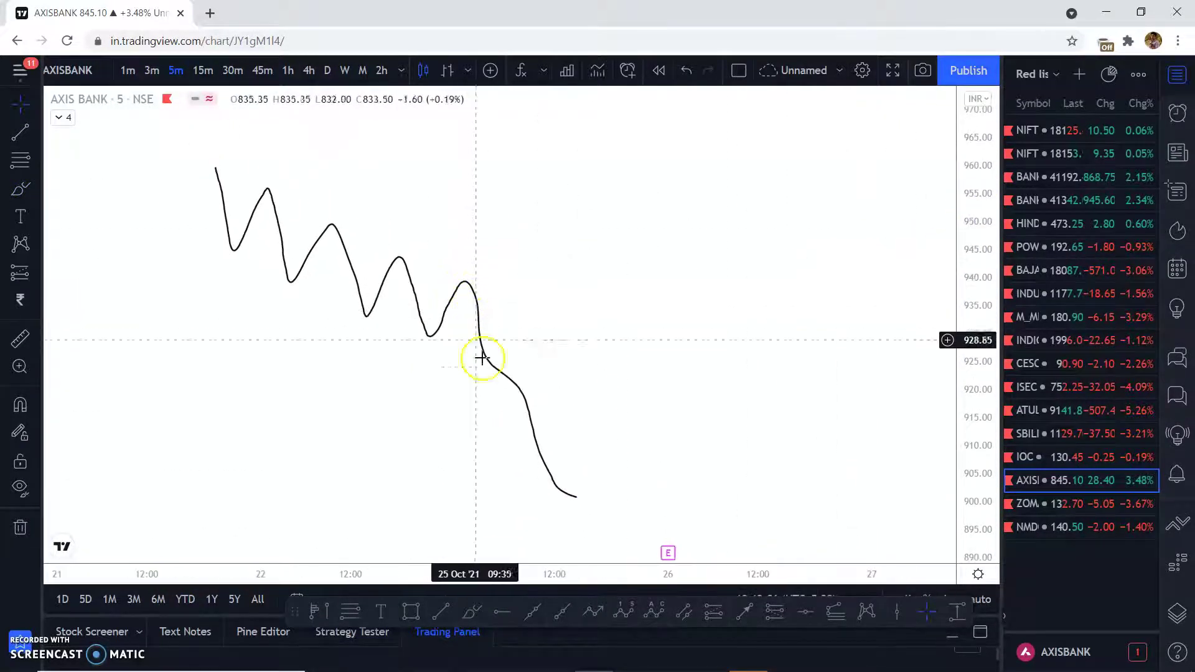
Step: Brush short tick marks along the swings of the zigzag downtrend and undo them
{"action": "left_click", "coordinate": [21, 189]}
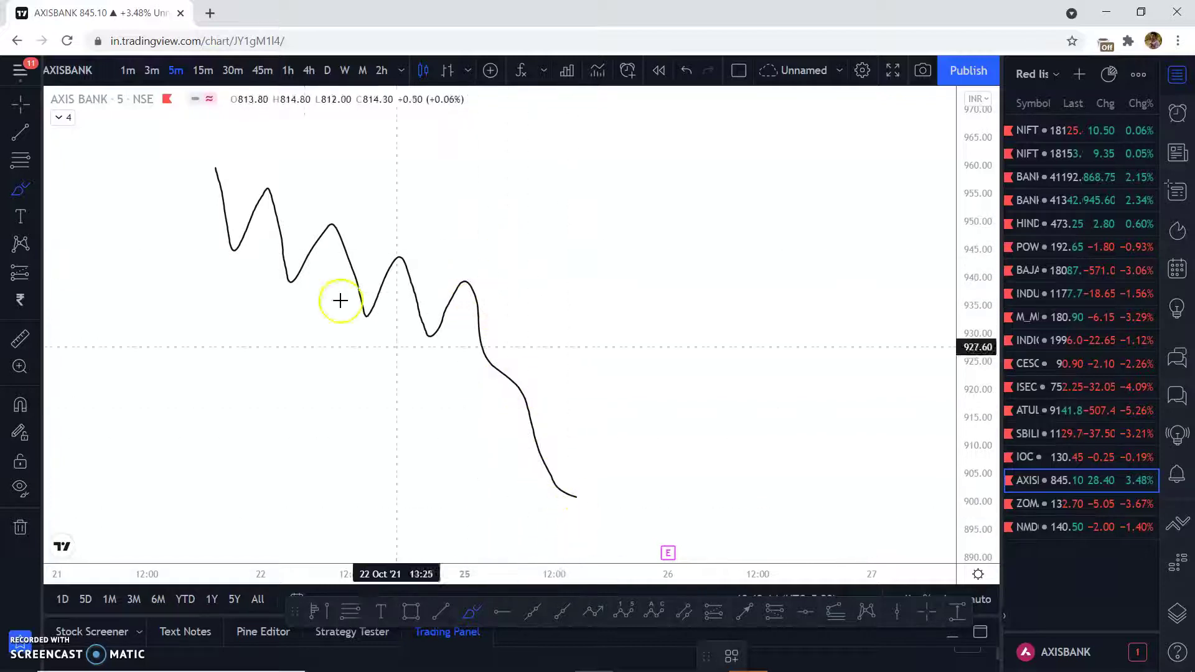
{"action": "left_click_drag", "start_coordinate": [220, 171], "coordinate": [225, 182]}
{"action": "left_click_drag", "start_coordinate": [242, 241], "coordinate": [248, 239]}
{"action": "mouse_move", "coordinate": [243, 222]}
{"action": "left_mouse_down"}
{"action": "mouse_move", "coordinate": [262, 198]}
{"action": "mouse_move", "coordinate": [272, 221]}
{"action": "left_mouse_up"}
{"action": "mouse_move", "coordinate": [284, 234]}
{"action": "left_mouse_down"}
{"action": "mouse_move", "coordinate": [272, 253]}
{"action": "mouse_move", "coordinate": [308, 259]}
{"action": "mouse_move", "coordinate": [350, 236]}
{"action": "mouse_move", "coordinate": [345, 274]}
{"action": "left_mouse_up"}
{"action": "mouse_move", "coordinate": [361, 278]}
{"action": "left_mouse_down"}
{"action": "mouse_move", "coordinate": [356, 304]}
{"action": "mouse_move", "coordinate": [388, 295]}
{"action": "mouse_move", "coordinate": [394, 271]}
{"action": "mouse_move", "coordinate": [405, 304]}
{"action": "left_mouse_up"}
{"action": "mouse_move", "coordinate": [435, 314]}
{"action": "left_mouse_down"}
{"action": "mouse_move", "coordinate": [424, 328]}
{"action": "mouse_move", "coordinate": [449, 328]}
{"action": "left_mouse_up"}
{"action": "mouse_move", "coordinate": [444, 308]}
{"action": "left_mouse_down"}
{"action": "mouse_move", "coordinate": [464, 288]}
{"action": "mouse_move", "coordinate": [502, 315]}
{"action": "mouse_move", "coordinate": [619, 496]}
{"action": "mouse_move", "coordinate": [533, 488]}
{"action": "mouse_move", "coordinate": [459, 285]}
{"action": "left_mouse_up"}
{"action": "left_click", "coordinate": [681, 75]}
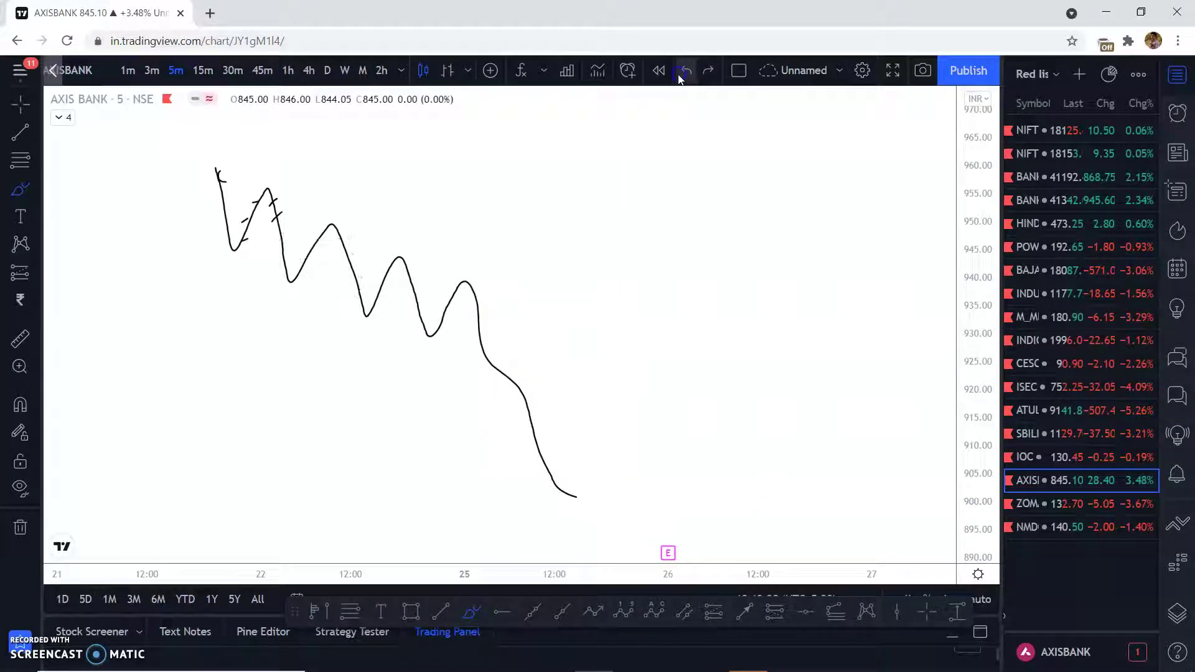
{"action": "left_click", "coordinate": [679, 75]}
{"action": "left_click", "coordinate": [712, 72]}
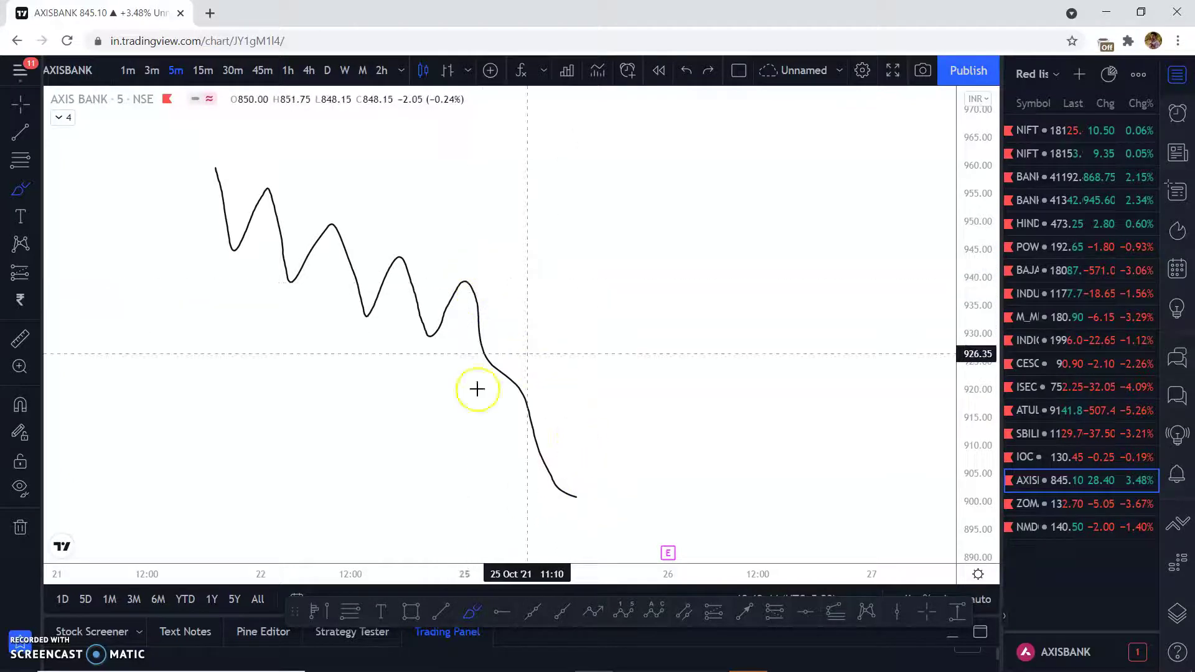
Step: Sketch a rounded bottom rising to an upward arrow after the decline, outline that area, and undo the strokes
{"action": "mouse_move", "coordinate": [539, 460]}
{"action": "left_mouse_down"}
{"action": "mouse_move", "coordinate": [571, 523]}
{"action": "mouse_move", "coordinate": [638, 508]}
{"action": "mouse_move", "coordinate": [721, 464]}
{"action": "mouse_move", "coordinate": [806, 481]}
{"action": "mouse_move", "coordinate": [863, 245]}
{"action": "mouse_move", "coordinate": [883, 288]}
{"action": "left_mouse_up"}
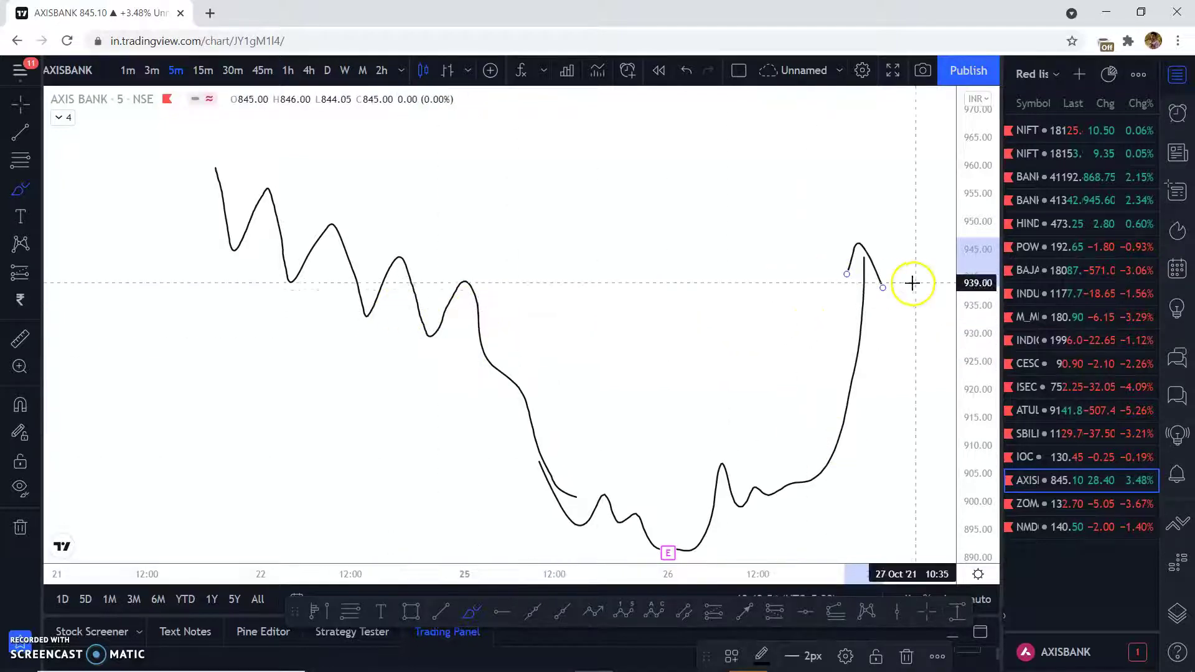
{"action": "mouse_move", "coordinate": [458, 251]}
{"action": "left_mouse_down"}
{"action": "mouse_move", "coordinate": [816, 237]}
{"action": "mouse_move", "coordinate": [915, 501]}
{"action": "mouse_move", "coordinate": [473, 525]}
{"action": "mouse_move", "coordinate": [495, 257]}
{"action": "left_mouse_up"}
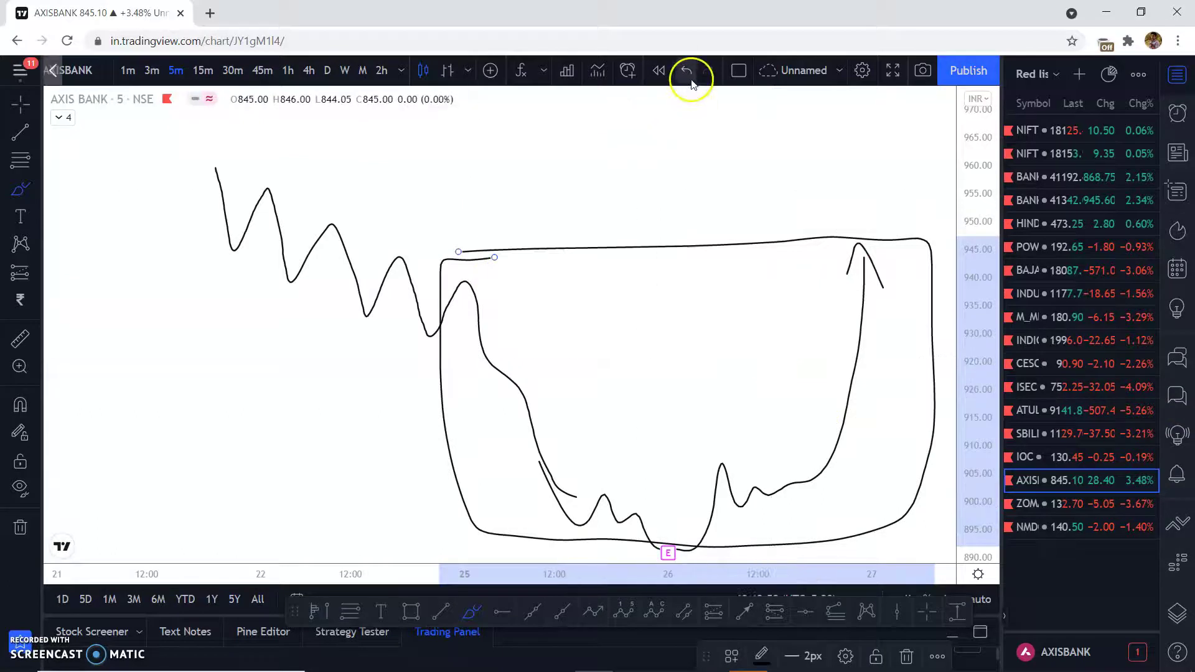
{"action": "left_click", "coordinate": [688, 79]}
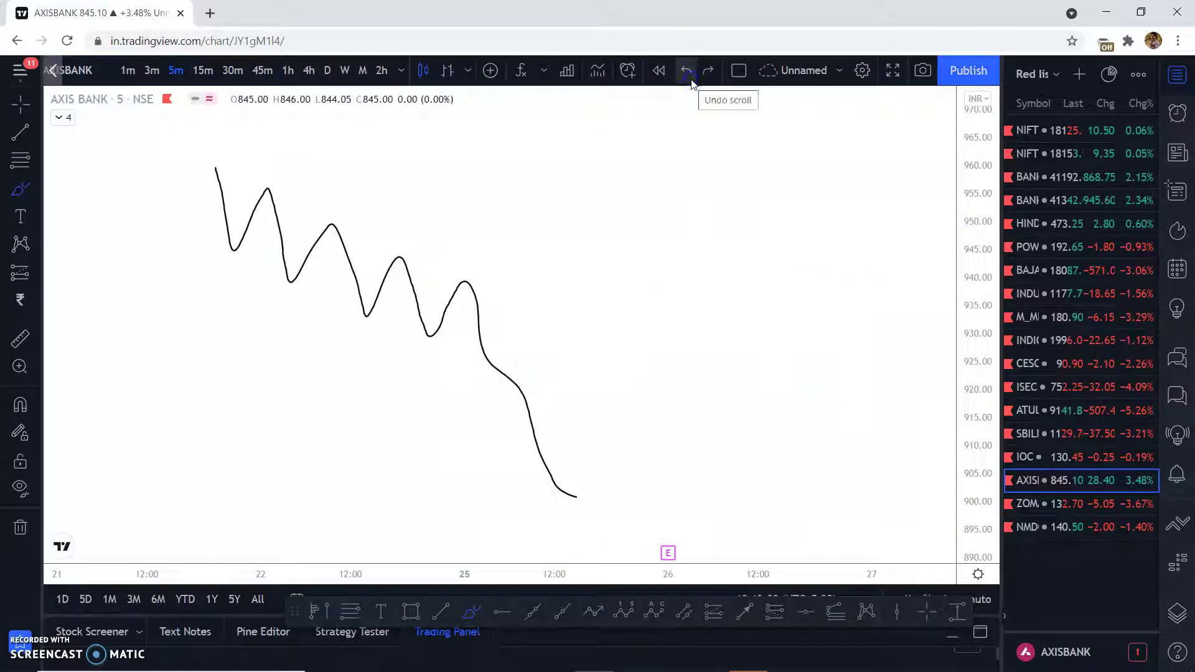
{"action": "left_click", "coordinate": [687, 71]}
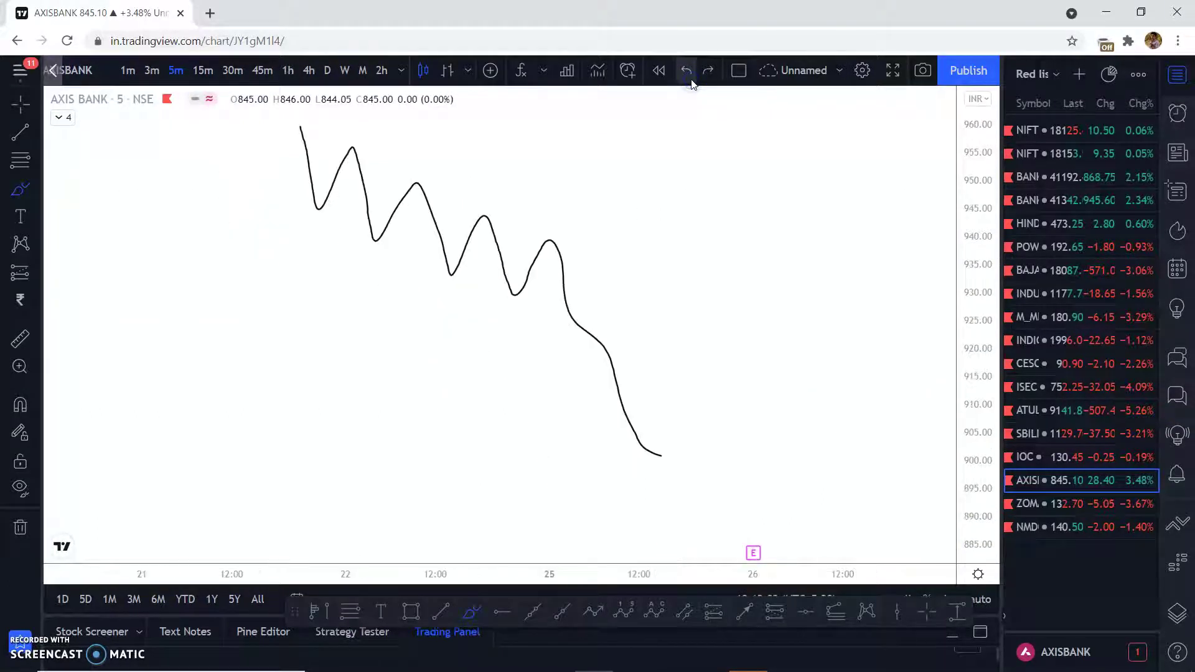
Step: Delete the sketched zigzag downtrend from the chart
{"action": "left_click", "coordinate": [21, 105]}
{"action": "left_click_drag", "start_coordinate": [403, 336], "coordinate": [319, 323]}
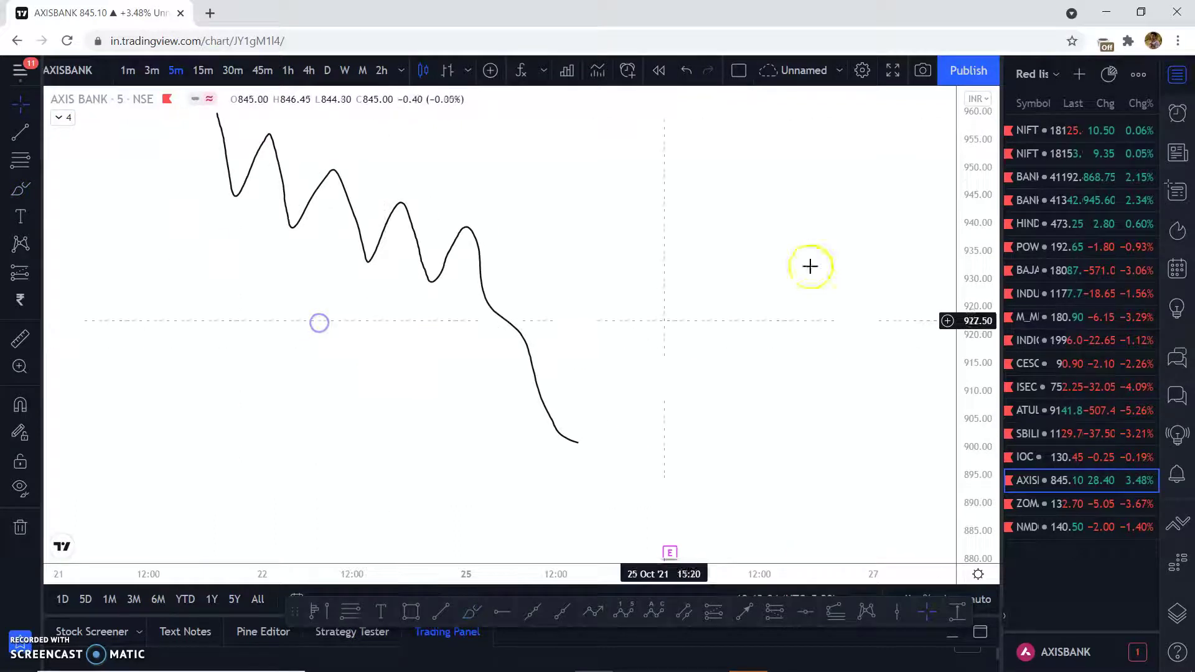
{"action": "left_click_drag", "start_coordinate": [979, 217], "coordinate": [981, 244]}
{"action": "left_click_drag", "start_coordinate": [688, 230], "coordinate": [694, 198]}
{"action": "left_click_drag", "start_coordinate": [576, 219], "coordinate": [564, 230]}
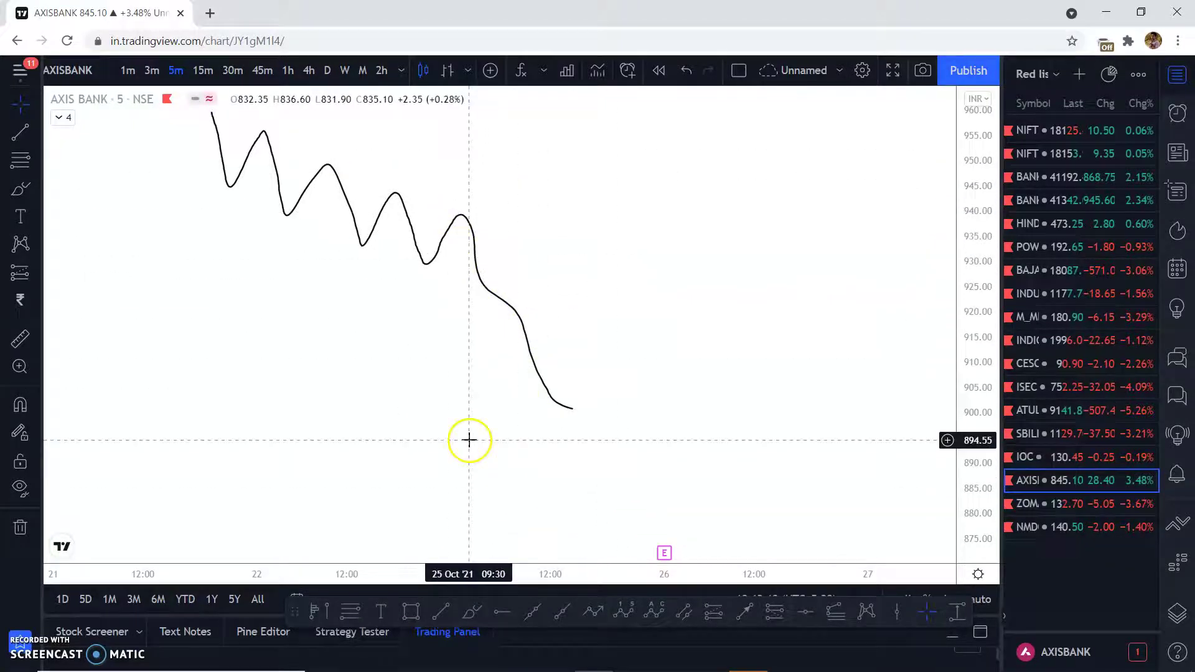
{"action": "left_click", "coordinate": [238, 177]}
{"action": "key", "text": "Delete"}
Step: Brush two steep, nearly vertical strokes side by side and undo them
{"action": "left_click", "coordinate": [19, 190]}
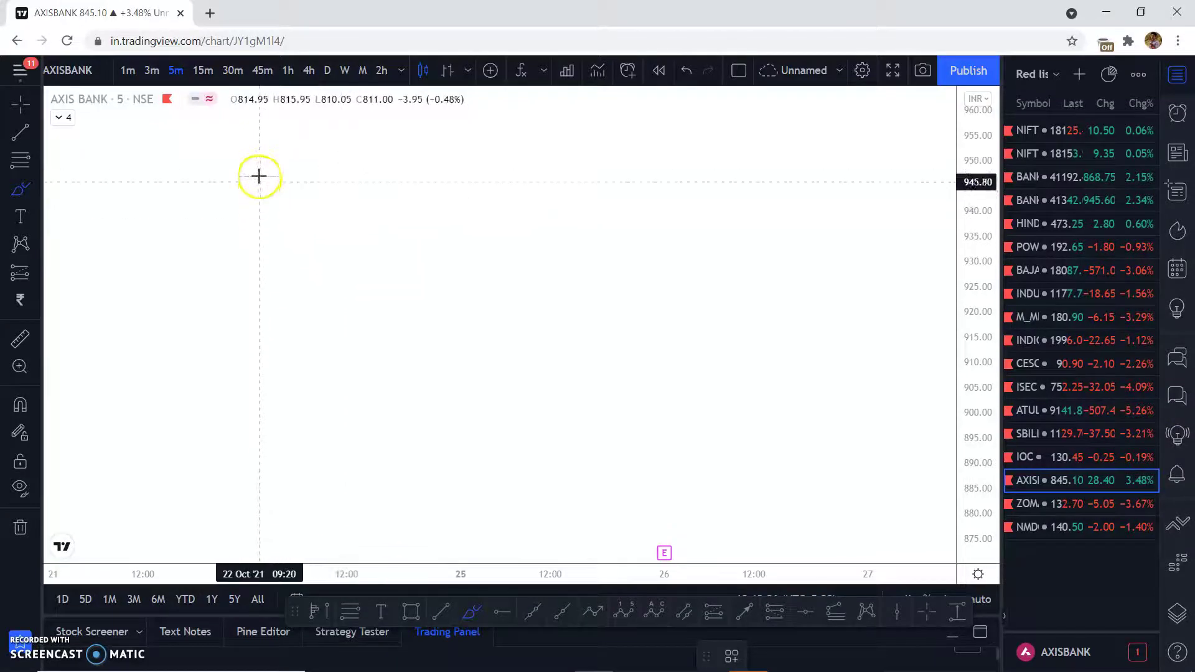
{"action": "left_click_drag", "start_coordinate": [258, 152], "coordinate": [238, 367]}
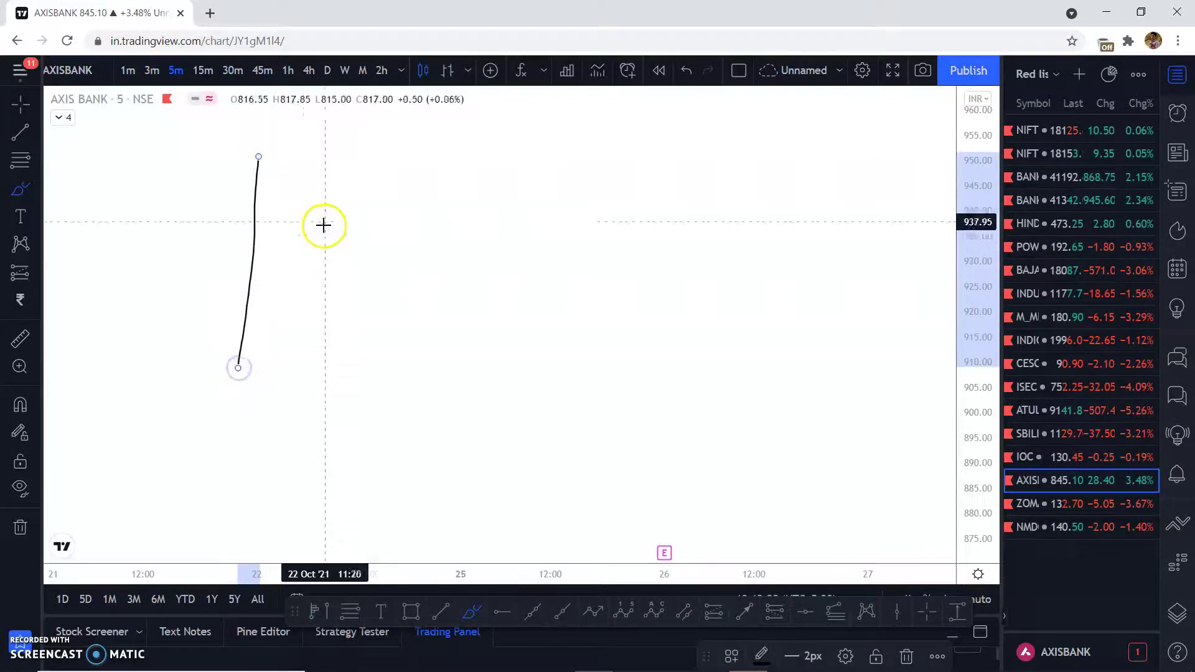
{"action": "left_click_drag", "start_coordinate": [303, 161], "coordinate": [320, 409]}
{"action": "left_click", "coordinate": [684, 70]}
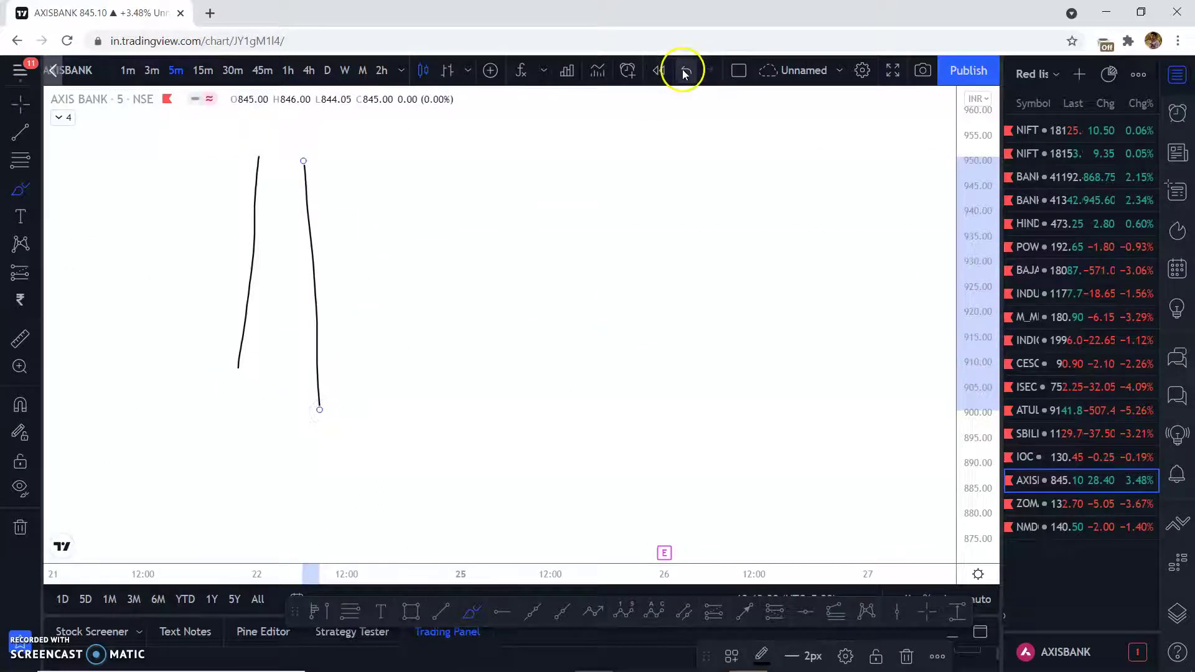
{"action": "left_click", "coordinate": [685, 70]}
Step: Sketch a sharp V-shaped drop and recovery, try extending it from its low to a higher level, and undo the strokes
{"action": "mouse_move", "coordinate": [291, 164]}
{"action": "left_mouse_down"}
{"action": "mouse_move", "coordinate": [315, 398]}
{"action": "mouse_move", "coordinate": [364, 344]}
{"action": "mouse_move", "coordinate": [374, 167]}
{"action": "left_mouse_up"}
{"action": "left_click", "coordinate": [301, 234]}
{"action": "left_click", "coordinate": [320, 393]}
{"action": "mouse_move", "coordinate": [355, 187]}
{"action": "left_mouse_down"}
{"action": "mouse_move", "coordinate": [363, 179]}
{"action": "mouse_move", "coordinate": [394, 195]}
{"action": "left_mouse_up"}
{"action": "left_click", "coordinate": [685, 70]}
{"action": "left_click", "coordinate": [684, 70]}
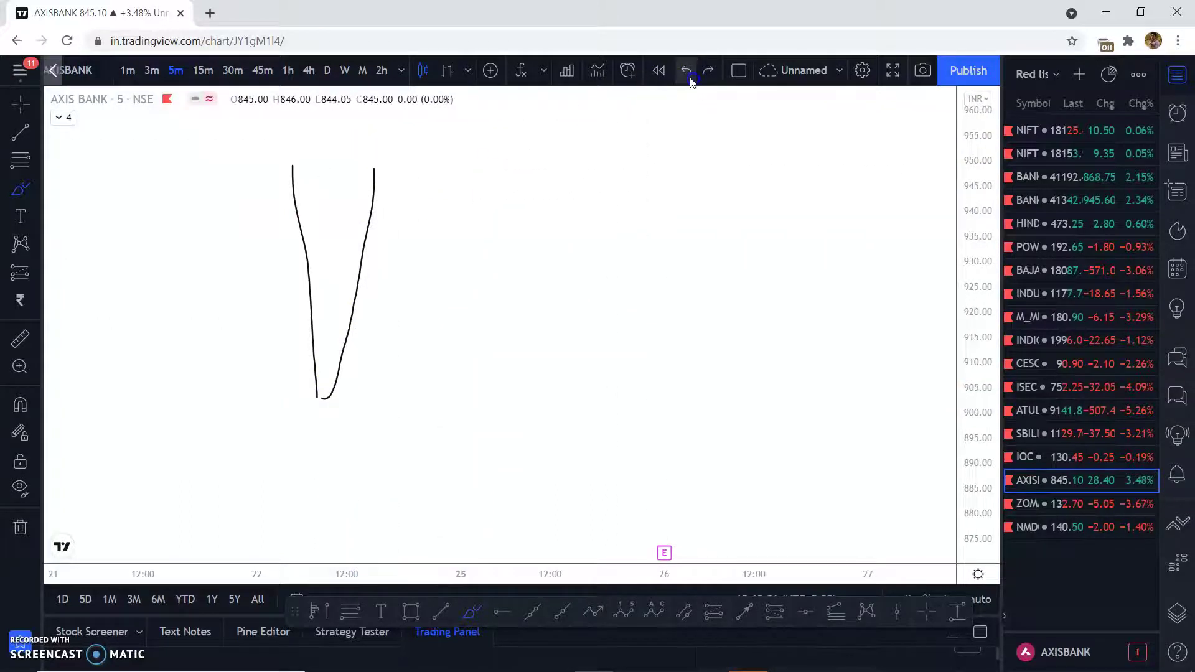
{"action": "mouse_move", "coordinate": [318, 397]}
{"action": "left_mouse_down"}
{"action": "mouse_move", "coordinate": [356, 313]}
{"action": "mouse_move", "coordinate": [436, 473]}
{"action": "mouse_move", "coordinate": [467, 469]}
{"action": "mouse_move", "coordinate": [523, 525]}
{"action": "mouse_move", "coordinate": [667, 417]}
{"action": "mouse_move", "coordinate": [838, 235]}
{"action": "mouse_move", "coordinate": [835, 155]}
{"action": "mouse_move", "coordinate": [866, 173]}
{"action": "left_mouse_up"}
{"action": "left_click", "coordinate": [686, 71]}
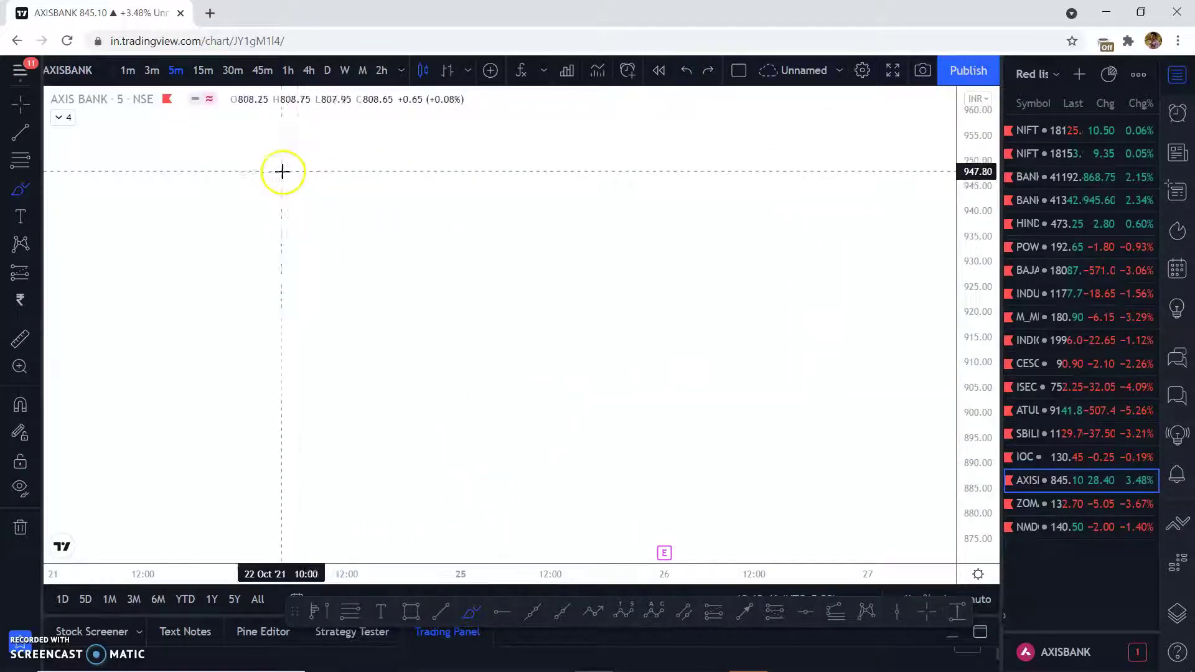
Step: Brush a declining price path with small pullbacks and lower highs, from about 953 down to about 890
{"action": "left_click", "coordinate": [300, 141]}
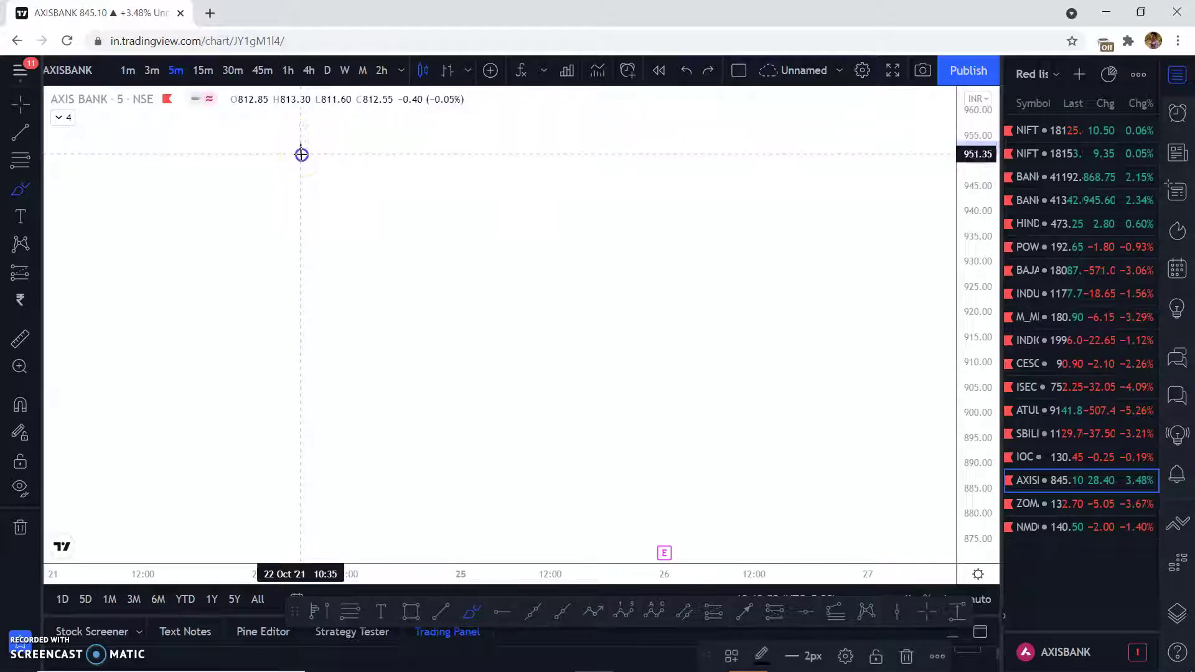
{"action": "left_click_drag", "start_coordinate": [301, 154], "coordinate": [308, 200]}
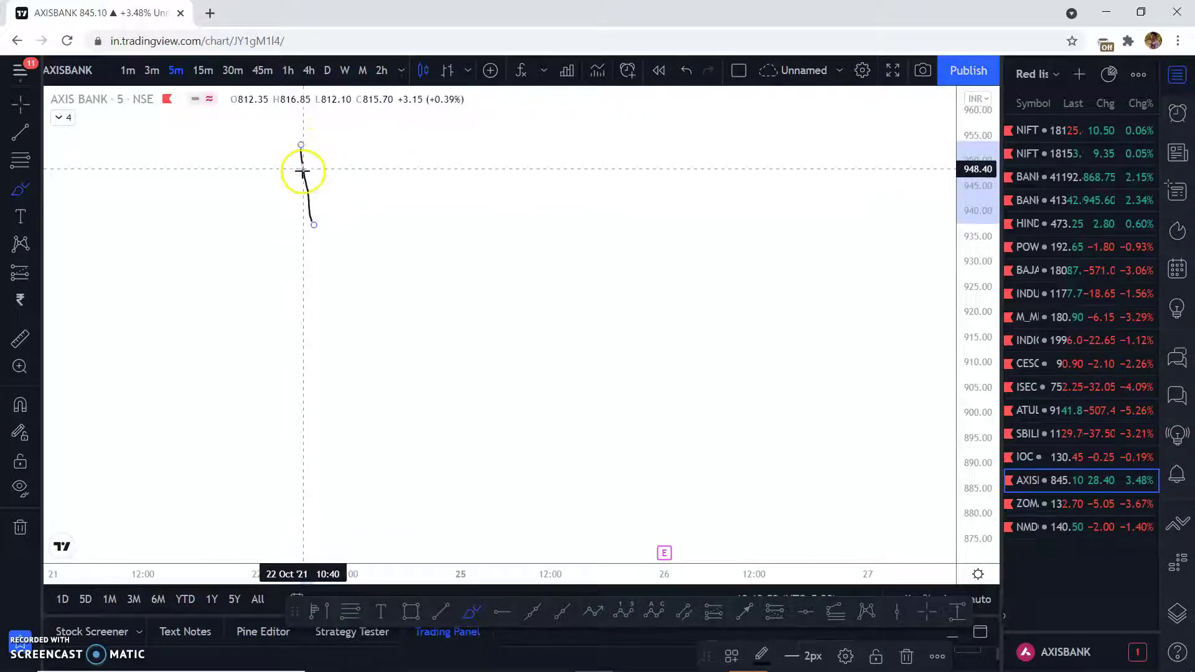
{"action": "mouse_move", "coordinate": [314, 225]}
{"action": "left_mouse_down"}
{"action": "mouse_move", "coordinate": [349, 290]}
{"action": "mouse_move", "coordinate": [392, 317]}
{"action": "mouse_move", "coordinate": [454, 321]}
{"action": "mouse_move", "coordinate": [476, 373]}
{"action": "mouse_move", "coordinate": [507, 362]}
{"action": "mouse_move", "coordinate": [537, 460]}
{"action": "left_mouse_up"}
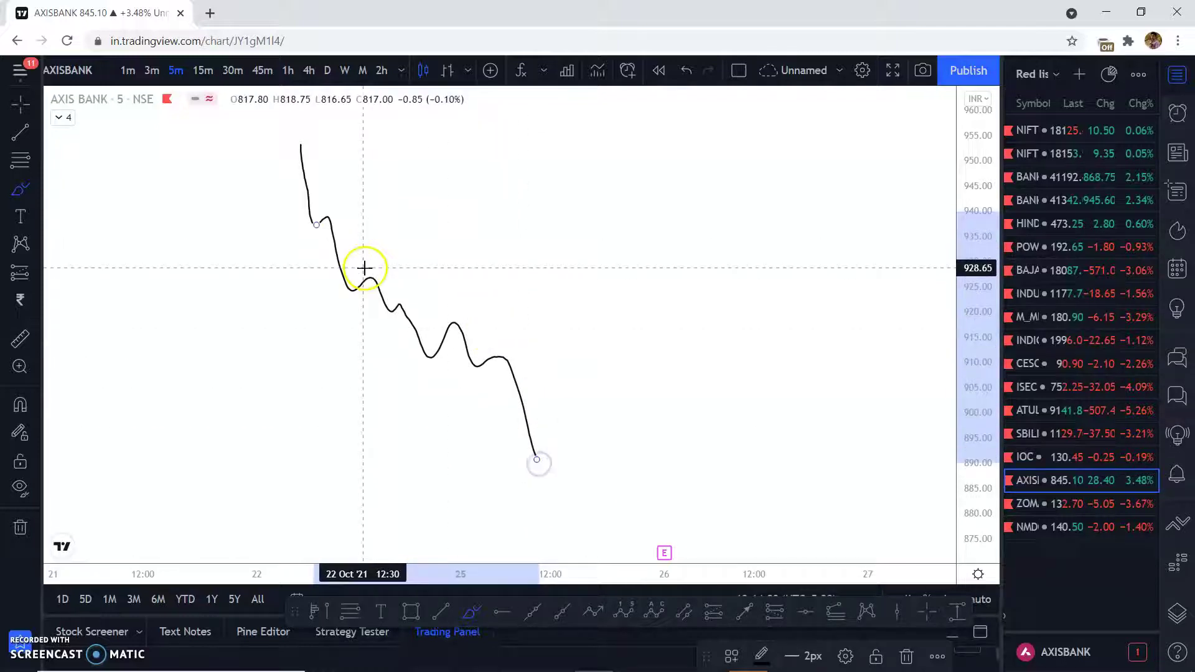
Step: Mark the downtrend's swing highs with short horizontal strokes, outline its first drop, and undo these marks
{"action": "left_click_drag", "start_coordinate": [315, 216], "coordinate": [338, 215]}
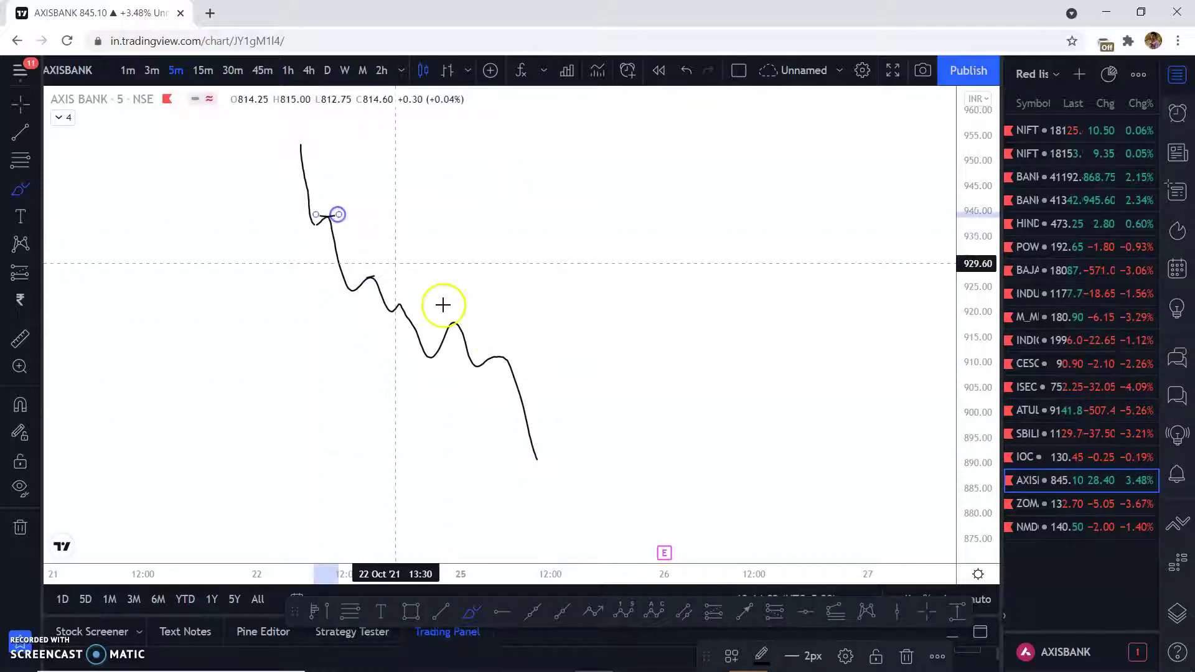
{"action": "left_click_drag", "start_coordinate": [449, 321], "coordinate": [531, 358]}
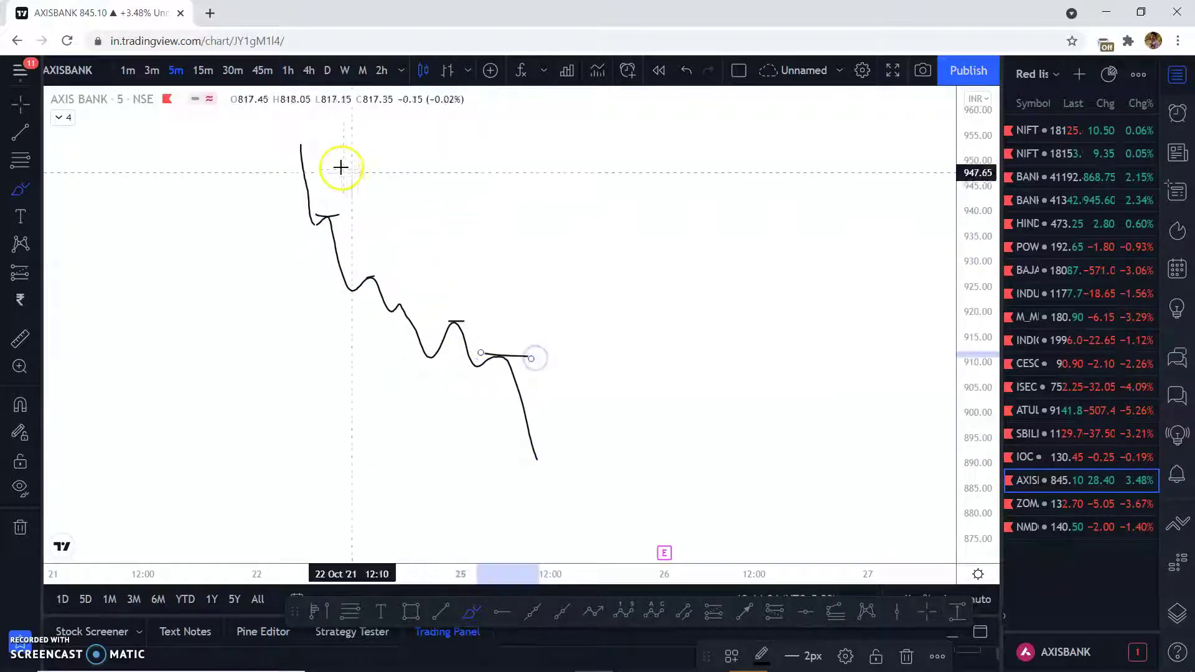
{"action": "left_click_drag", "start_coordinate": [307, 135], "coordinate": [333, 196]}
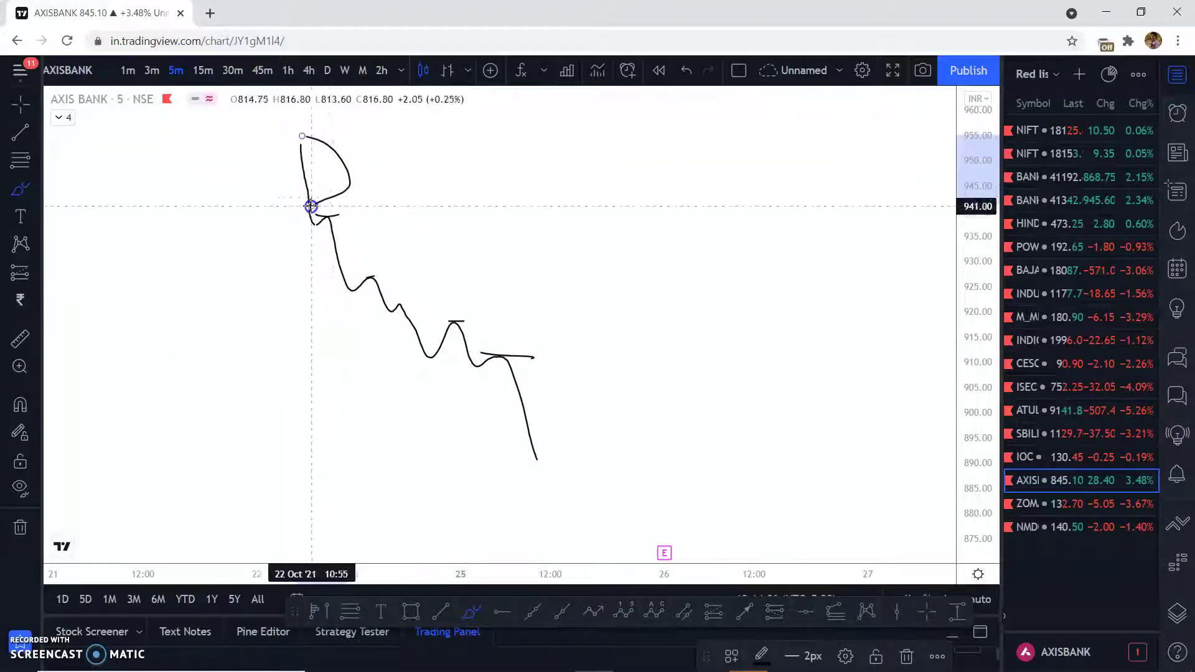
{"action": "left_click", "coordinate": [686, 71]}
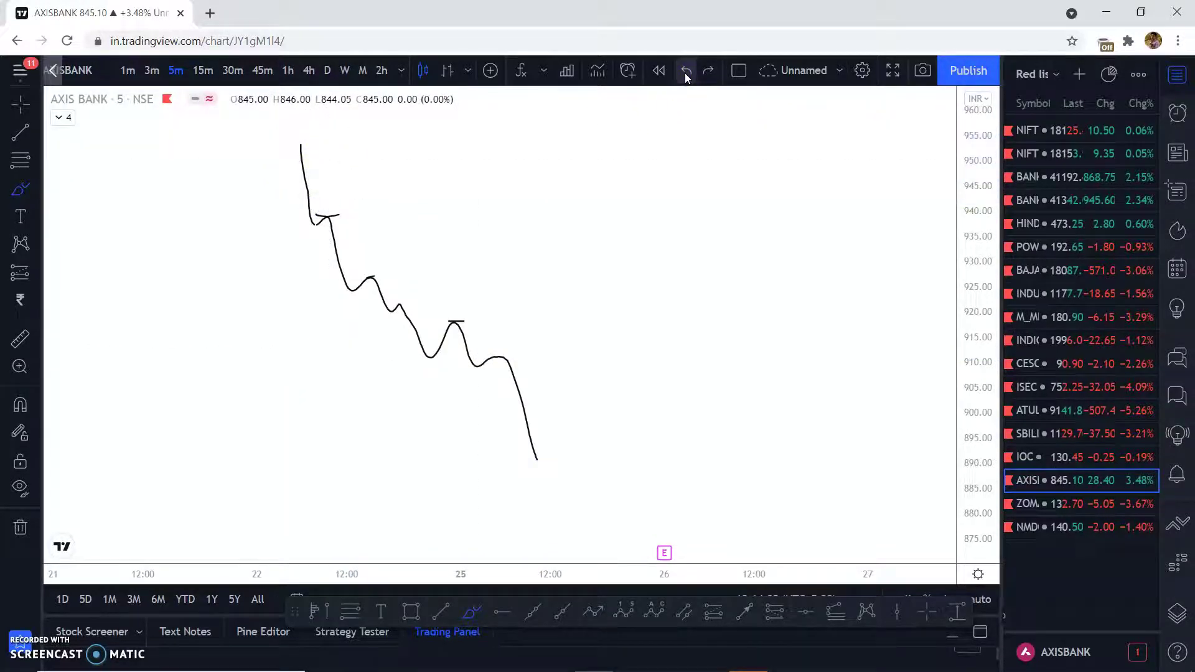
{"action": "left_click", "coordinate": [686, 71]}
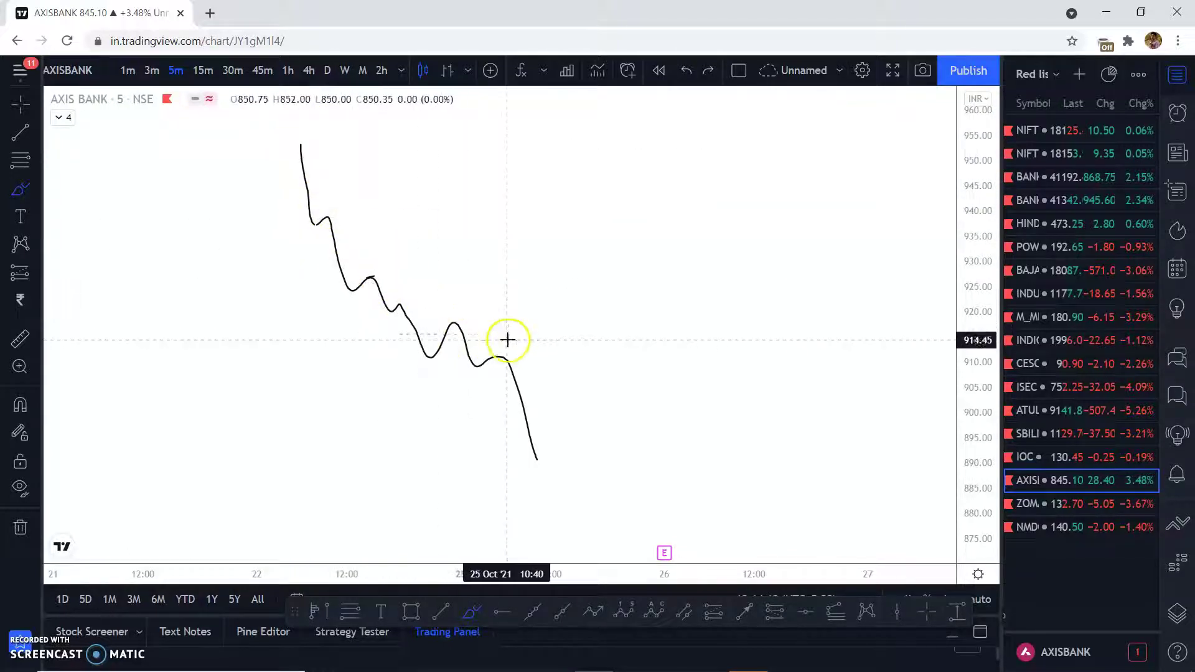
{"action": "left_click", "coordinate": [688, 73]}
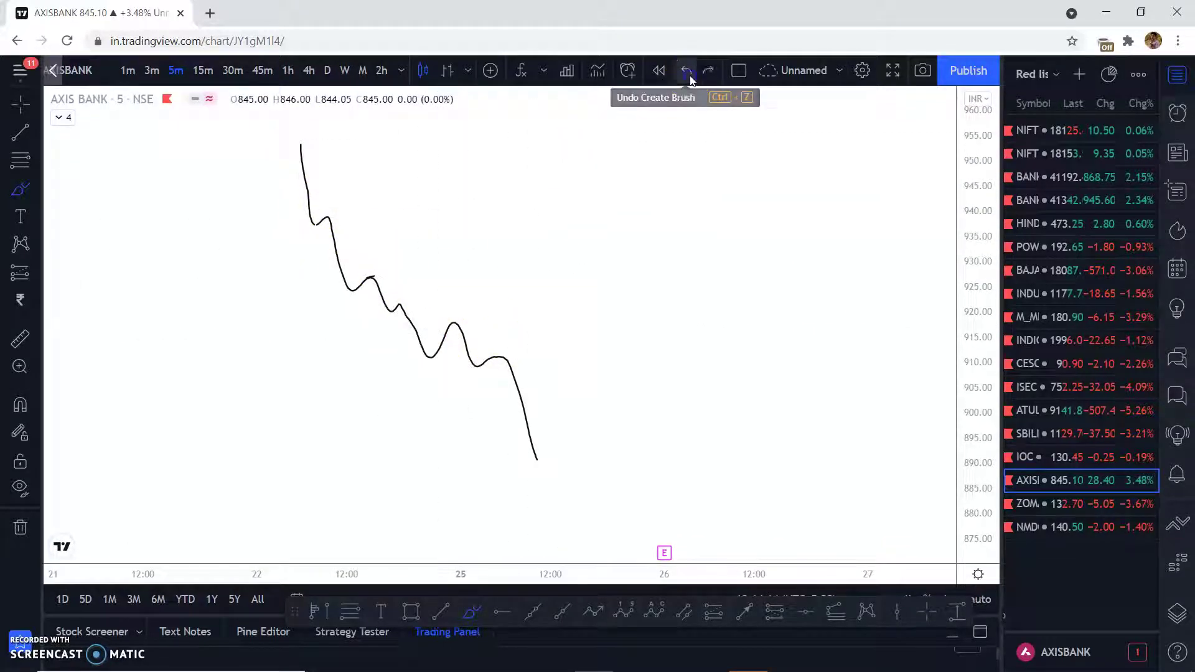
{"action": "left_click", "coordinate": [673, 459]}
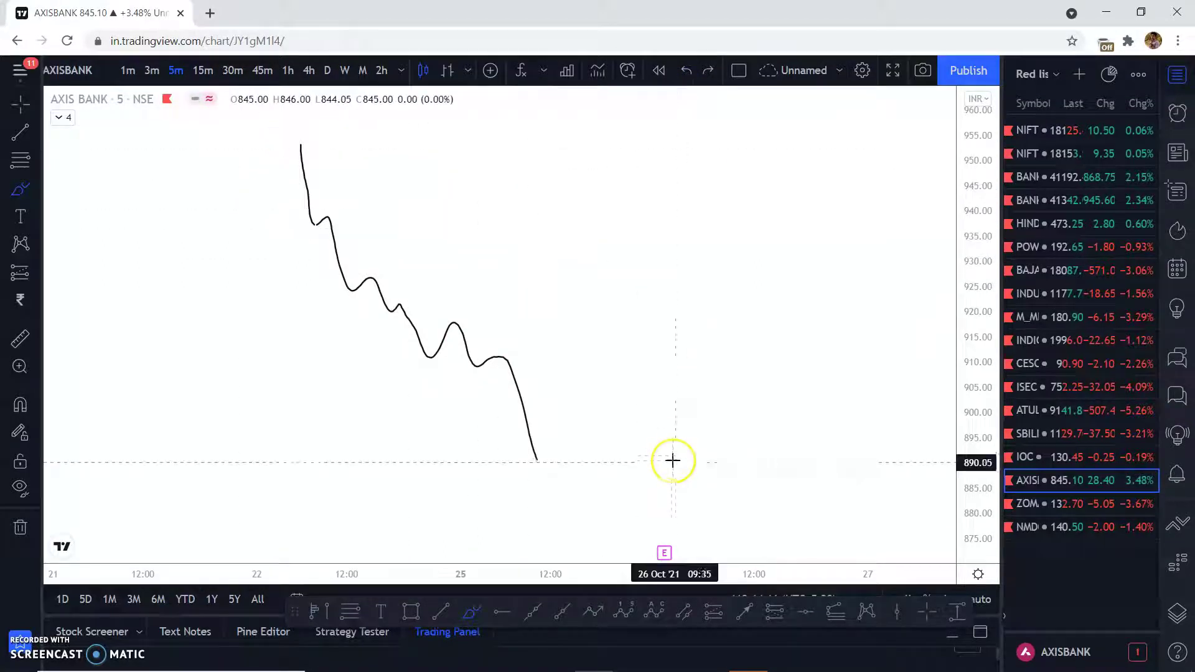
{"action": "left_click", "coordinate": [680, 85]}
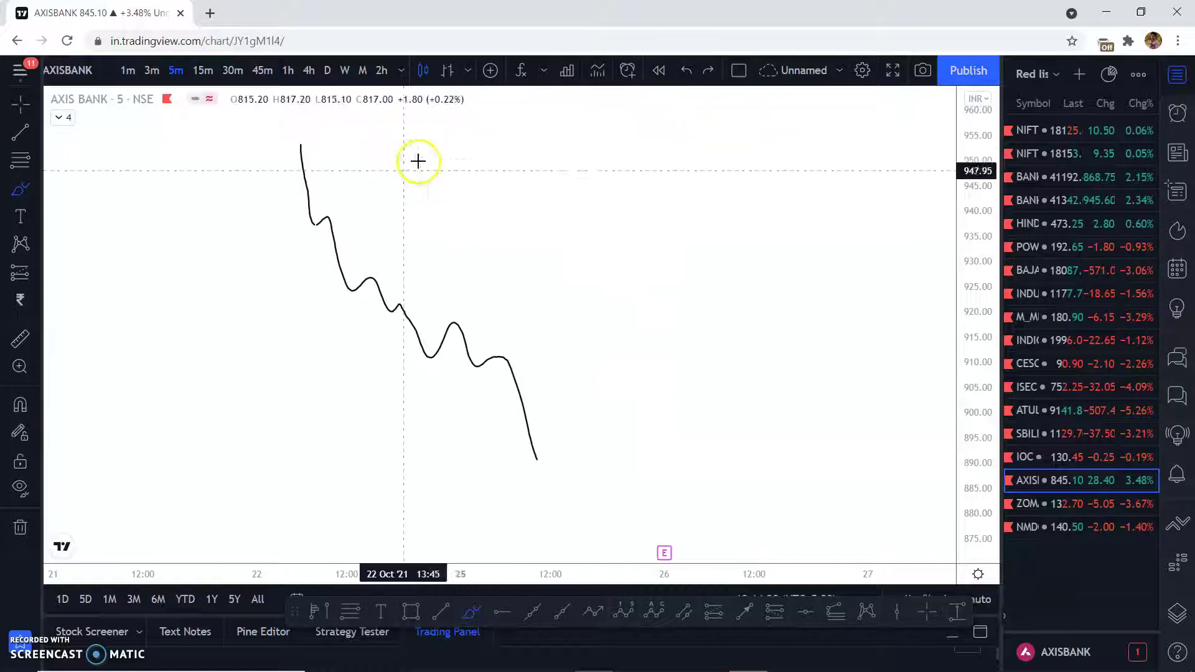
Step: Brush a curved stroke around the downtrend's first drop, from about 954 to 940, and undo it
{"action": "left_click", "coordinate": [380, 191]}
{"action": "left_click", "coordinate": [296, 143]}
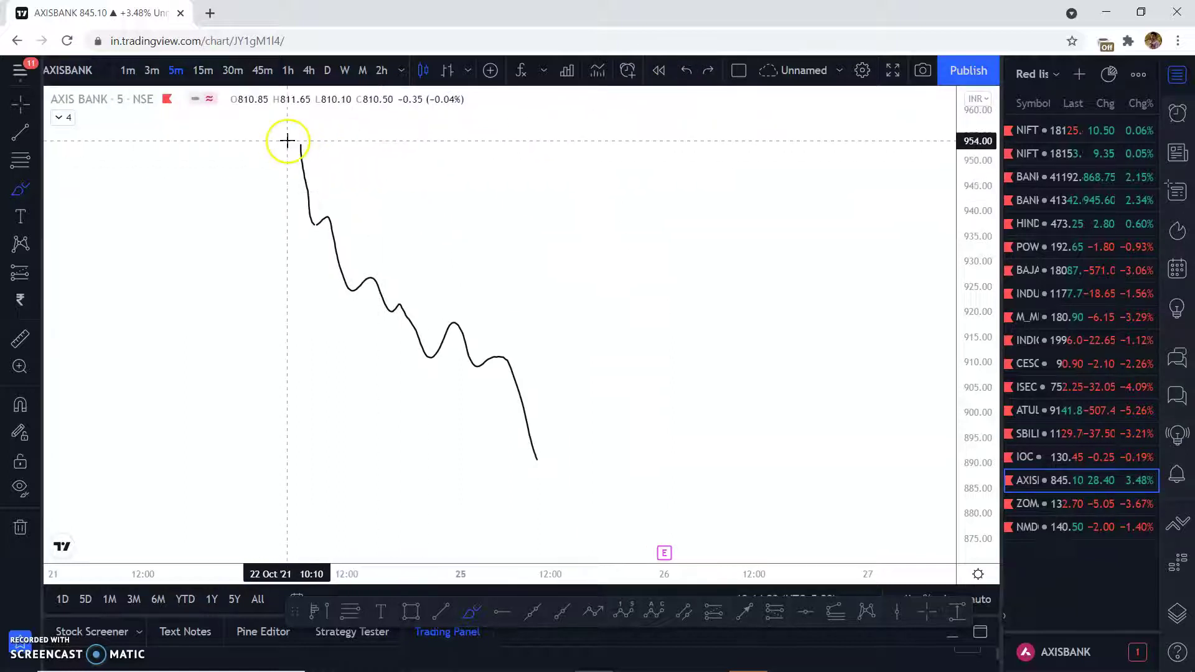
{"action": "left_click_drag", "start_coordinate": [290, 144], "coordinate": [323, 142]}
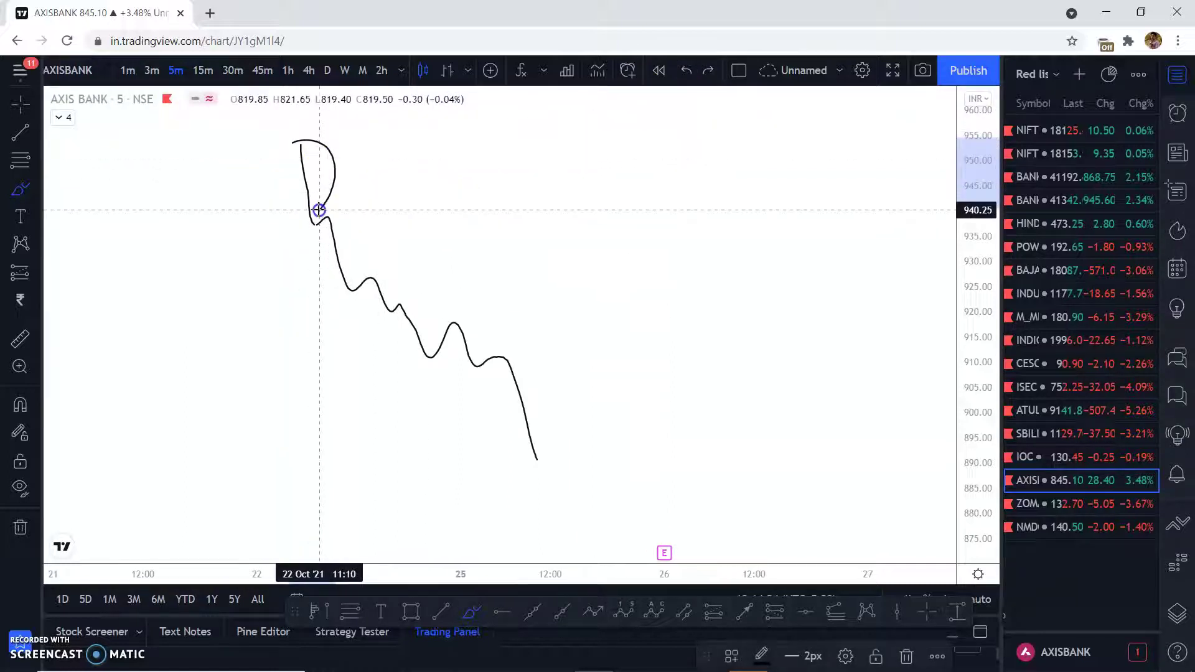
{"action": "left_click_drag", "start_coordinate": [317, 211], "coordinate": [316, 210]}
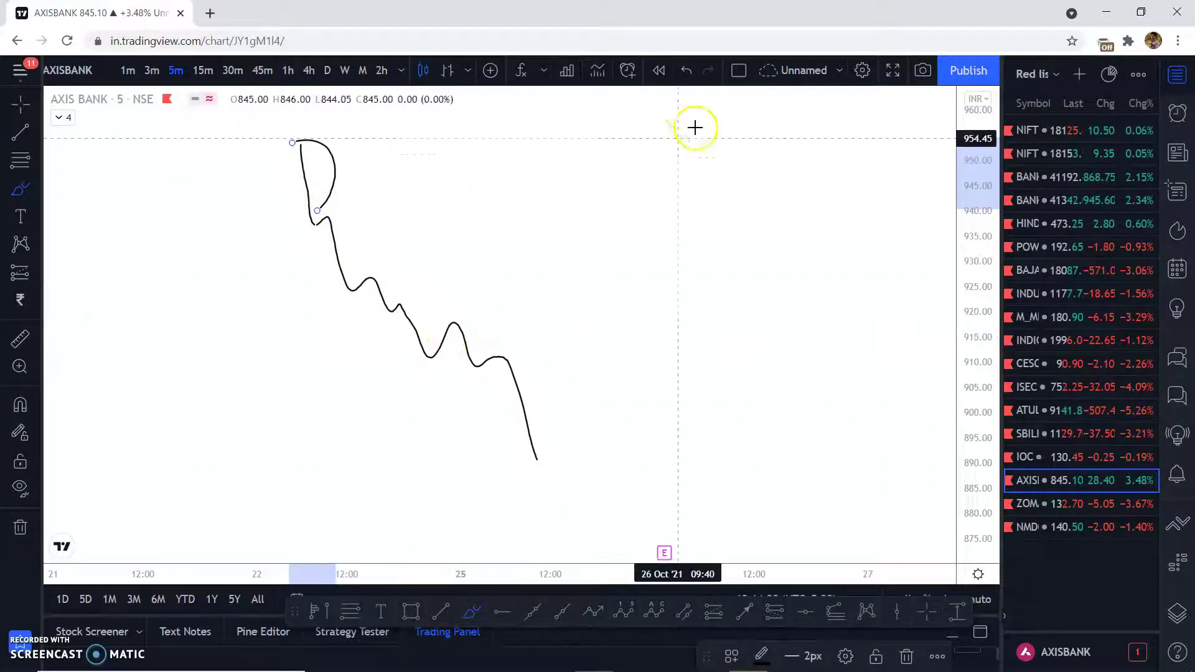
{"action": "left_click", "coordinate": [687, 73]}
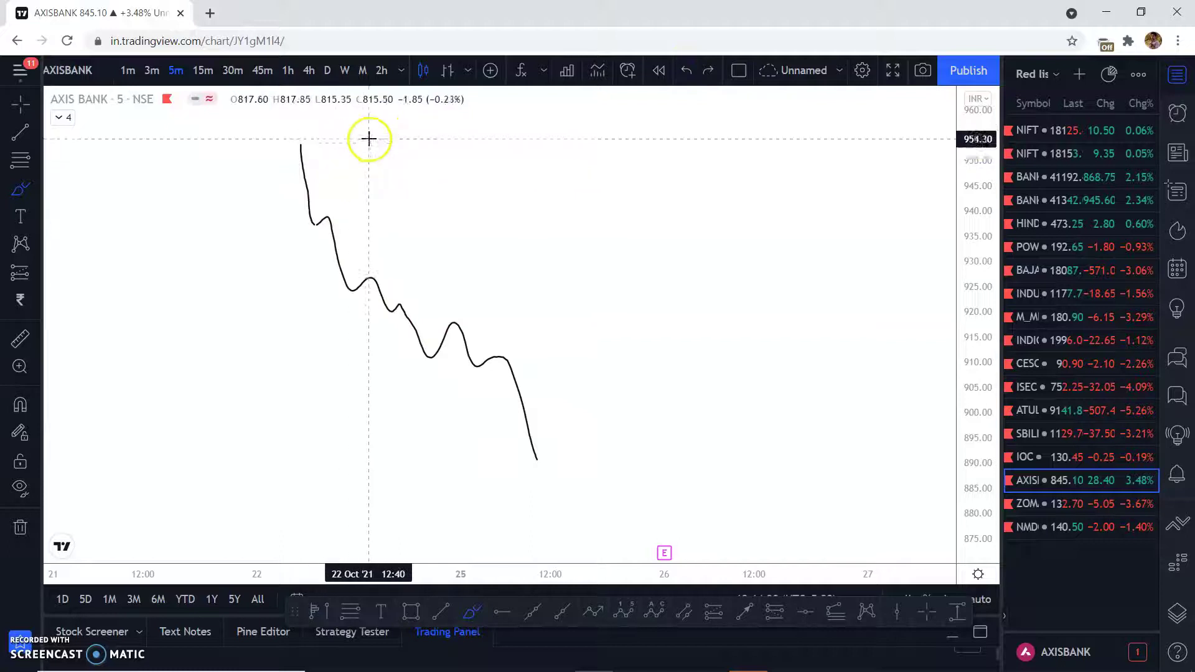
Step: Annotate the path with an arrow at its first drop and short strokes at its lower highs, and extend it into a choppy base near 876
{"action": "left_click_drag", "start_coordinate": [376, 125], "coordinate": [338, 173]}
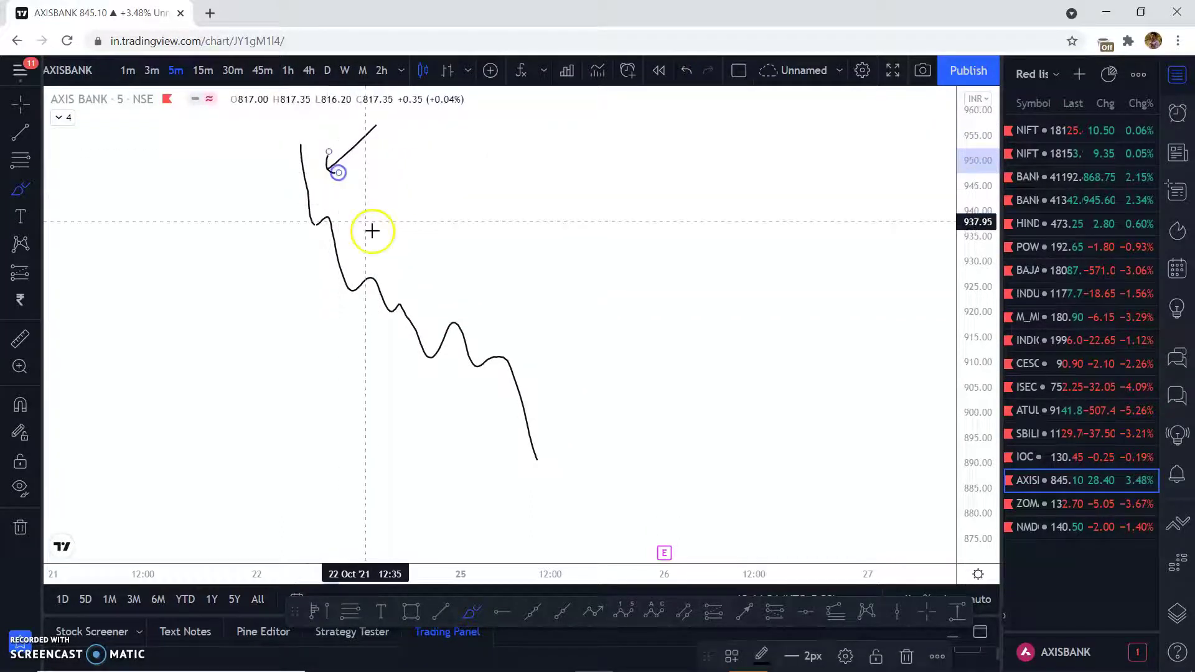
{"action": "left_click_drag", "start_coordinate": [367, 278], "coordinate": [460, 318]}
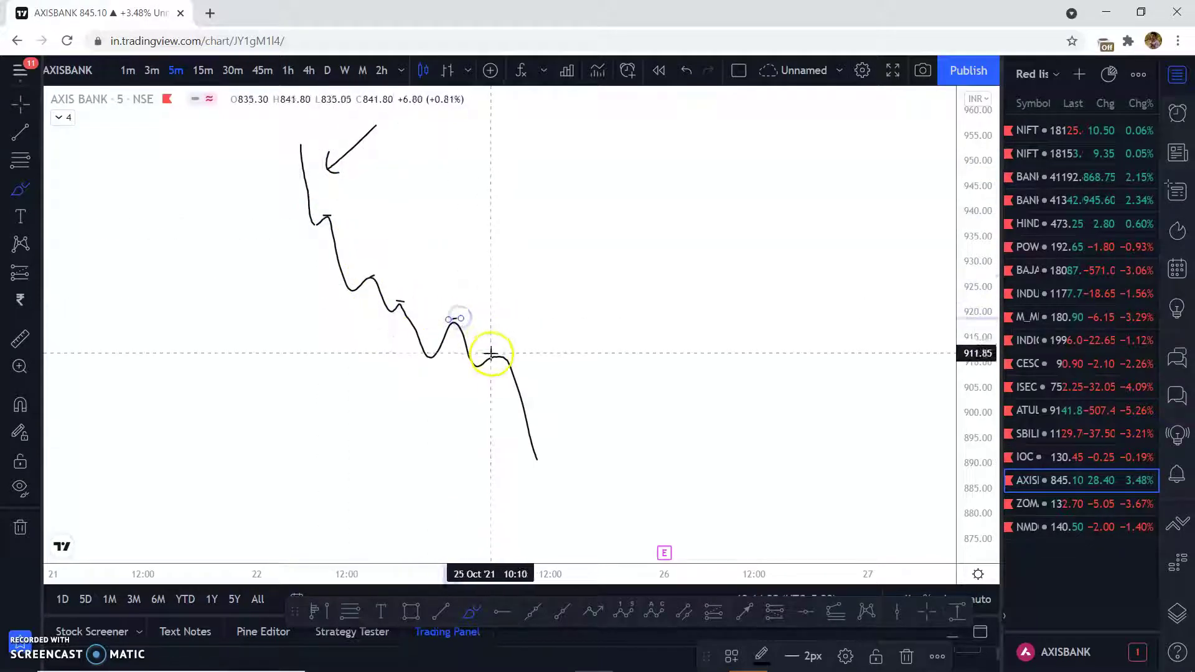
{"action": "left_click_drag", "start_coordinate": [490, 356], "coordinate": [506, 356]}
{"action": "mouse_move", "coordinate": [541, 466]}
{"action": "left_mouse_down"}
{"action": "mouse_move", "coordinate": [583, 443]}
{"action": "mouse_move", "coordinate": [637, 496]}
{"action": "mouse_move", "coordinate": [702, 480]}
{"action": "left_mouse_up"}
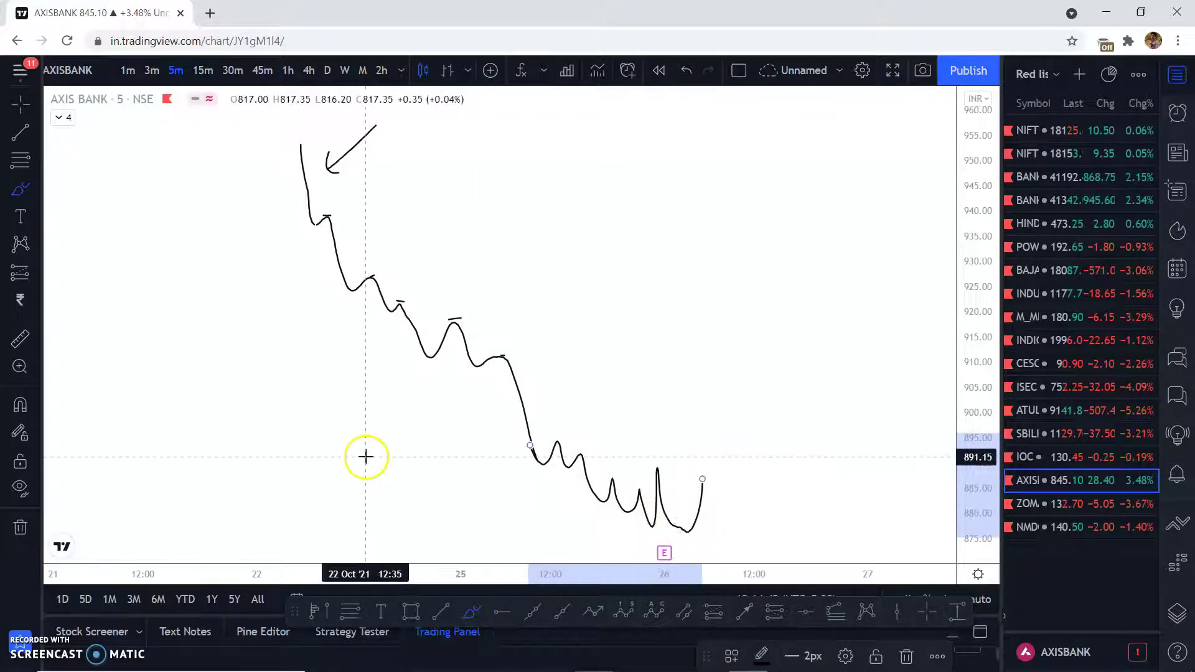
Step: Draw a rectangle below the start of the sketched path, spanning about 872 to 889
{"action": "left_click_drag", "start_coordinate": [977, 181], "coordinate": [960, 253]}
{"action": "left_click", "coordinate": [5, 108]}
{"action": "left_click_drag", "start_coordinate": [227, 331], "coordinate": [218, 266]}
{"action": "left_click_drag", "start_coordinate": [280, 364], "coordinate": [346, 453]}
{"action": "left_click_drag", "start_coordinate": [312, 366], "coordinate": [312, 383]}
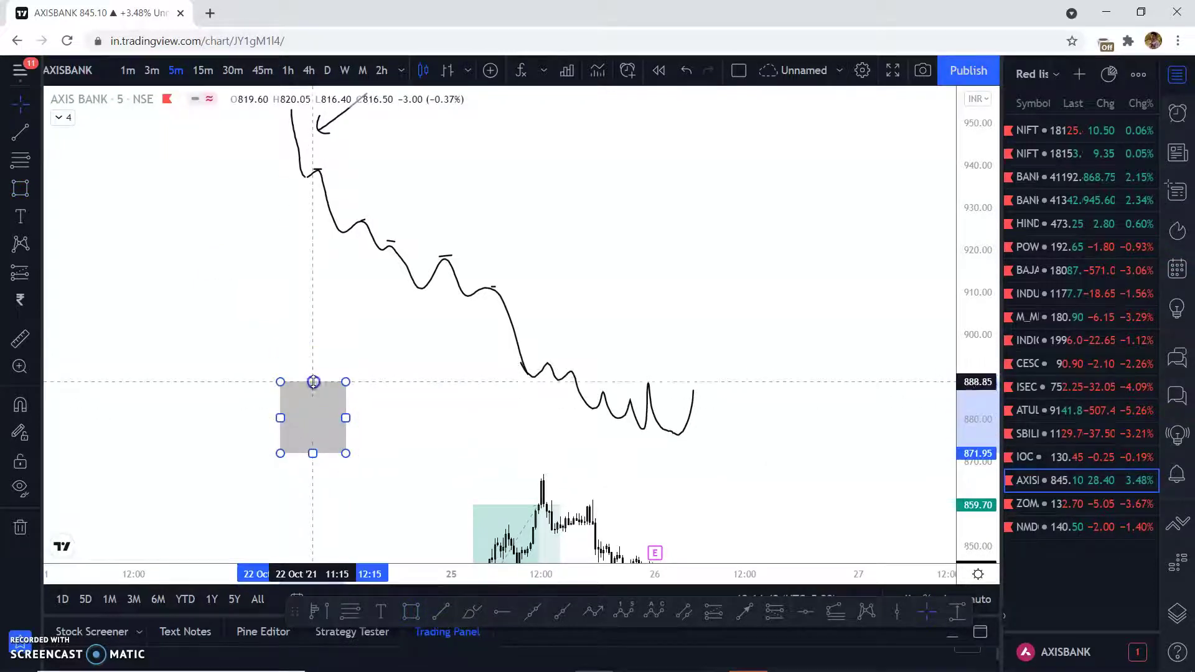
Step: Draw a second, taller rectangle beside the first, from about 872 to 900, and give it a green background
{"action": "left_click", "coordinate": [409, 608]}
{"action": "mouse_move", "coordinate": [361, 453]}
{"action": "left_mouse_down"}
{"action": "mouse_move", "coordinate": [400, 341]}
{"action": "mouse_move", "coordinate": [421, 335]}
{"action": "left_mouse_up"}
{"action": "double_click", "coordinate": [421, 335]}
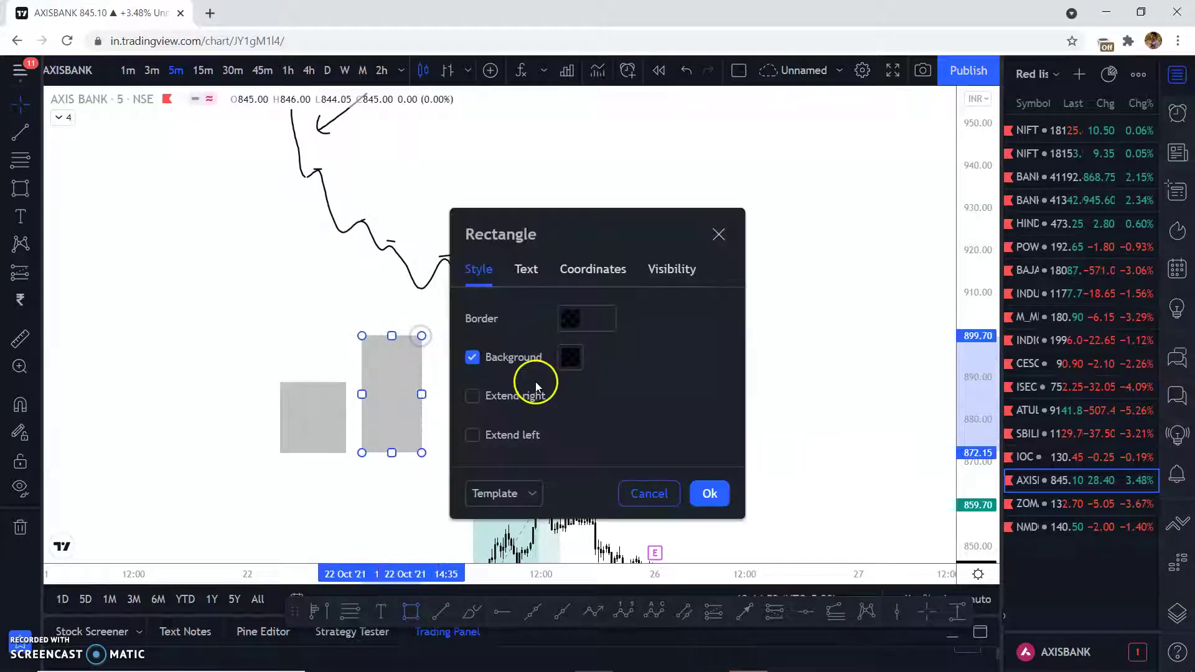
{"action": "left_click", "coordinate": [572, 358]}
{"action": "left_click", "coordinate": [628, 408]}
{"action": "left_click", "coordinate": [224, 353]}
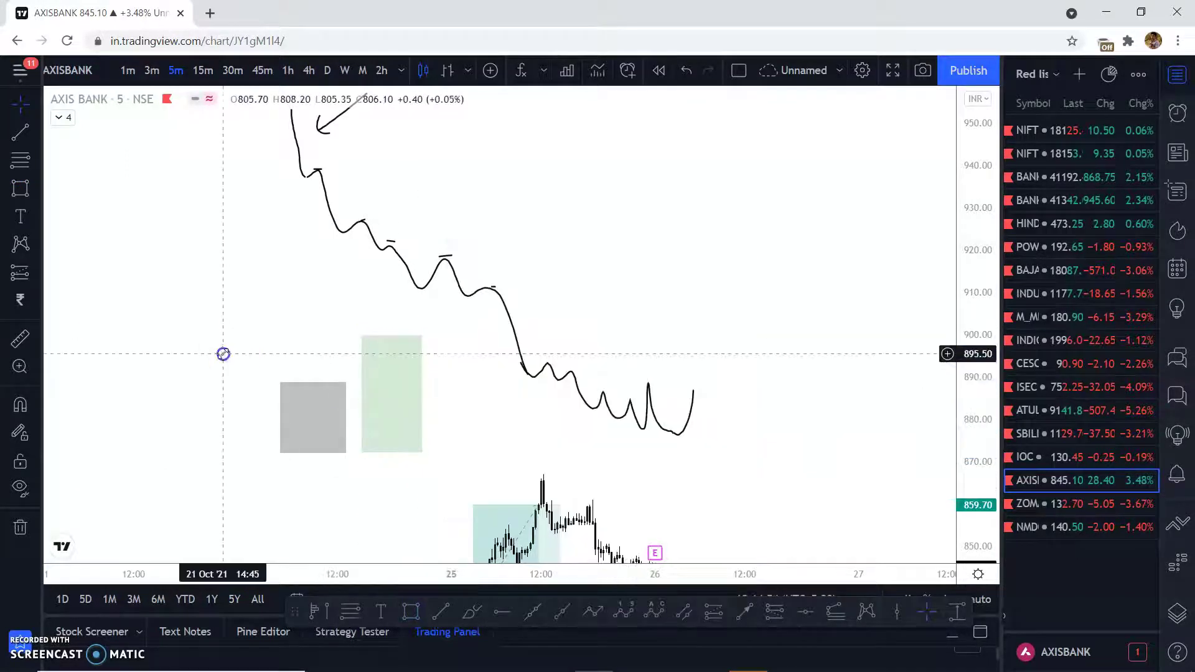
Step: Draw a wide green rectangle across the path's choppy base, spanning about 872 to 889
{"action": "left_click", "coordinate": [17, 191]}
{"action": "mouse_move", "coordinate": [273, 381]}
{"action": "left_mouse_down"}
{"action": "mouse_move", "coordinate": [832, 461]}
{"action": "mouse_move", "coordinate": [864, 455]}
{"action": "left_mouse_up"}
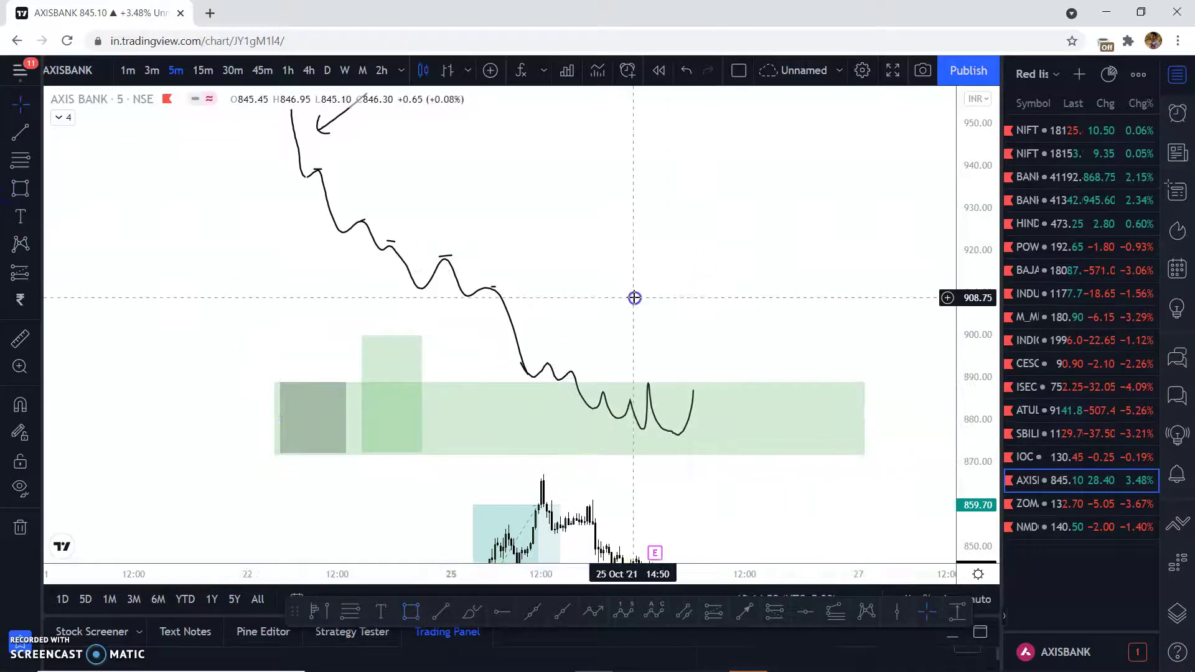
Step: Brush a separate example of a decline from about 960, a choppy base with a dip, and an arrowed rise back to about 960
{"action": "left_click_drag", "start_coordinate": [634, 298], "coordinate": [615, 367]}
{"action": "left_click", "coordinate": [615, 491]}
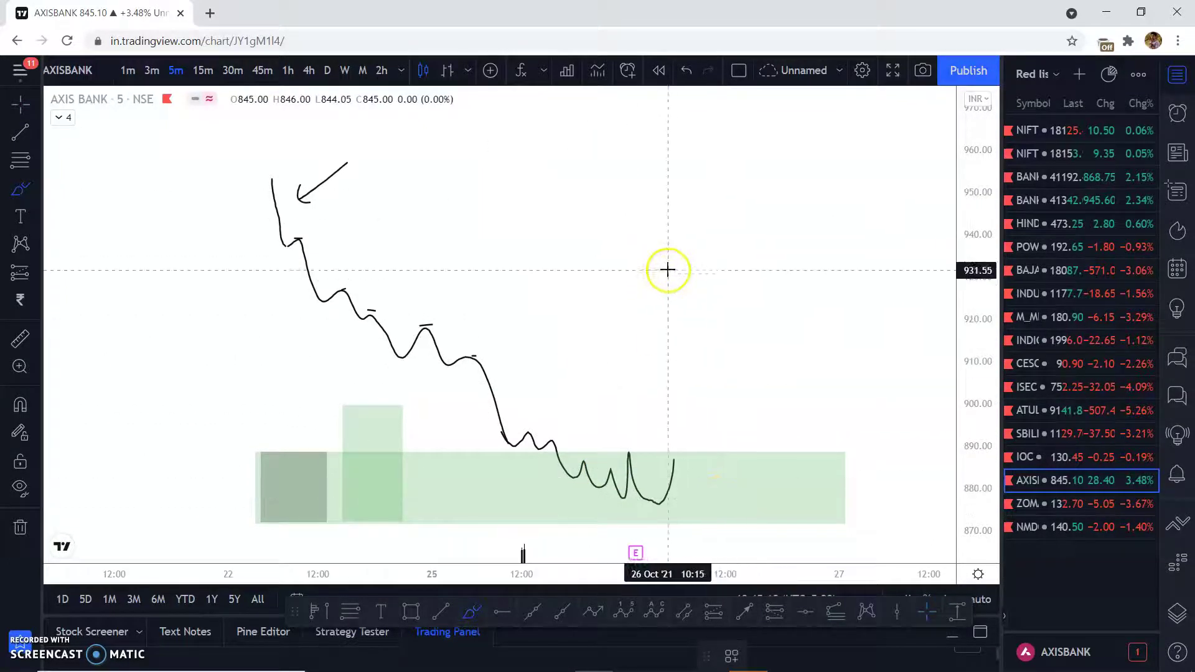
{"action": "mouse_move", "coordinate": [671, 284]}
{"action": "left_mouse_down"}
{"action": "mouse_move", "coordinate": [696, 285]}
{"action": "mouse_move", "coordinate": [718, 318]}
{"action": "left_mouse_up"}
{"action": "mouse_move", "coordinate": [731, 272]}
{"action": "left_mouse_down"}
{"action": "mouse_move", "coordinate": [782, 224]}
{"action": "mouse_move", "coordinate": [786, 171]}
{"action": "mouse_move", "coordinate": [809, 163]}
{"action": "left_mouse_up"}
{"action": "left_click_drag", "start_coordinate": [591, 147], "coordinate": [658, 260]}
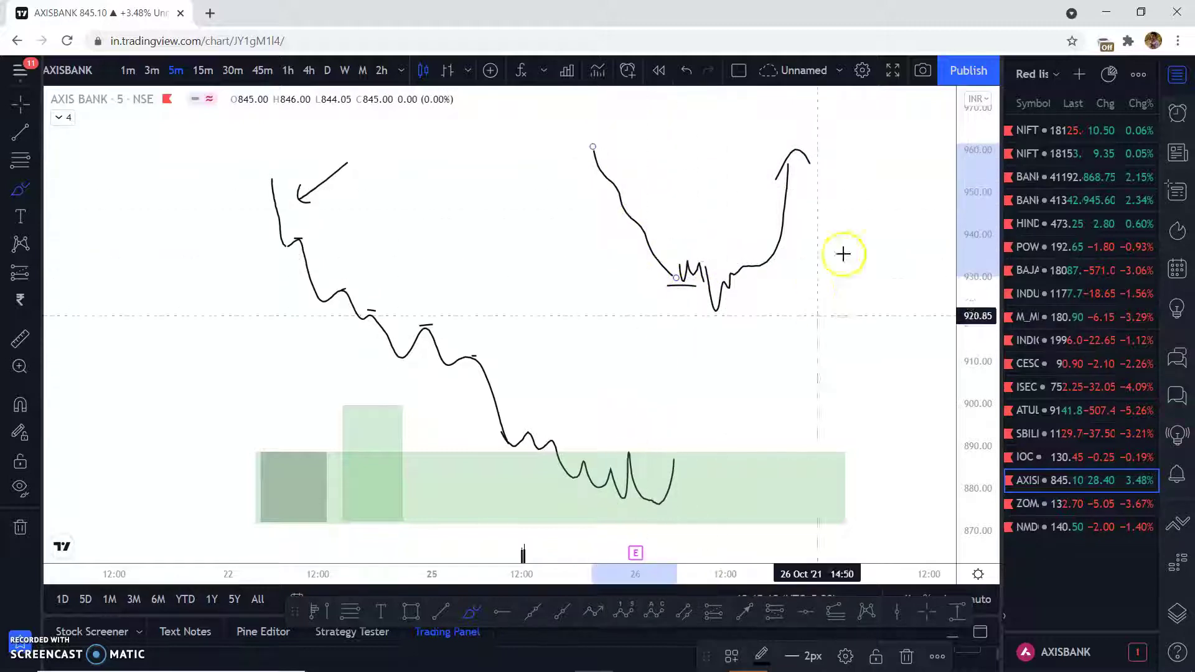
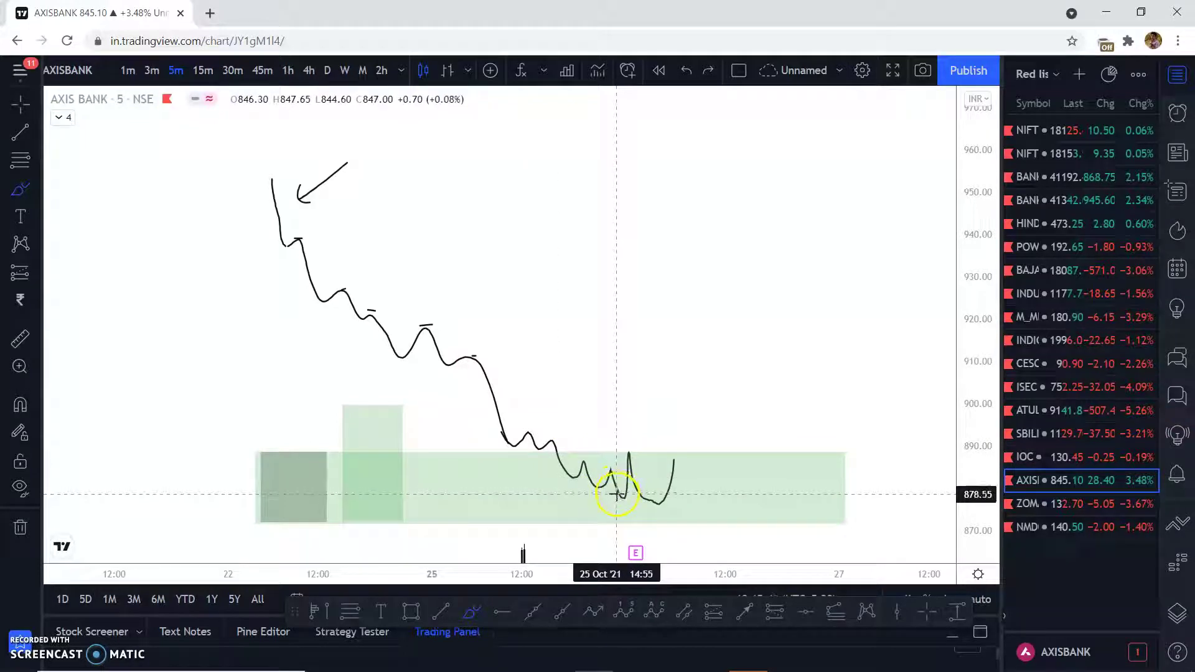
Step: Trace the downtrend's first drop and mark its lower highs with brush strokes, and undo these marks
{"action": "mouse_move", "coordinate": [261, 174]}
{"action": "left_mouse_down"}
{"action": "mouse_move", "coordinate": [280, 173]}
{"action": "mouse_move", "coordinate": [300, 199]}
{"action": "left_mouse_up"}
{"action": "left_click", "coordinate": [686, 70]}
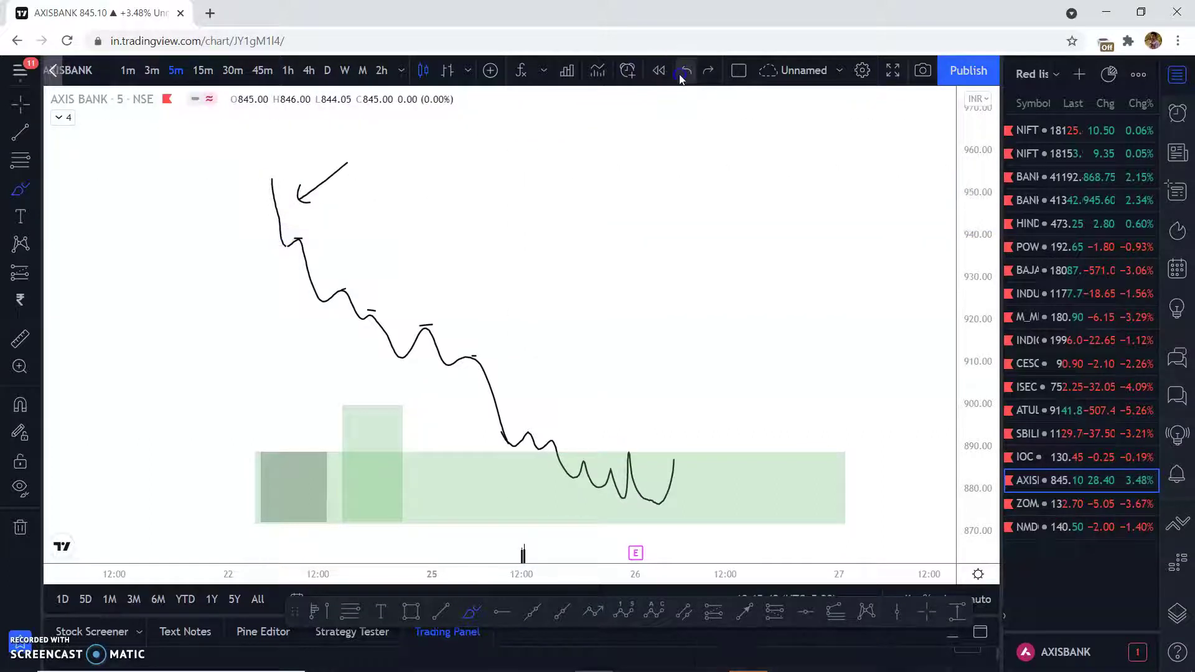
{"action": "mouse_move", "coordinate": [264, 176]}
{"action": "left_mouse_down"}
{"action": "mouse_move", "coordinate": [272, 228]}
{"action": "mouse_move", "coordinate": [318, 240]}
{"action": "left_mouse_up"}
{"action": "left_click_drag", "start_coordinate": [335, 289], "coordinate": [484, 354]}
{"action": "left_click", "coordinate": [686, 70]}
Step: Brush a descending line over the downtrend's lower highs, ending at about 915, and undo it
{"action": "mouse_move", "coordinate": [249, 246]}
{"action": "left_mouse_down"}
{"action": "mouse_move", "coordinate": [268, 178]}
{"action": "mouse_move", "coordinate": [176, 261]}
{"action": "left_mouse_up"}
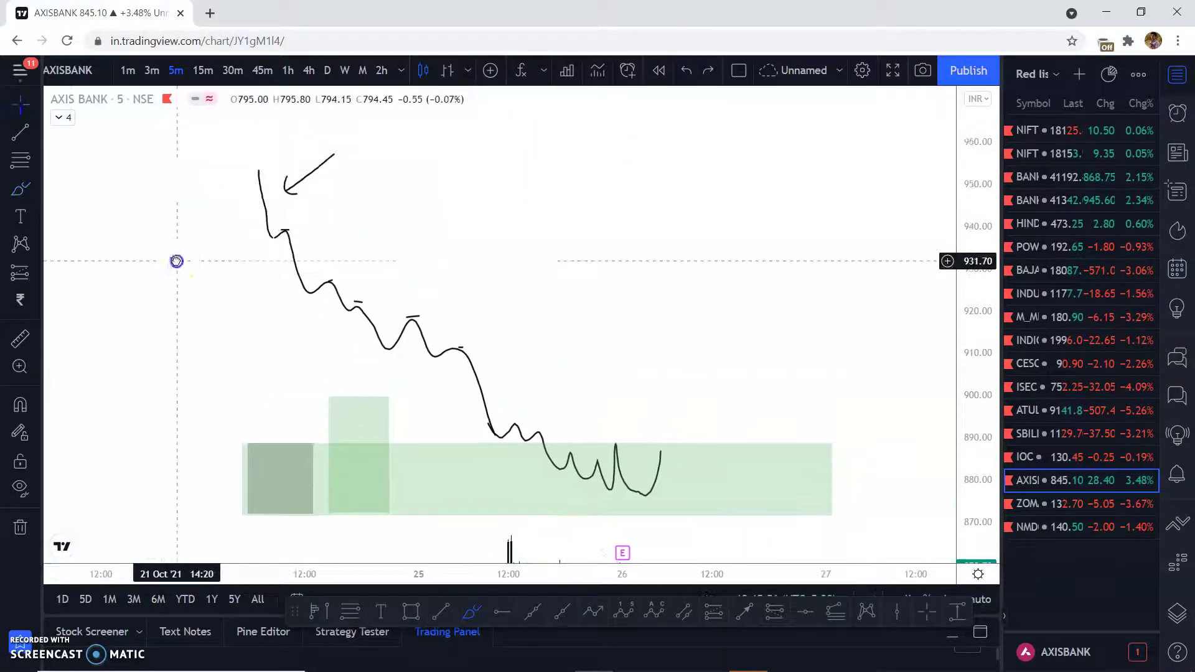
{"action": "left_click", "coordinate": [15, 196]}
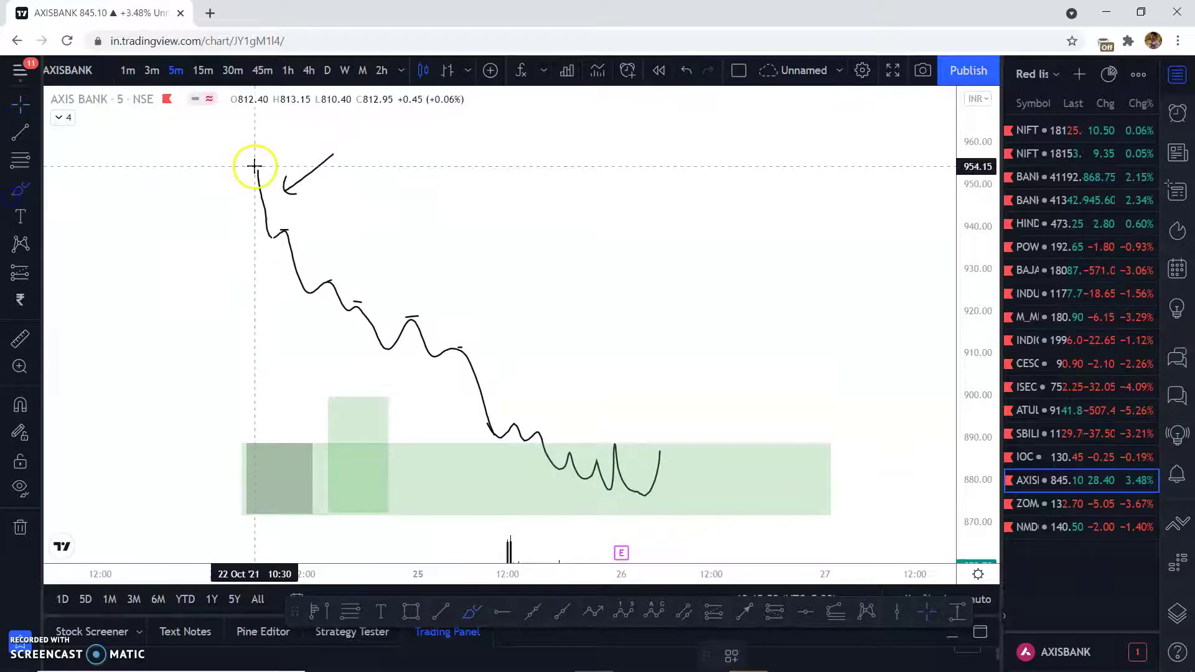
{"action": "left_click_drag", "start_coordinate": [282, 230], "coordinate": [435, 331]}
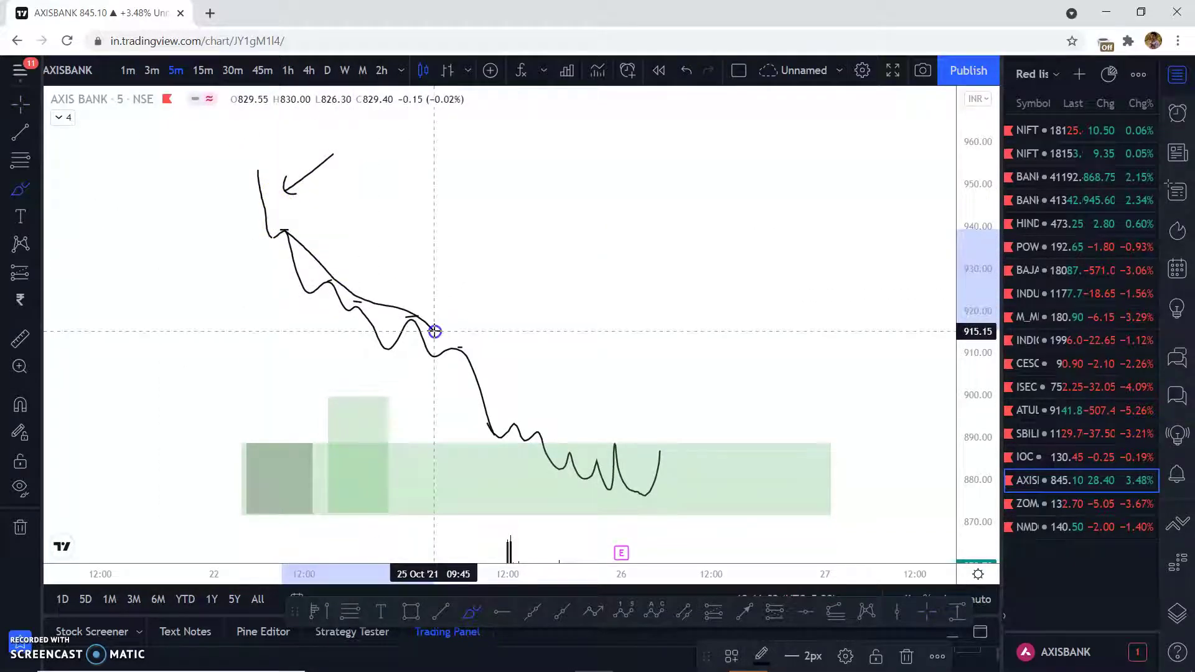
{"action": "left_click", "coordinate": [686, 70]}
Step: Brush a steep rally with an arrowhead from the base up to about 954 and undo it
{"action": "mouse_move", "coordinate": [653, 462]}
{"action": "left_mouse_down"}
{"action": "mouse_move", "coordinate": [668, 400]}
{"action": "mouse_move", "coordinate": [768, 261]}
{"action": "mouse_move", "coordinate": [772, 167]}
{"action": "mouse_move", "coordinate": [790, 208]}
{"action": "left_mouse_up"}
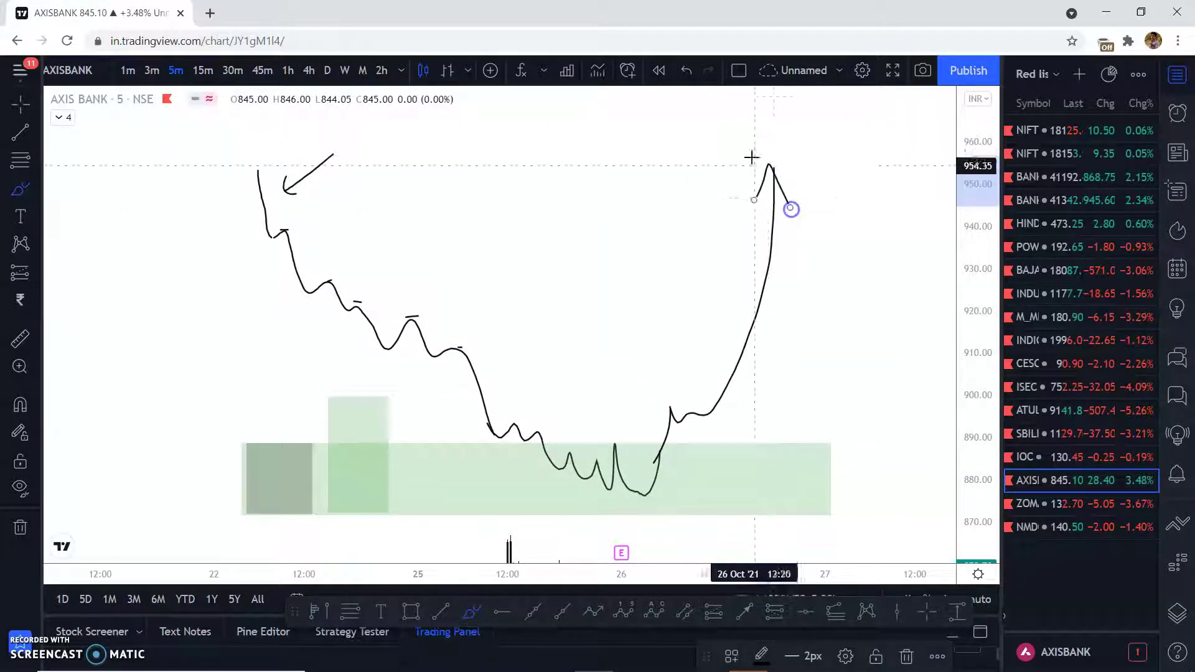
{"action": "left_click", "coordinate": [685, 71]}
Step: Brush a horizontal level from the last lower high, add a spike from the base to it falling to about 868, and undo both
{"action": "left_click_drag", "start_coordinate": [448, 349], "coordinate": [732, 350]}
{"action": "mouse_move", "coordinate": [663, 453]}
{"action": "left_mouse_down"}
{"action": "mouse_move", "coordinate": [688, 333]}
{"action": "mouse_move", "coordinate": [714, 530]}
{"action": "left_mouse_up"}
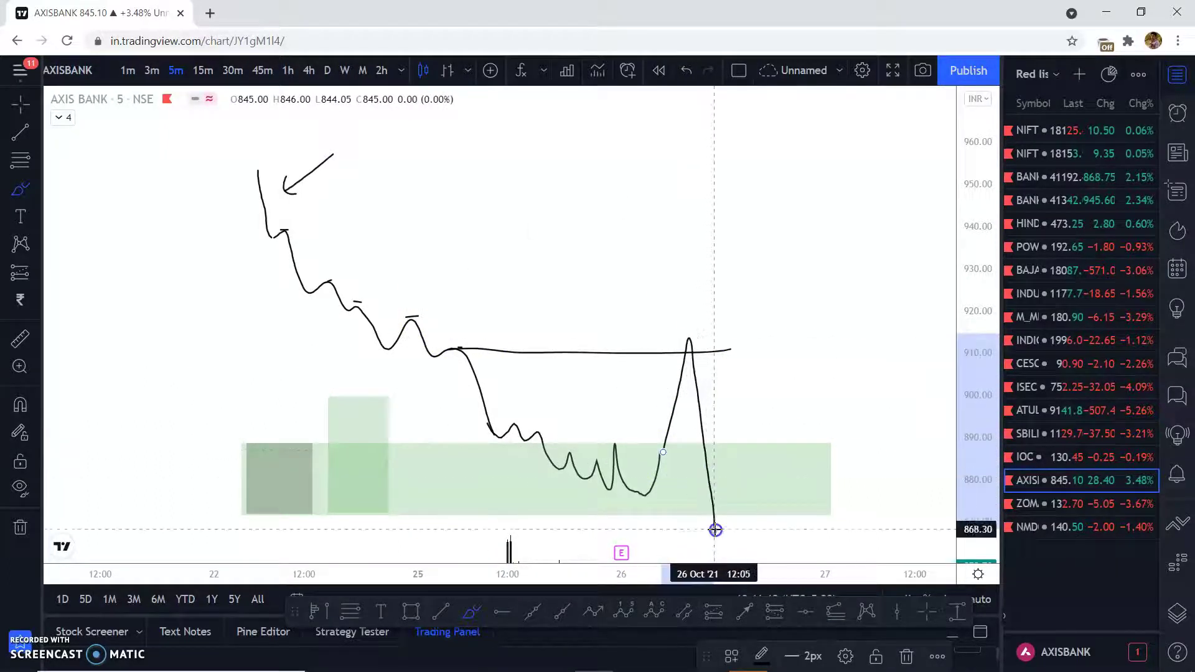
{"action": "left_click", "coordinate": [684, 71]}
{"action": "left_click", "coordinate": [684, 71]}
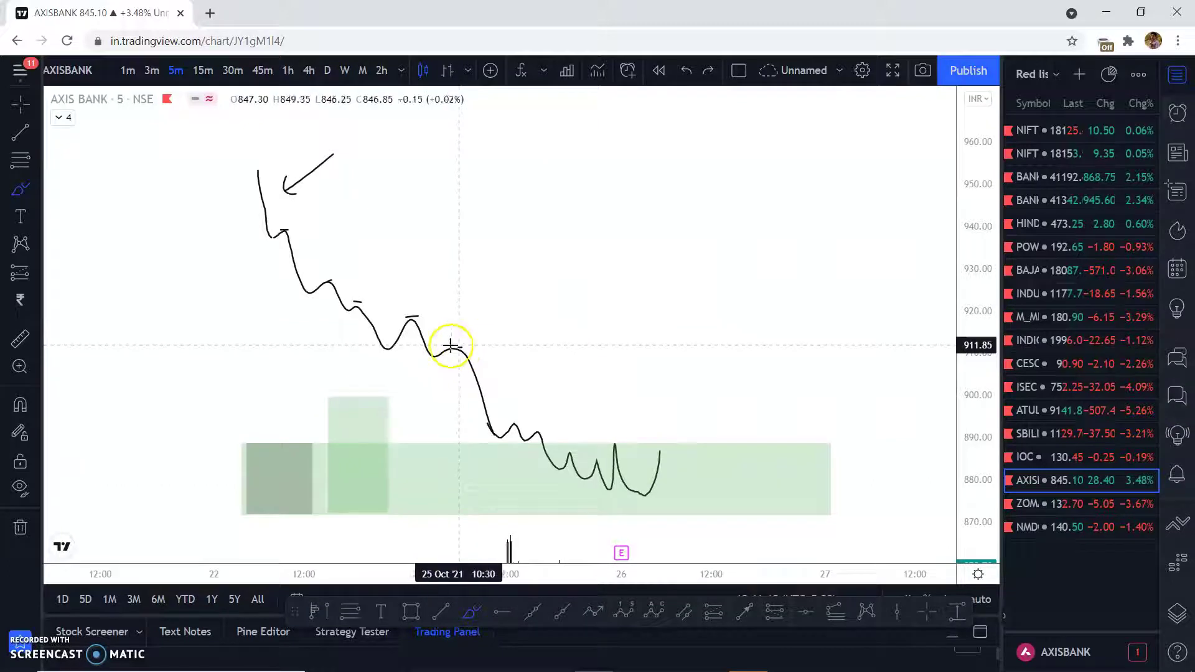
Step: Retrace the drop from the last lower high and label each of the downtrend's lower highs with a handwritten D
{"action": "left_click_drag", "start_coordinate": [458, 346], "coordinate": [484, 402]}
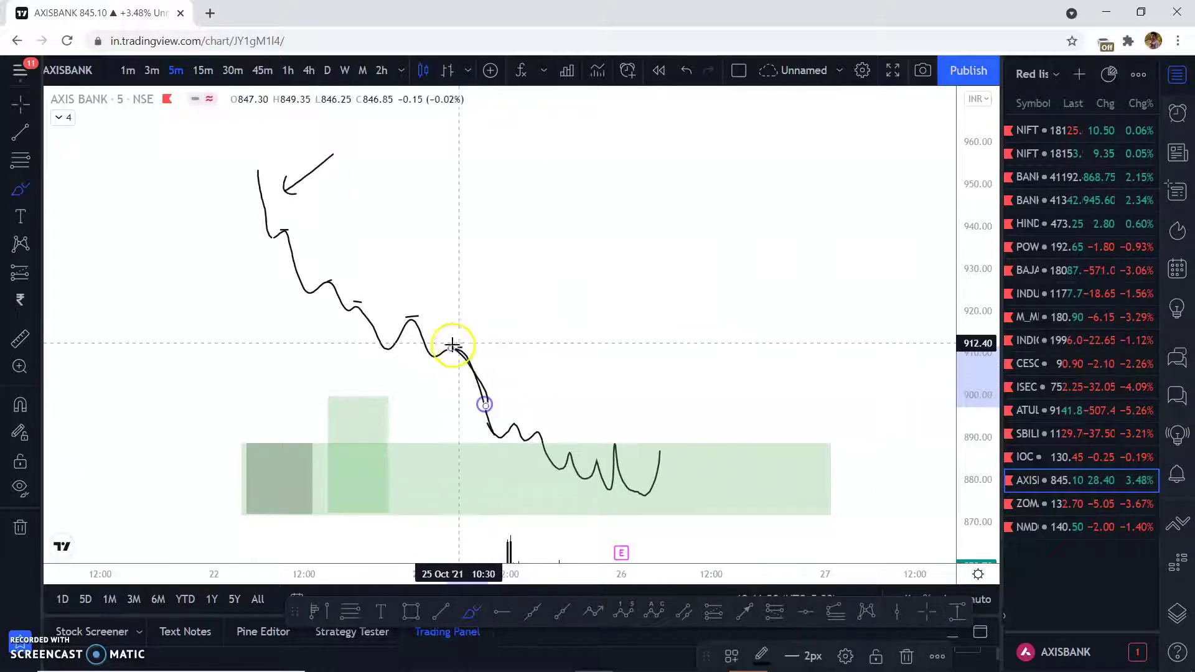
{"action": "mouse_move", "coordinate": [406, 304]}
{"action": "left_mouse_down"}
{"action": "mouse_move", "coordinate": [419, 318]}
{"action": "mouse_move", "coordinate": [356, 302]}
{"action": "left_mouse_up"}
{"action": "left_click_drag", "start_coordinate": [316, 267], "coordinate": [320, 279]}
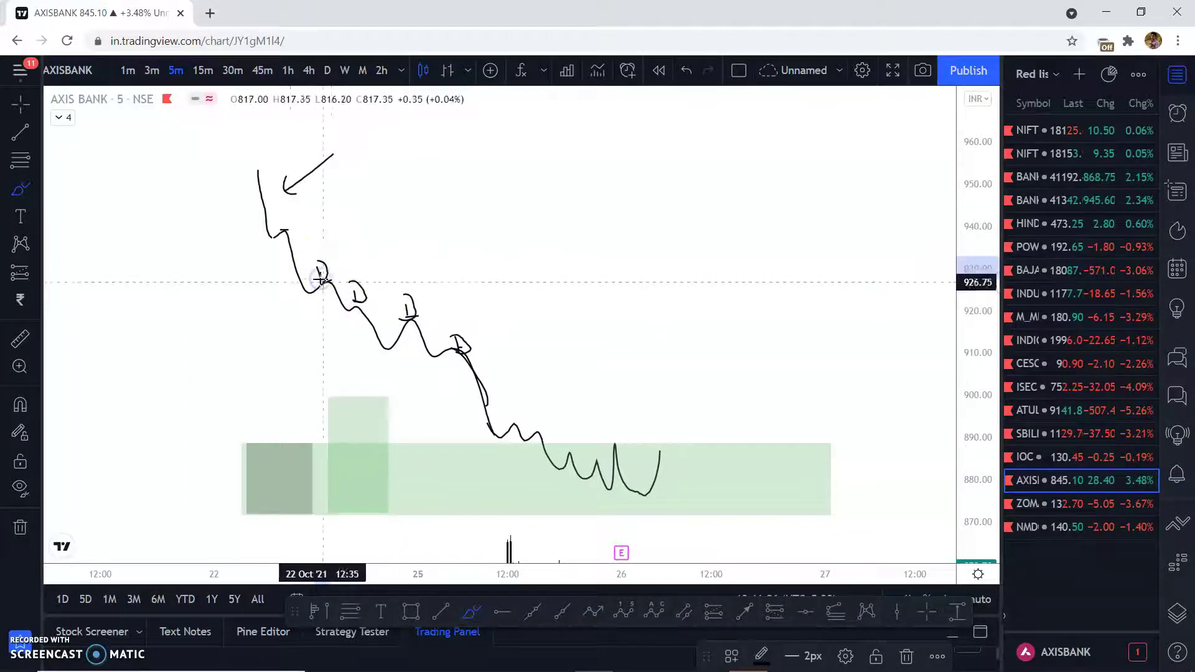
{"action": "mouse_move", "coordinate": [291, 212]}
{"action": "left_mouse_down"}
{"action": "mouse_move", "coordinate": [287, 234]}
{"action": "mouse_move", "coordinate": [318, 274]}
{"action": "left_mouse_up"}
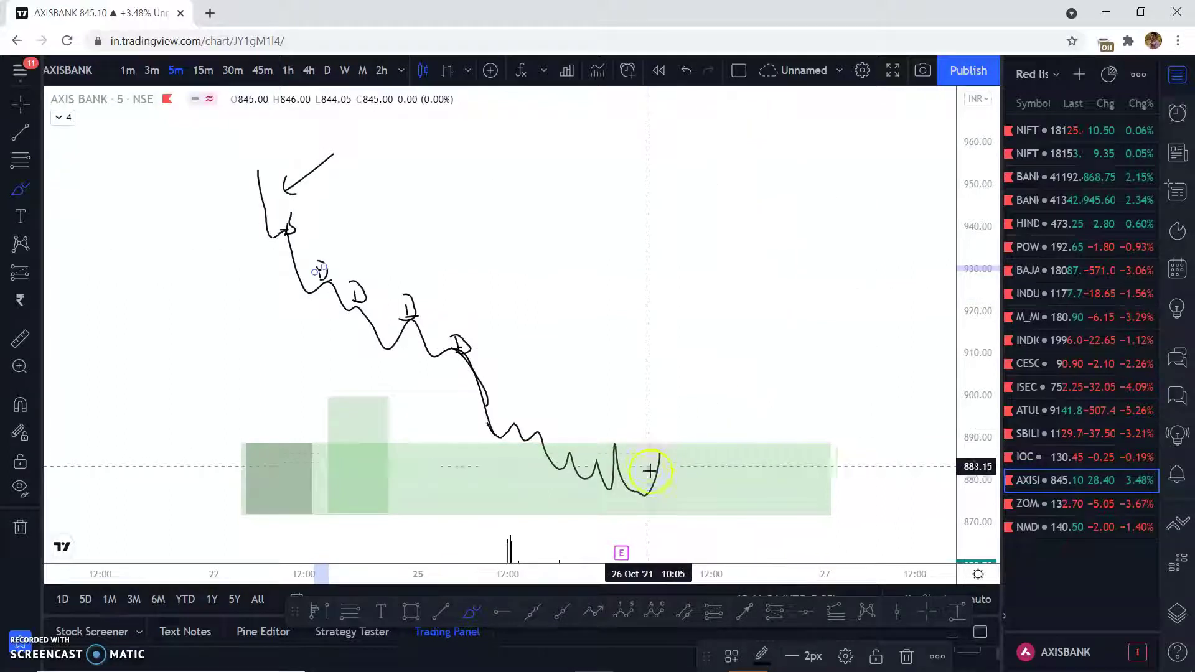
Step: Circle the choppy base inside the green zone and extend the price path out of it to about 899
{"action": "mouse_move", "coordinate": [668, 445]}
{"action": "left_mouse_down"}
{"action": "mouse_move", "coordinate": [547, 454]}
{"action": "mouse_move", "coordinate": [581, 507]}
{"action": "mouse_move", "coordinate": [699, 451]}
{"action": "mouse_move", "coordinate": [666, 446]}
{"action": "mouse_move", "coordinate": [675, 493]}
{"action": "mouse_move", "coordinate": [693, 427]}
{"action": "mouse_move", "coordinate": [728, 450]}
{"action": "left_mouse_up"}
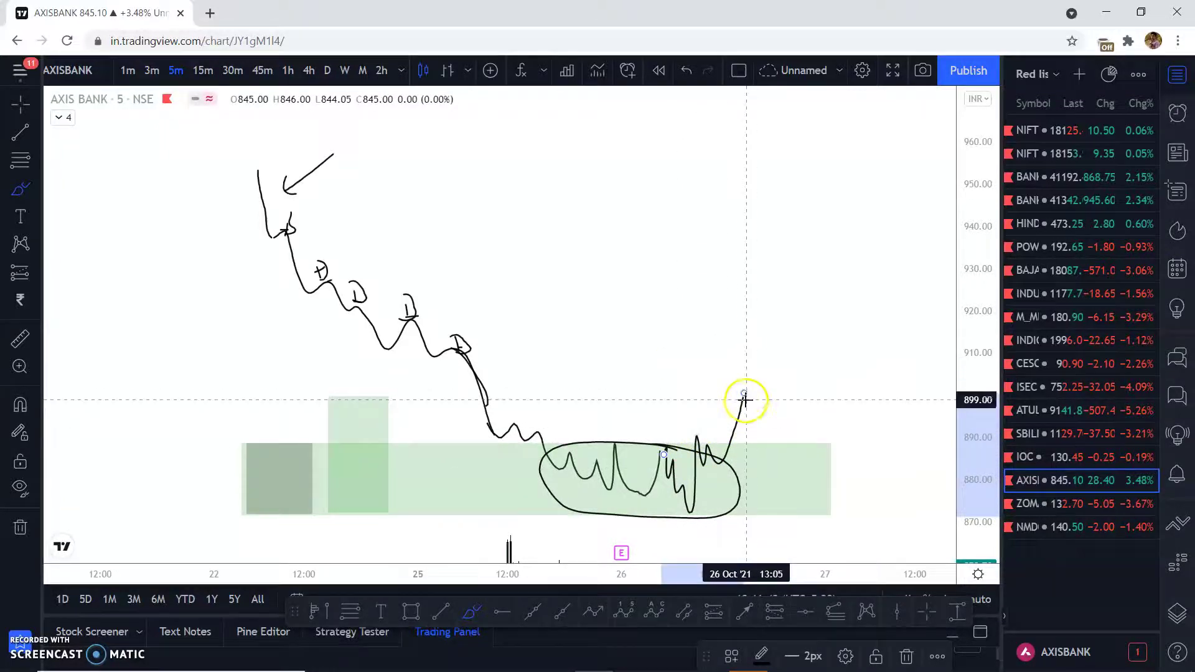
Step: Brush short horizontal levels through the D-labelled highs and extend the rally to about 952 with an arrowhead
{"action": "left_click_drag", "start_coordinate": [427, 352], "coordinate": [488, 347]}
{"action": "left_click_drag", "start_coordinate": [398, 315], "coordinate": [426, 314]}
{"action": "mouse_move", "coordinate": [349, 302]}
{"action": "left_mouse_down"}
{"action": "mouse_move", "coordinate": [374, 302]}
{"action": "mouse_move", "coordinate": [348, 278]}
{"action": "left_mouse_up"}
{"action": "left_click_drag", "start_coordinate": [752, 376], "coordinate": [796, 176]}
{"action": "mouse_move", "coordinate": [775, 200]}
{"action": "left_mouse_down"}
{"action": "mouse_move", "coordinate": [795, 166]}
{"action": "mouse_move", "coordinate": [822, 250]}
{"action": "left_mouse_up"}
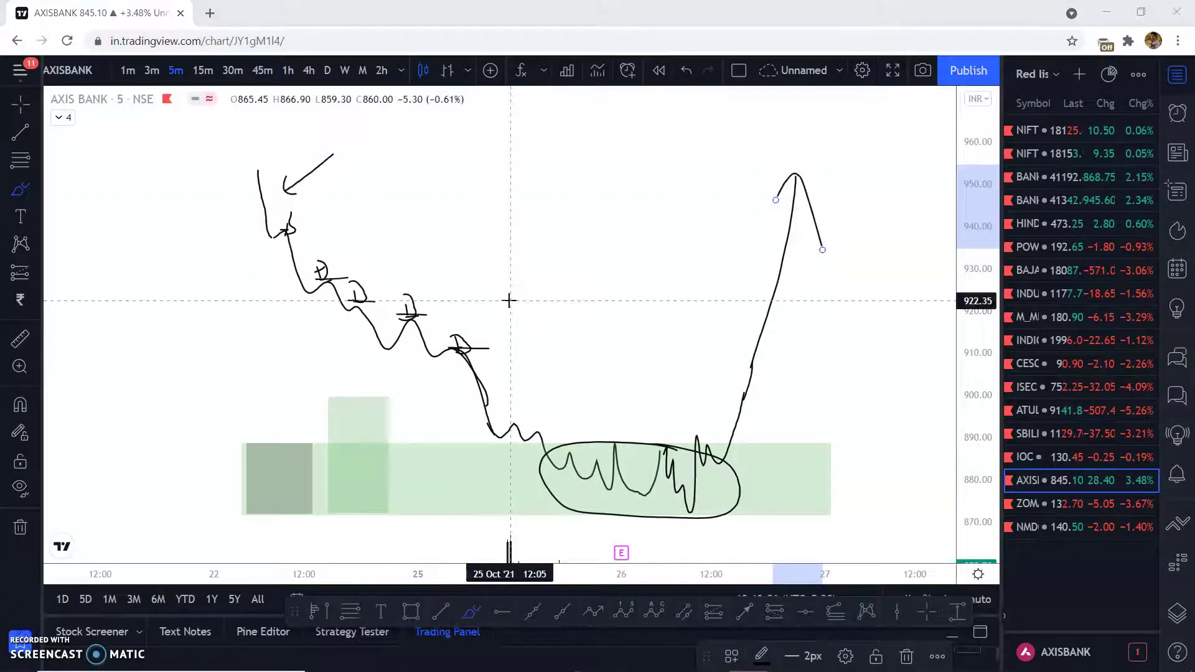
Step: Search the symbols for BAJAJ and load the BAJAJ_AUTO stock from NSE
{"action": "left_click", "coordinate": [20, 105]}
{"action": "left_click", "coordinate": [93, 68]}
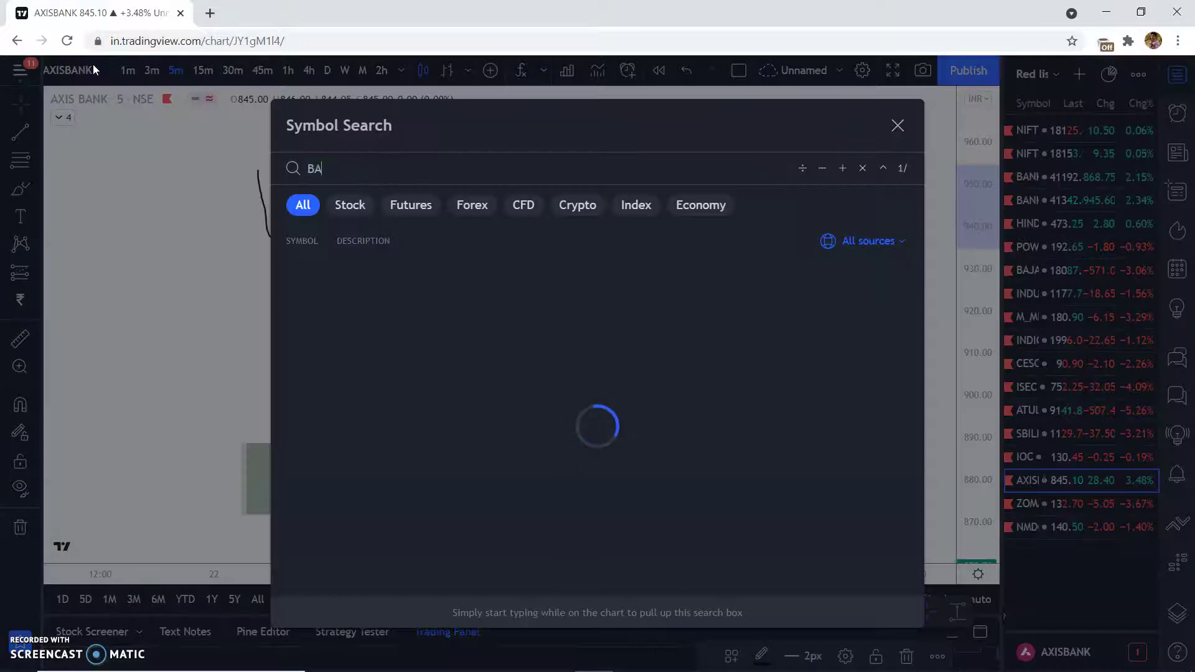
{"action": "type", "text": "BAJAJ"}
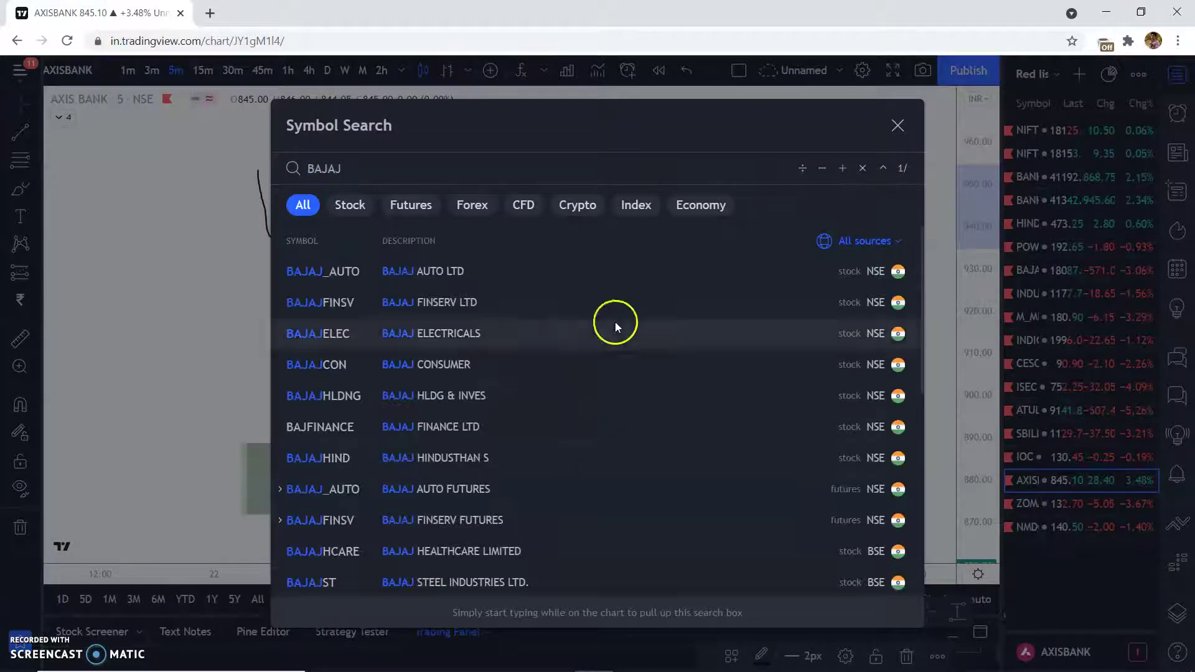
{"action": "left_click", "coordinate": [492, 277]}
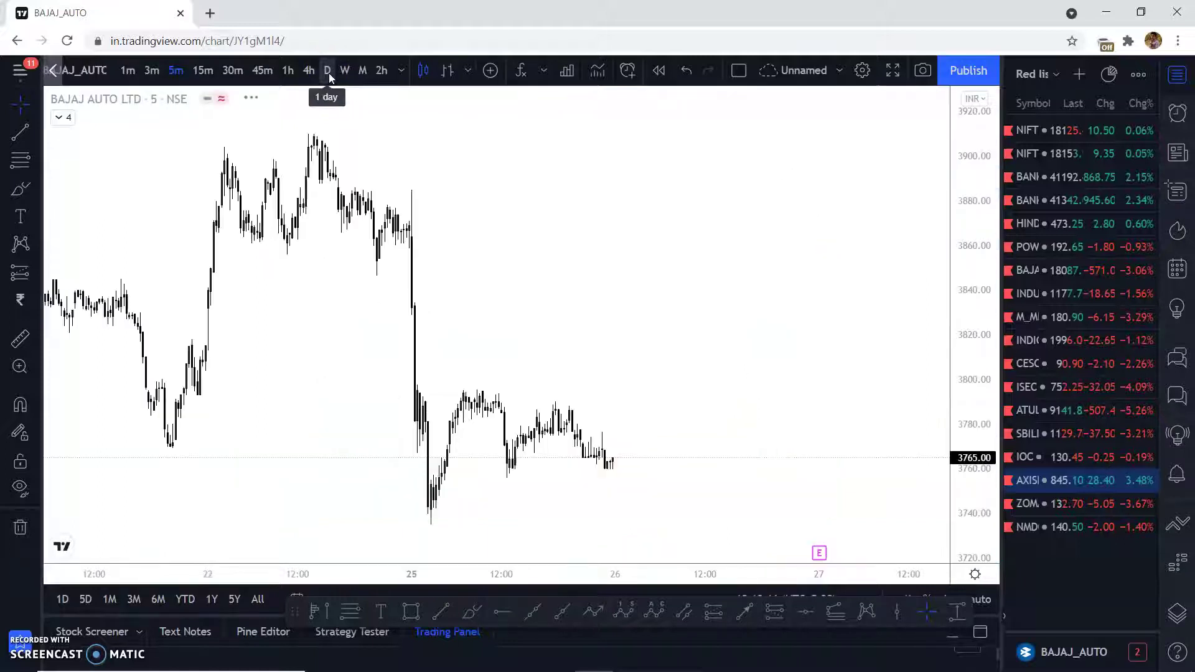
Step: Switch the Bajaj Auto chart to the 1-day interval with automatic price scaling and remove its existing drawings
{"action": "left_click", "coordinate": [328, 71]}
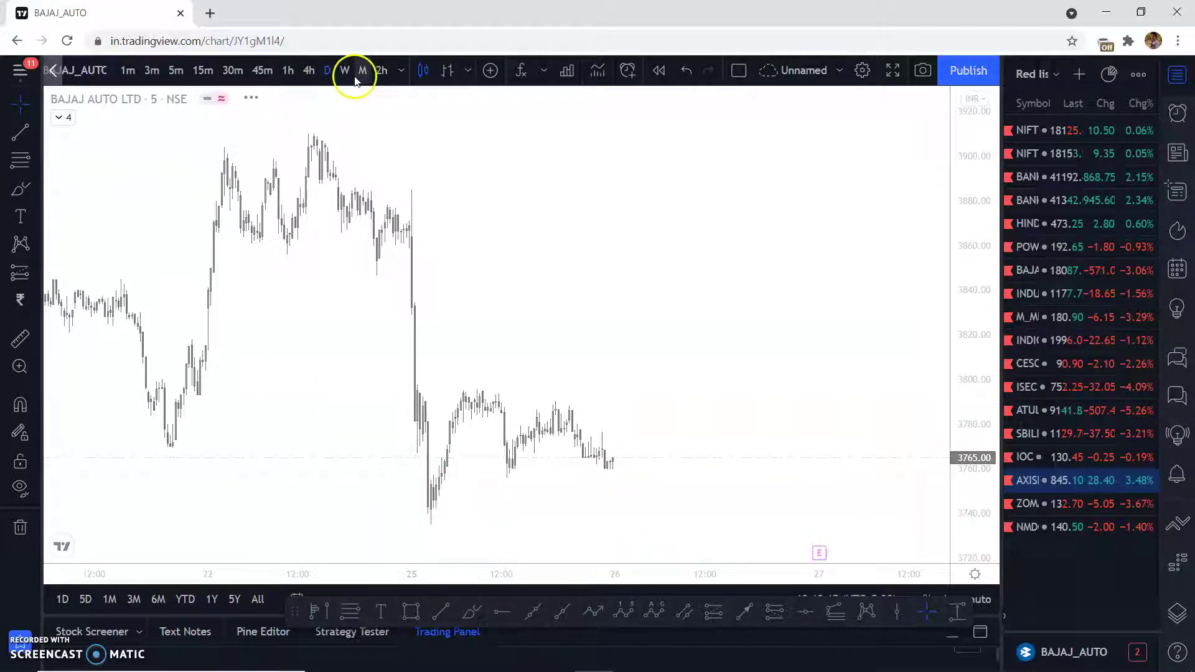
{"action": "left_click", "coordinate": [981, 600]}
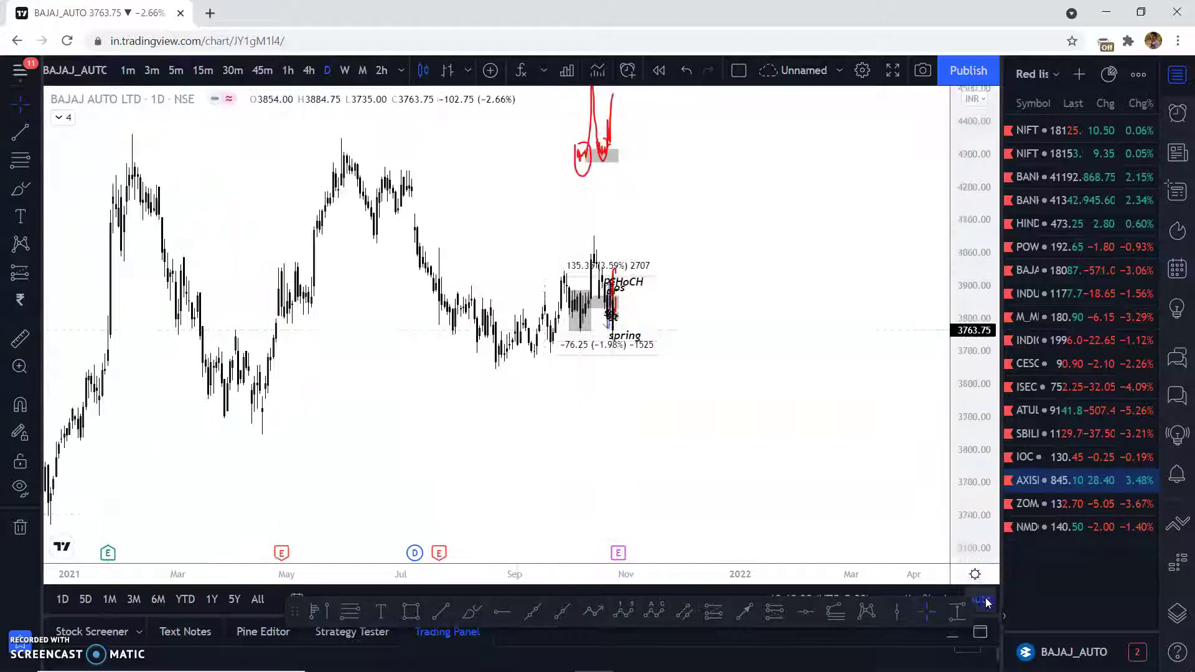
{"action": "left_click", "coordinate": [21, 528]}
{"action": "scroll", "coordinate": [483, 178], "scroll_direction": "up", "scroll_amount": 5}
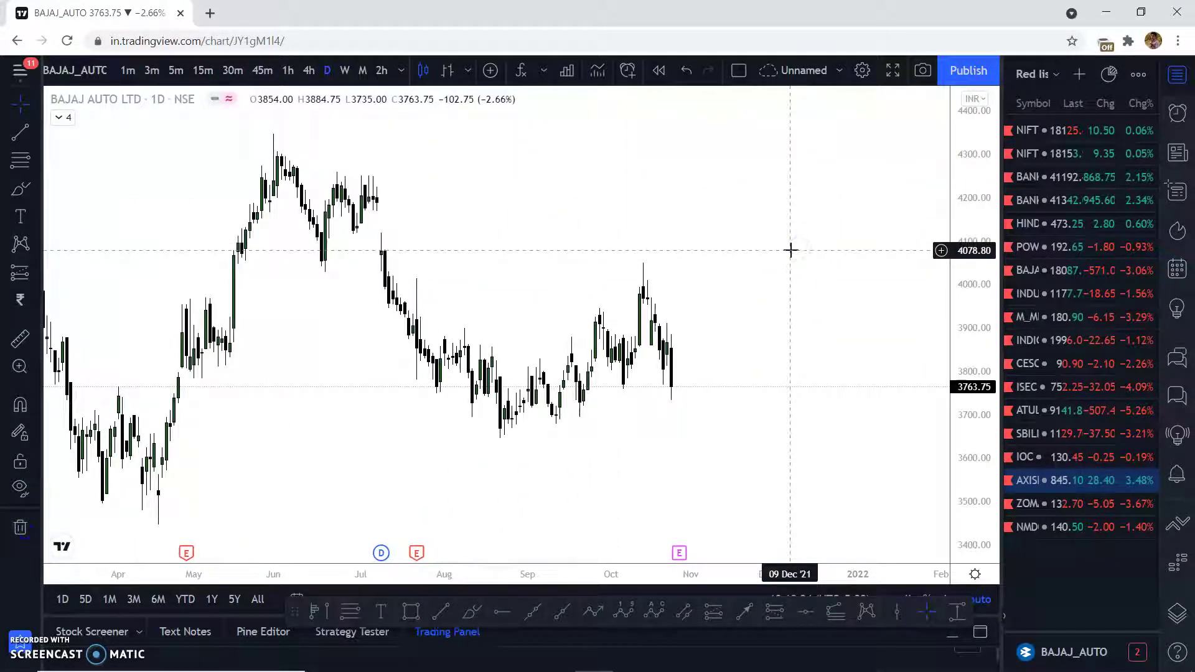
Step: Brush along the July decline and mark the lower highs through early September with short horizontal strokes
{"action": "left_click", "coordinate": [15, 191]}
{"action": "left_click_drag", "start_coordinate": [384, 190], "coordinate": [413, 307]}
{"action": "left_click_drag", "start_coordinate": [479, 346], "coordinate": [495, 344]}
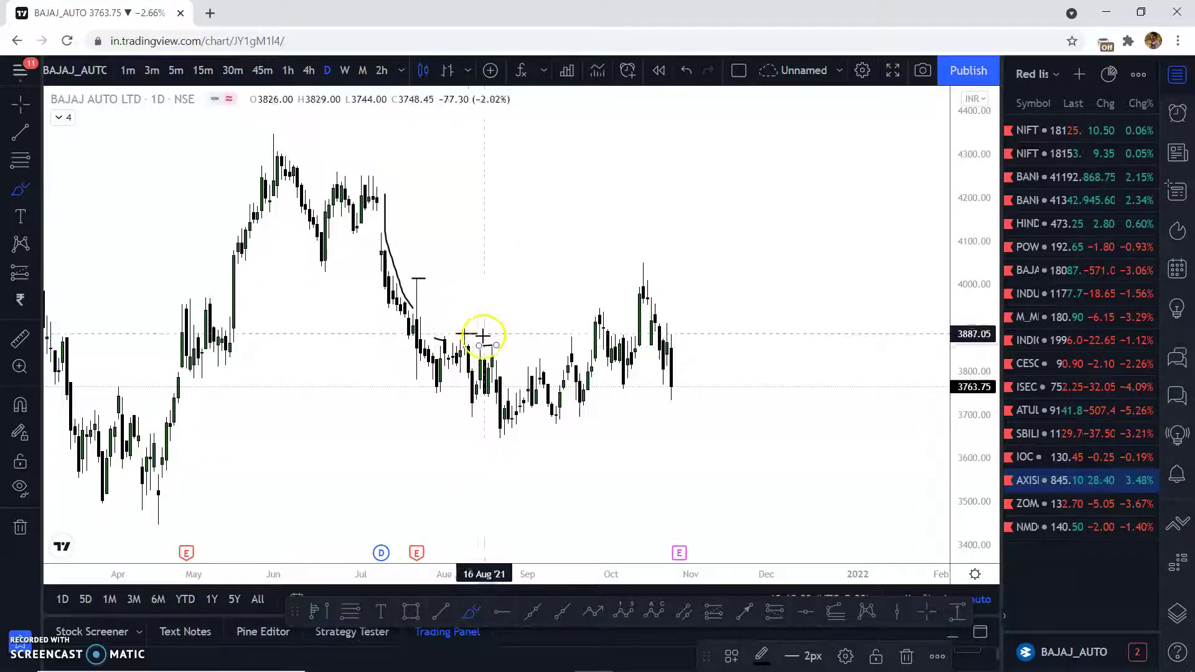
{"action": "left_click_drag", "start_coordinate": [523, 368], "coordinate": [537, 369]}
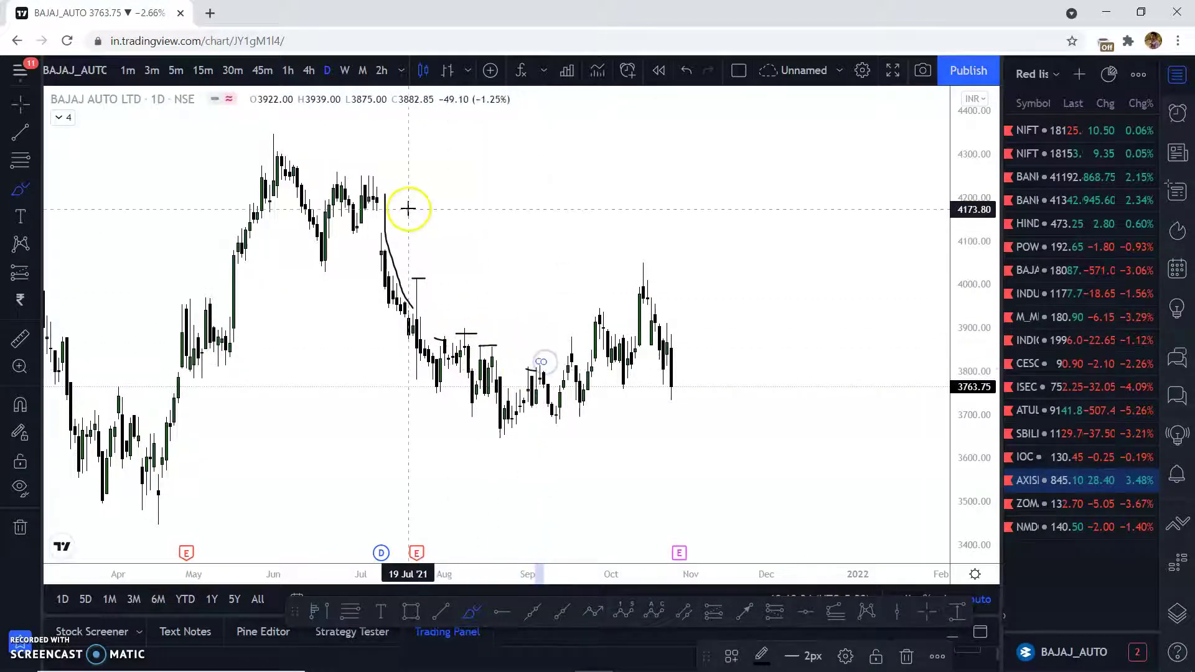
Step: Brush a smoothed price path from the July drop through the August–September base up to the October high near 4050
{"action": "mouse_move", "coordinate": [378, 203]}
{"action": "left_mouse_down"}
{"action": "mouse_move", "coordinate": [421, 343]}
{"action": "mouse_move", "coordinate": [485, 399]}
{"action": "mouse_move", "coordinate": [574, 374]}
{"action": "mouse_move", "coordinate": [656, 272]}
{"action": "left_mouse_up"}
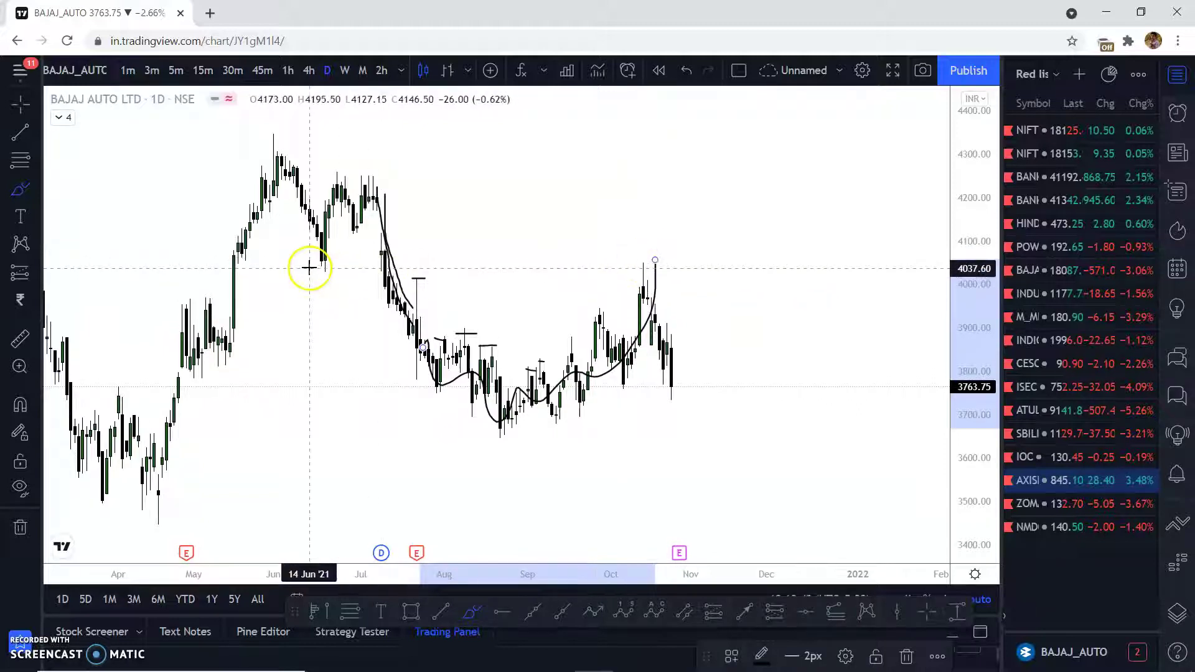
Step: Brush a loop around the late-May to July top between about 4000 and 4300, and remove all drawings from the Bajaj Auto chart
{"action": "left_click_drag", "start_coordinate": [307, 268], "coordinate": [342, 272]}
{"action": "mouse_move", "coordinate": [417, 272]}
{"action": "left_mouse_down"}
{"action": "mouse_move", "coordinate": [368, 177]}
{"action": "mouse_move", "coordinate": [249, 155]}
{"action": "mouse_move", "coordinate": [259, 288]}
{"action": "mouse_move", "coordinate": [289, 287]}
{"action": "left_mouse_up"}
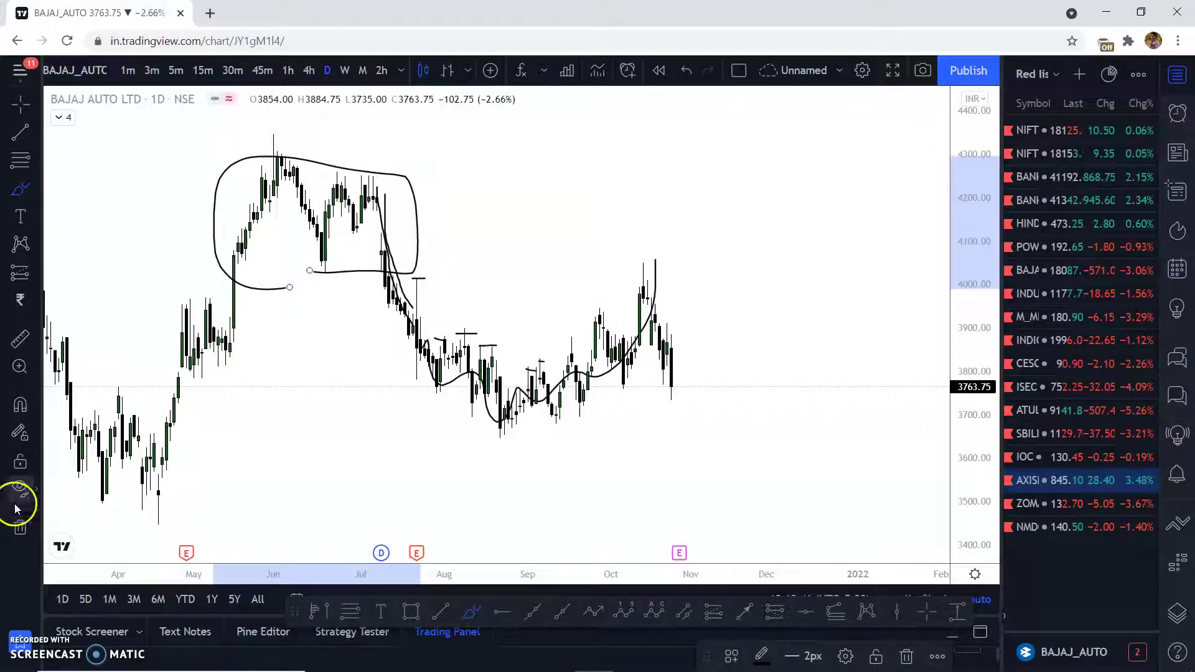
{"action": "left_click", "coordinate": [21, 527]}
Step: Mark a rectangle zone from 7 July to 17 December 2021 between about 4035 and 4116, and delete it
{"action": "left_click", "coordinate": [412, 611]}
{"action": "left_click", "coordinate": [376, 234]}
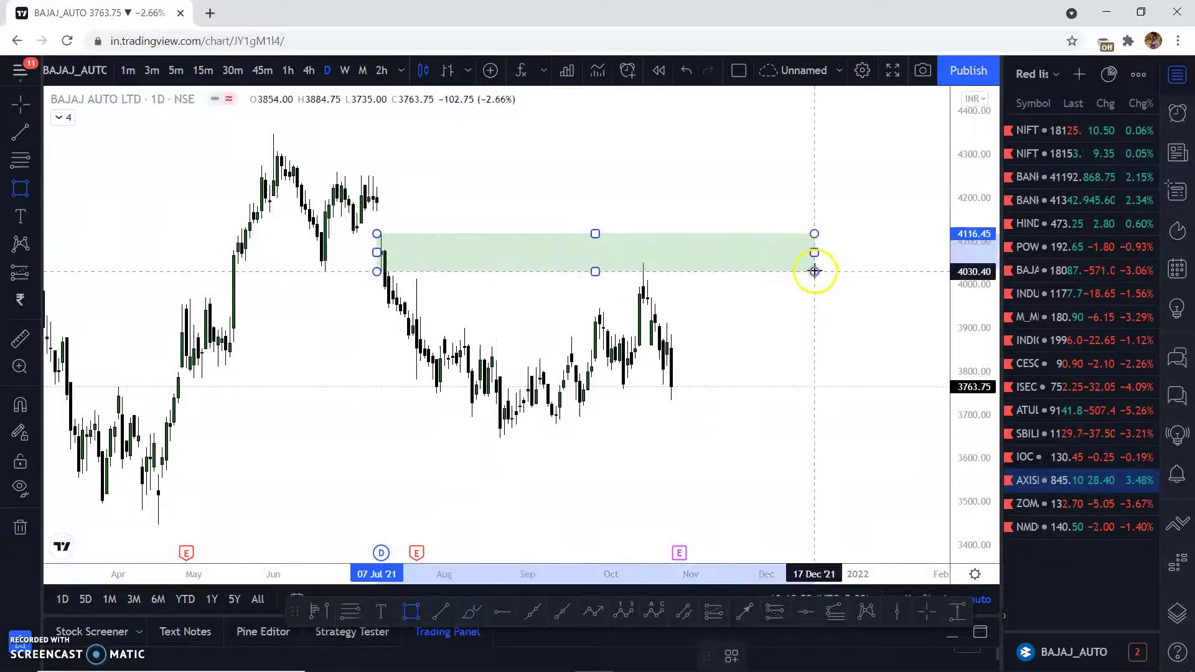
{"action": "left_click", "coordinate": [814, 267]}
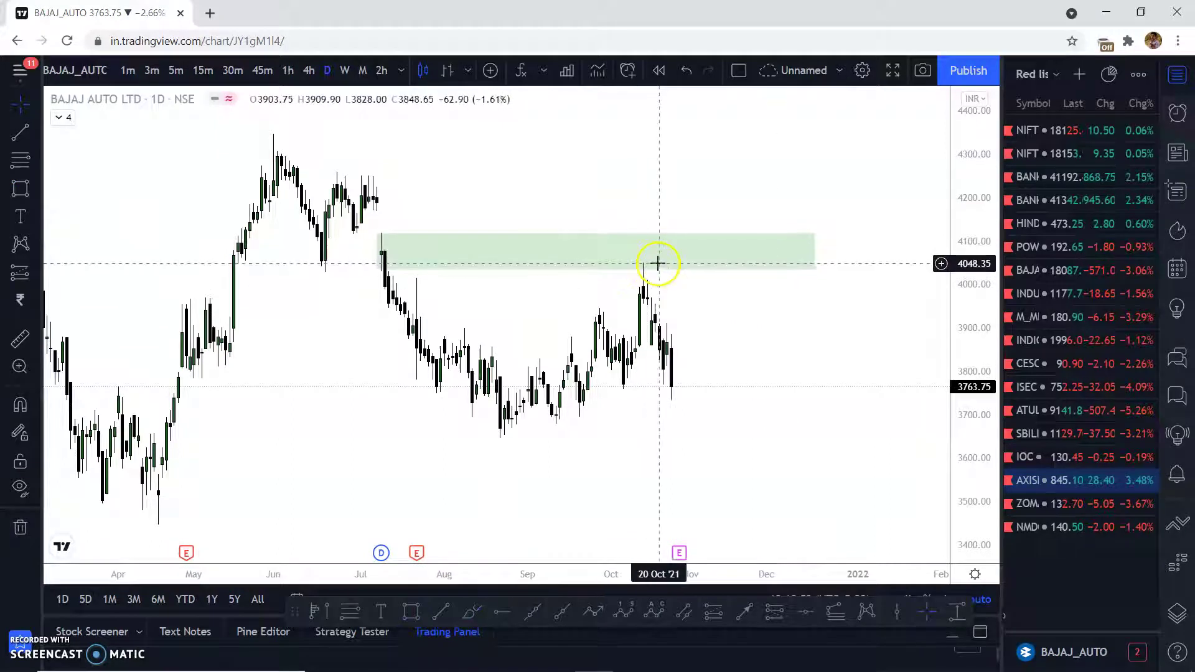
{"action": "left_click", "coordinate": [675, 231]}
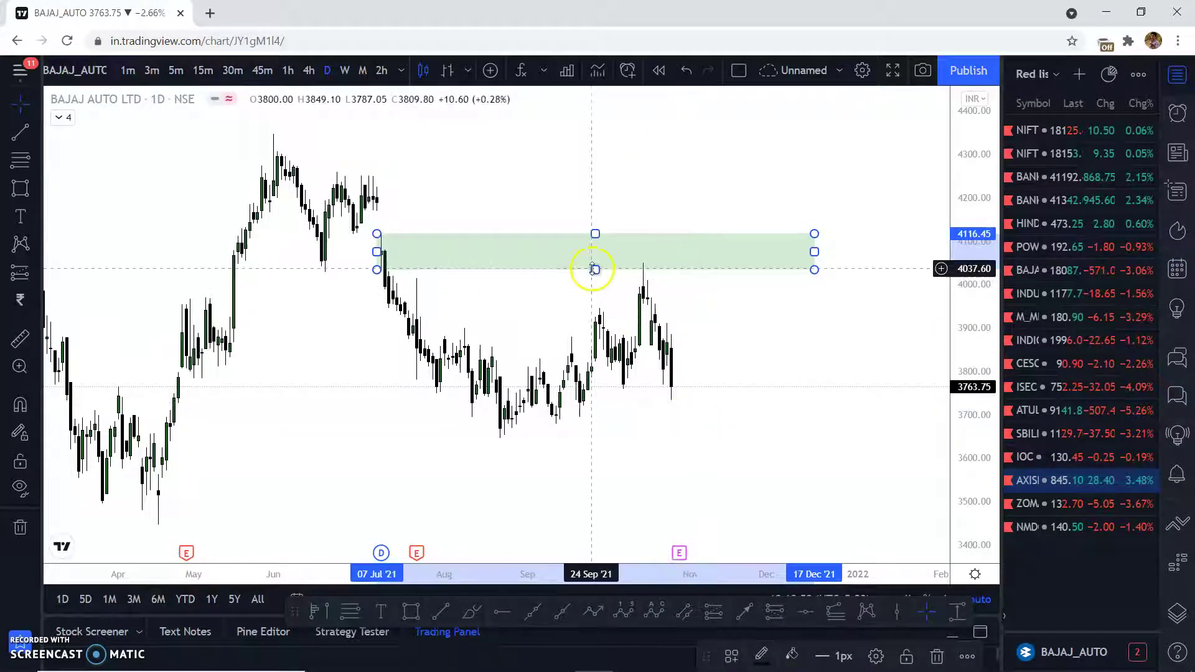
{"action": "key", "text": "Delete"}
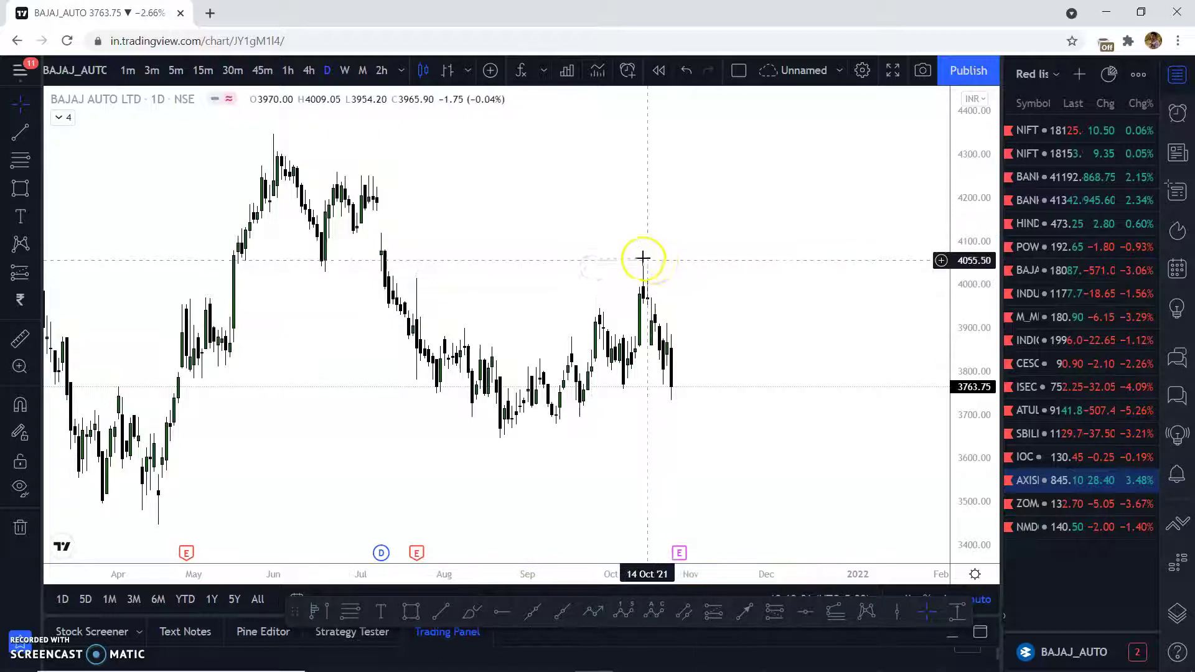
Step: Search the symbols for TATAMOTO and load the TATAMOTORS stock from NSE
{"action": "left_click", "coordinate": [81, 69]}
{"action": "type", "text": "TATAMOT"}
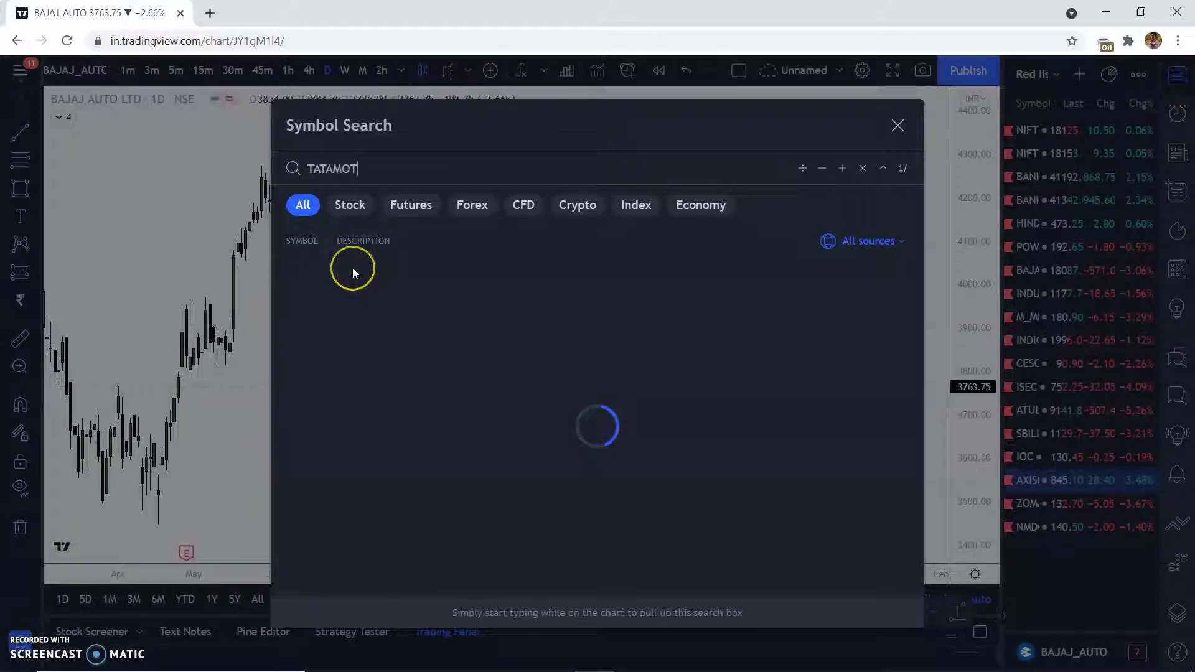
{"action": "type", "text": "O"}
{"action": "left_click", "coordinate": [354, 172]}
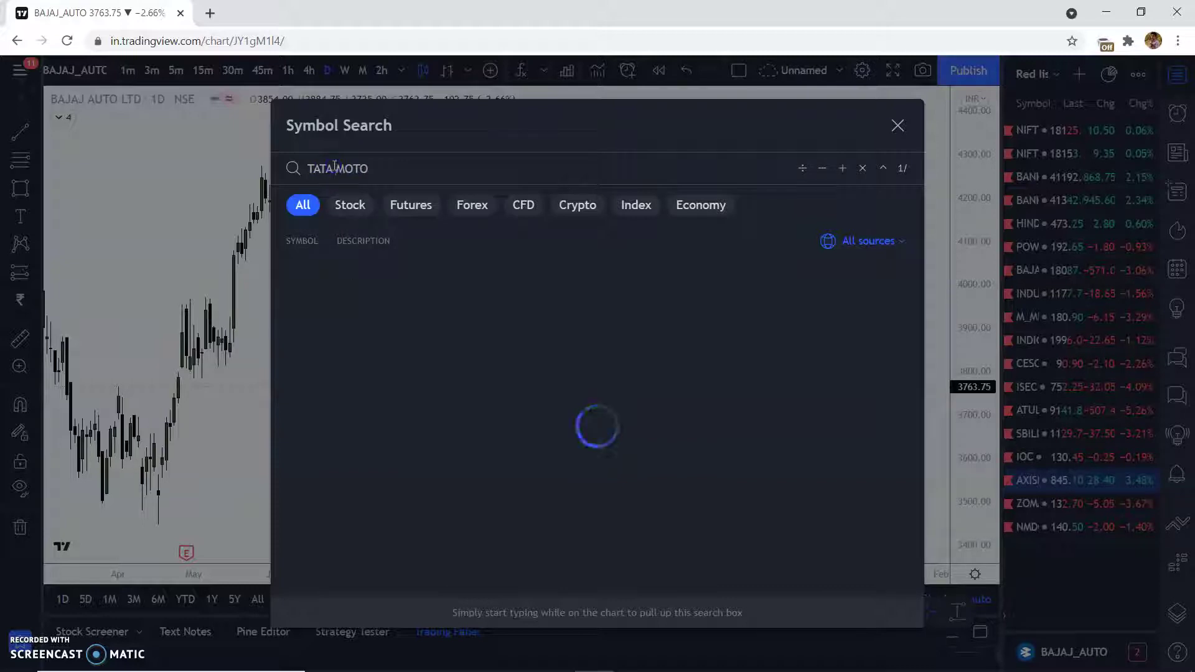
{"action": "left_click", "coordinate": [368, 269]}
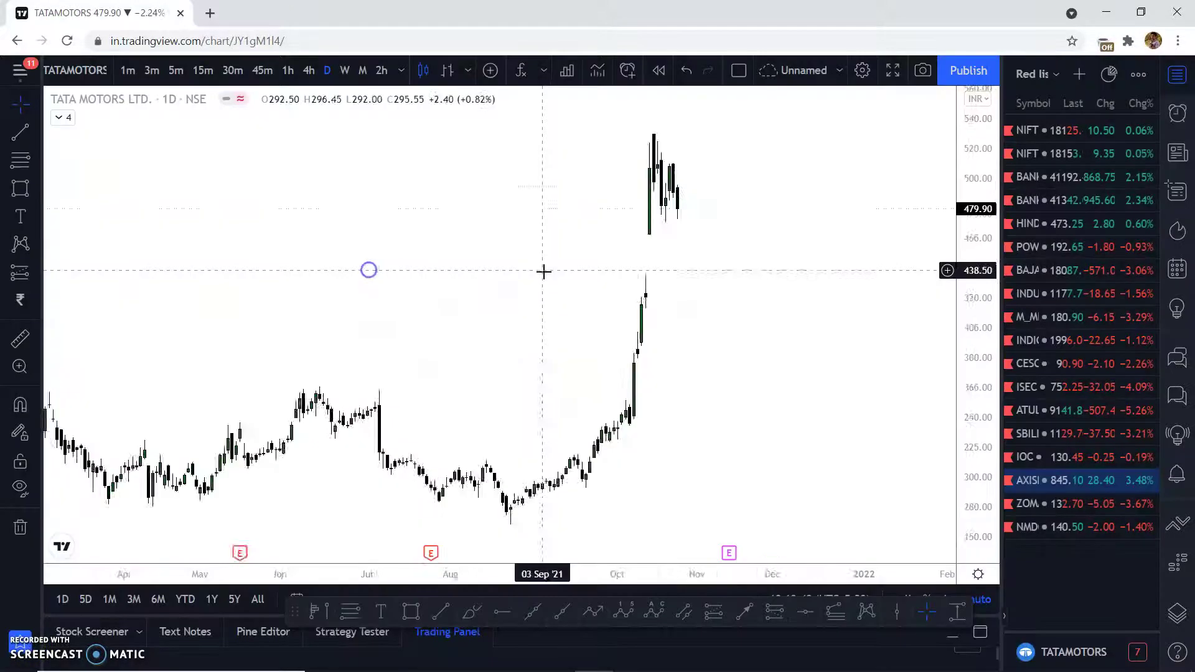
Step: Brush the Tata Motors price path from the early-July drop through the August low up to the October rally near 400
{"action": "scroll", "coordinate": [544, 272], "scroll_direction": "down", "scroll_amount": 5}
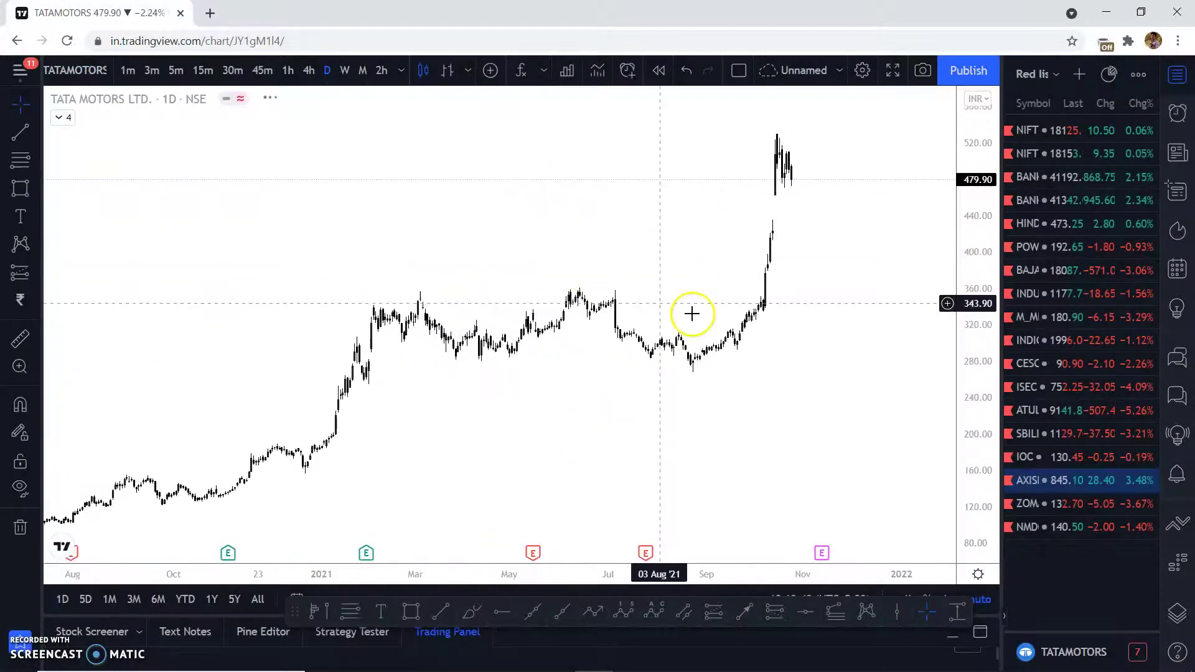
{"action": "left_click_drag", "start_coordinate": [987, 448], "coordinate": [994, 305]}
{"action": "scroll", "coordinate": [871, 302], "scroll_direction": "up", "scroll_amount": 3}
{"action": "left_click_drag", "start_coordinate": [562, 269], "coordinate": [577, 387]}
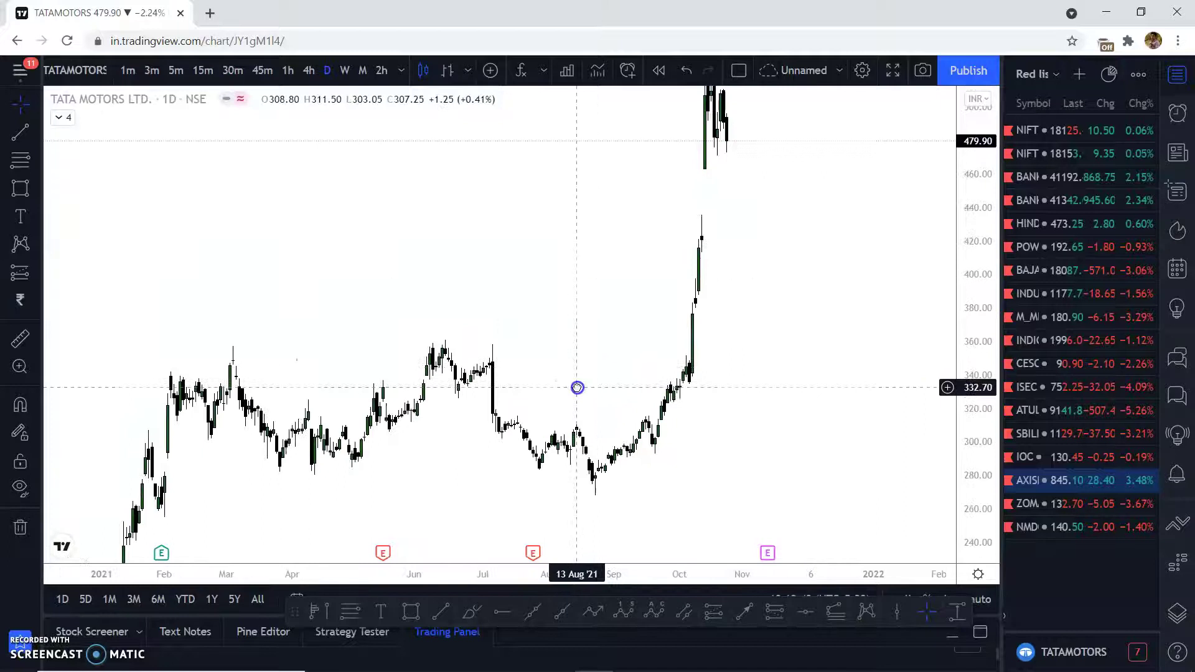
{"action": "left_click", "coordinate": [471, 612]}
{"action": "scroll", "coordinate": [516, 389], "scroll_direction": "up", "scroll_amount": 2}
{"action": "left_click_drag", "start_coordinate": [399, 338], "coordinate": [402, 418]}
{"action": "left_click", "coordinate": [403, 335]}
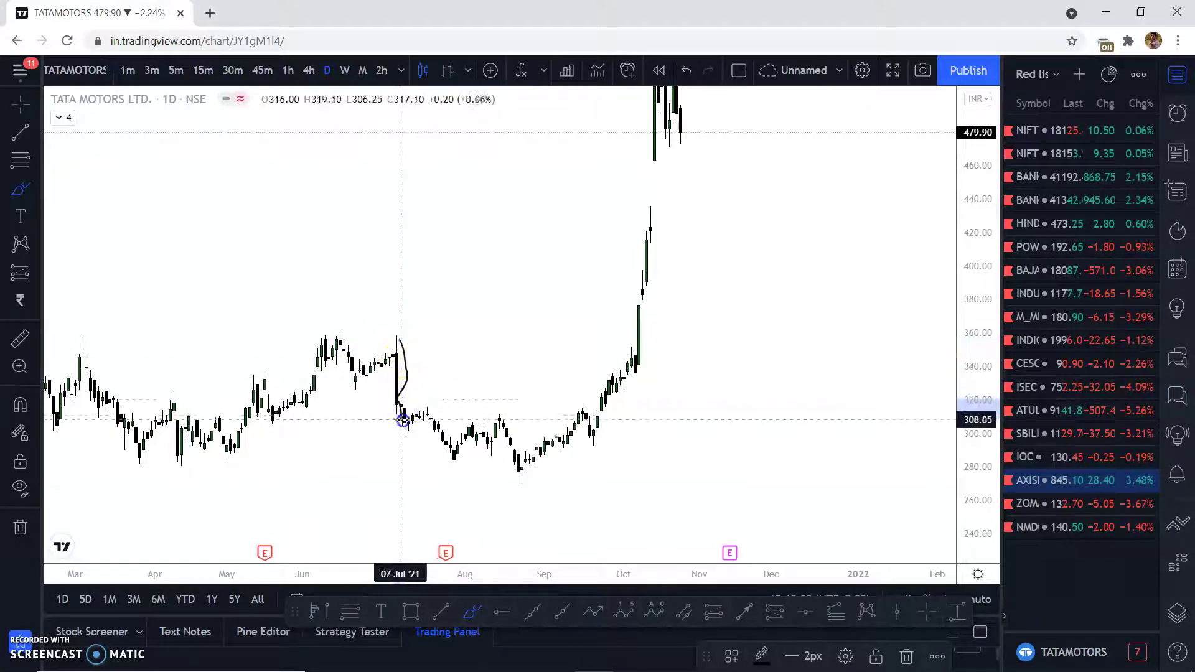
{"action": "left_click", "coordinate": [423, 409]}
{"action": "mouse_move", "coordinate": [455, 455]}
{"action": "left_mouse_down"}
{"action": "mouse_move", "coordinate": [469, 436]}
{"action": "mouse_move", "coordinate": [543, 449]}
{"action": "mouse_move", "coordinate": [630, 345]}
{"action": "mouse_move", "coordinate": [646, 262]}
{"action": "left_mouse_up"}
Step: Circle the late-January 2021 dip and draw a horizontal trend line from it at about 273, extending to November 2021
{"action": "left_click_drag", "start_coordinate": [981, 336], "coordinate": [981, 398]}
{"action": "scroll", "coordinate": [915, 396], "scroll_direction": "down", "scroll_amount": 5}
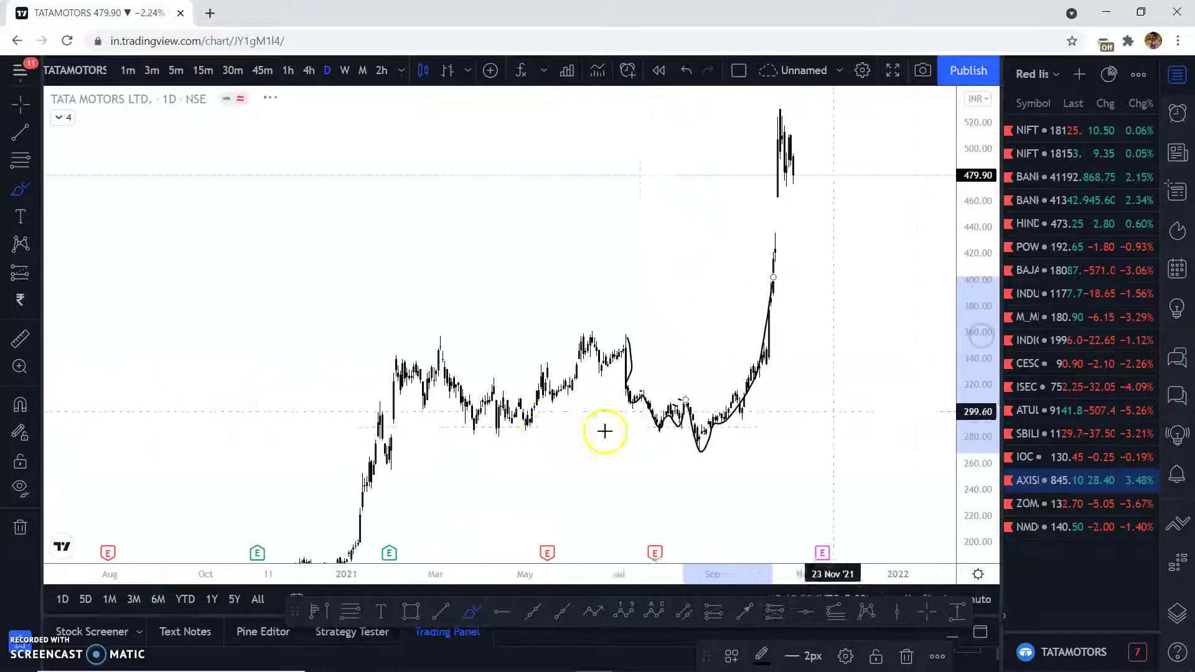
{"action": "mouse_move", "coordinate": [389, 428]}
{"action": "left_mouse_down"}
{"action": "mouse_move", "coordinate": [381, 420]}
{"action": "mouse_move", "coordinate": [400, 481]}
{"action": "mouse_move", "coordinate": [386, 429]}
{"action": "left_mouse_up"}
{"action": "left_click", "coordinate": [21, 132]}
{"action": "left_click", "coordinate": [384, 444]}
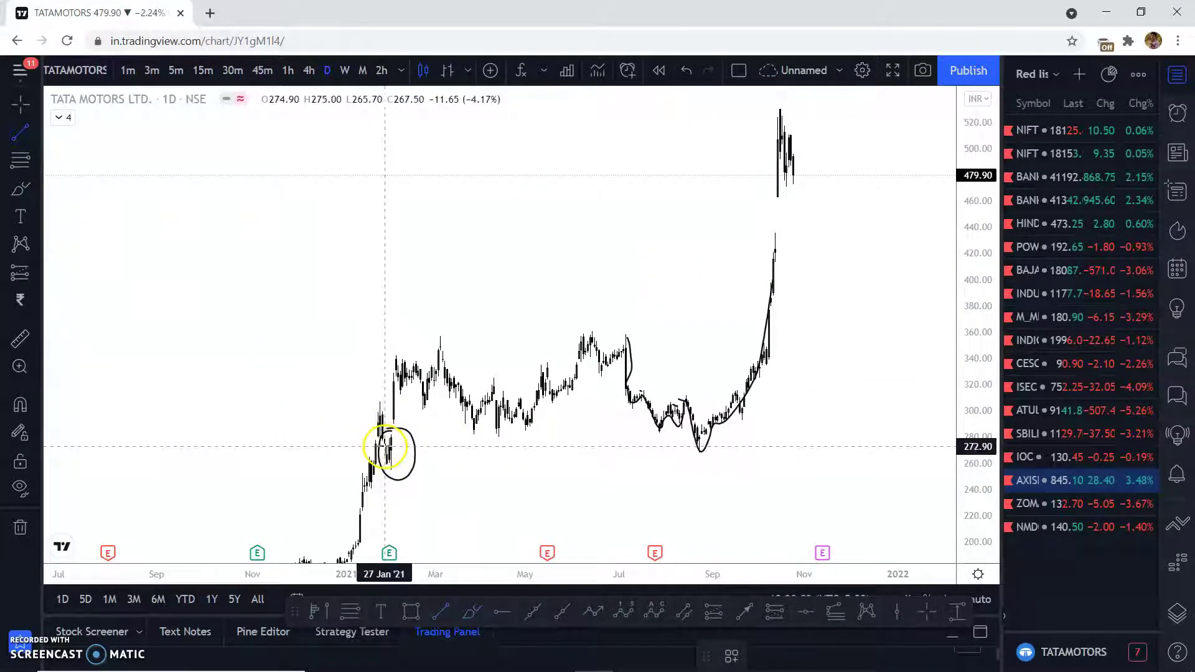
{"action": "left_click", "coordinate": [822, 446]}
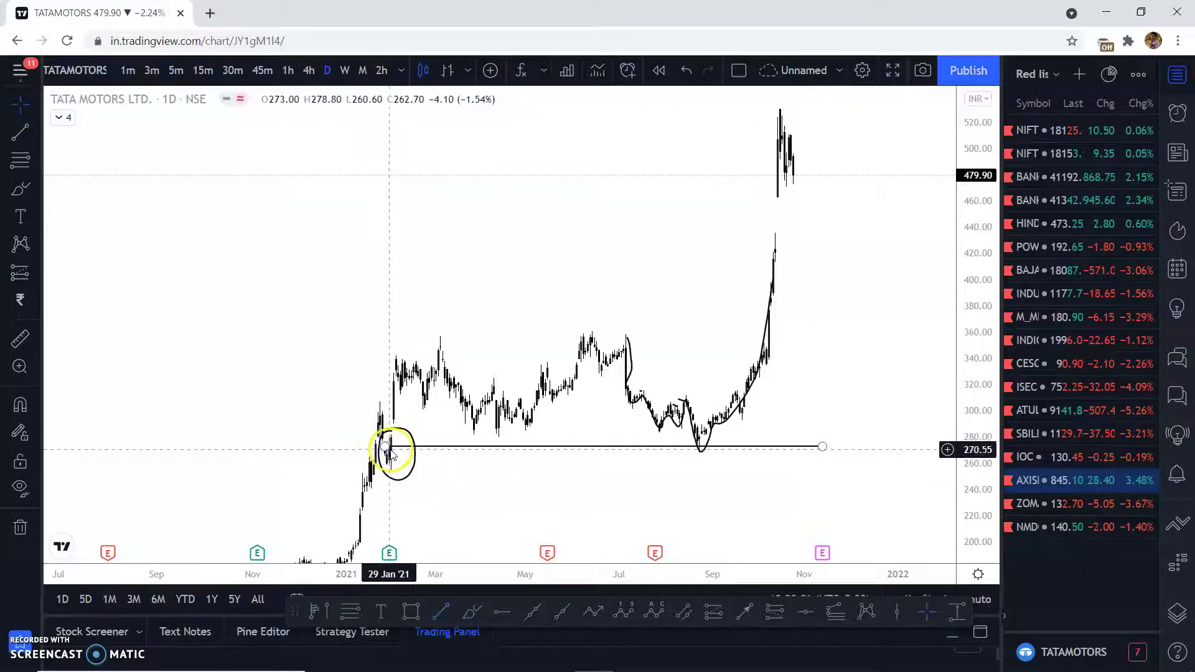
{"action": "scroll", "coordinate": [809, 474], "scroll_direction": "up", "scroll_amount": 3}
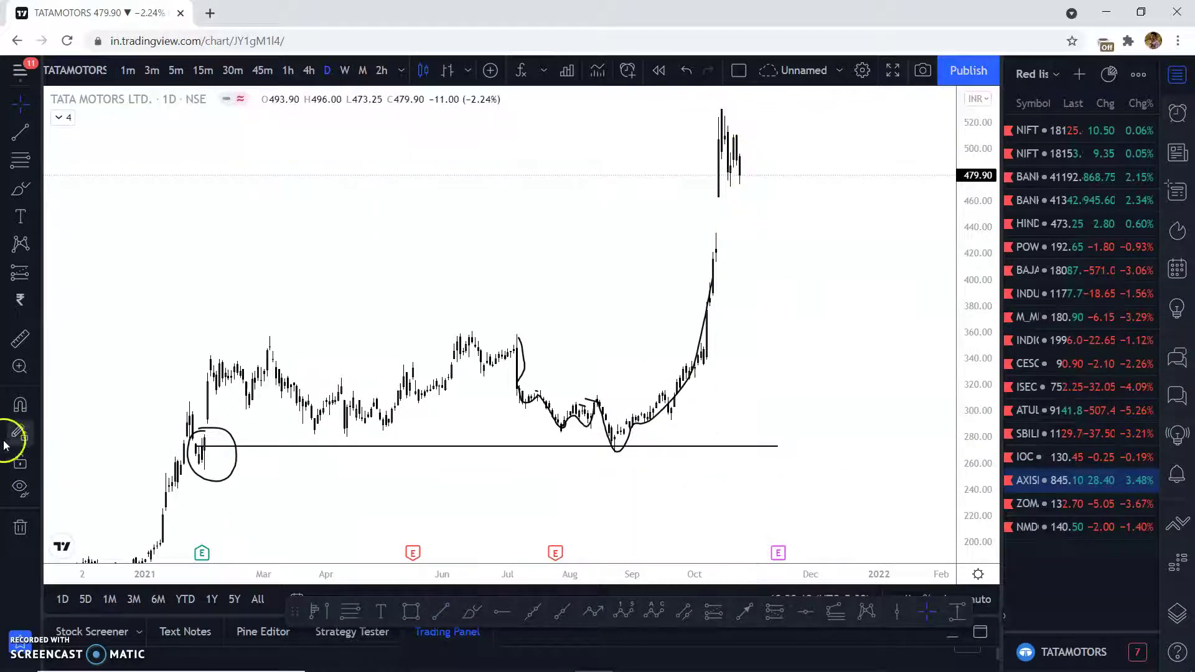
Step: Clear the drawings and brush a schematic stepped decline, circled base and arrow-tipped rally above the March–May candles, looping the initial drop
{"action": "left_click", "coordinate": [20, 530]}
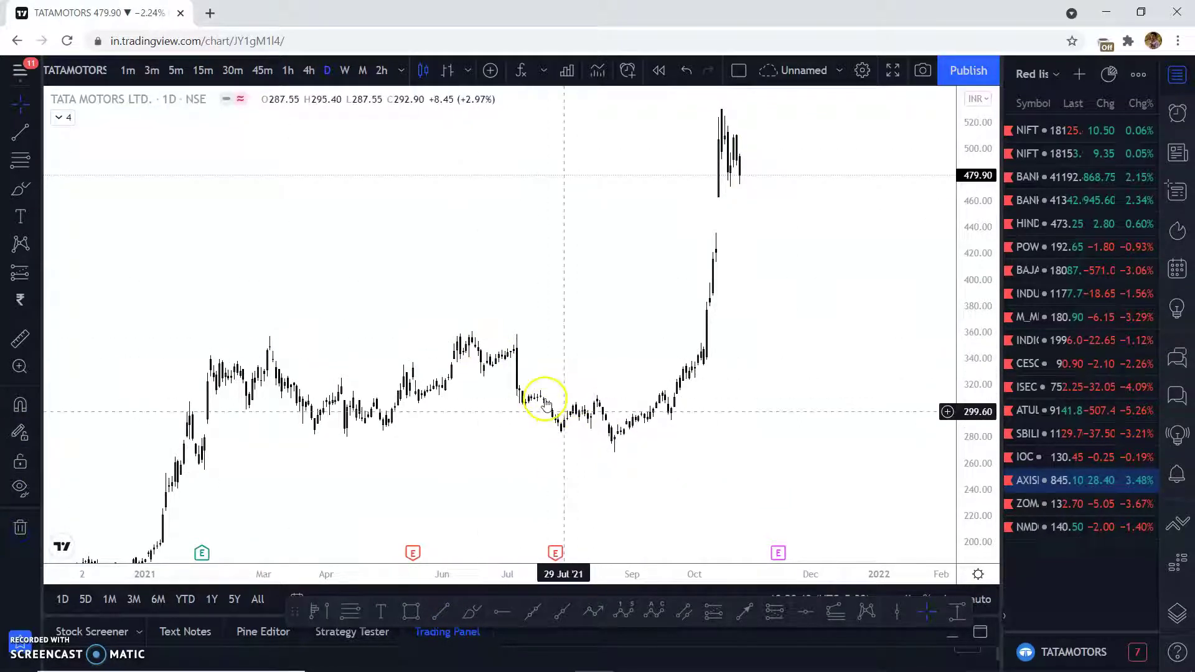
{"action": "scroll", "coordinate": [527, 377], "scroll_direction": "up", "scroll_amount": 3}
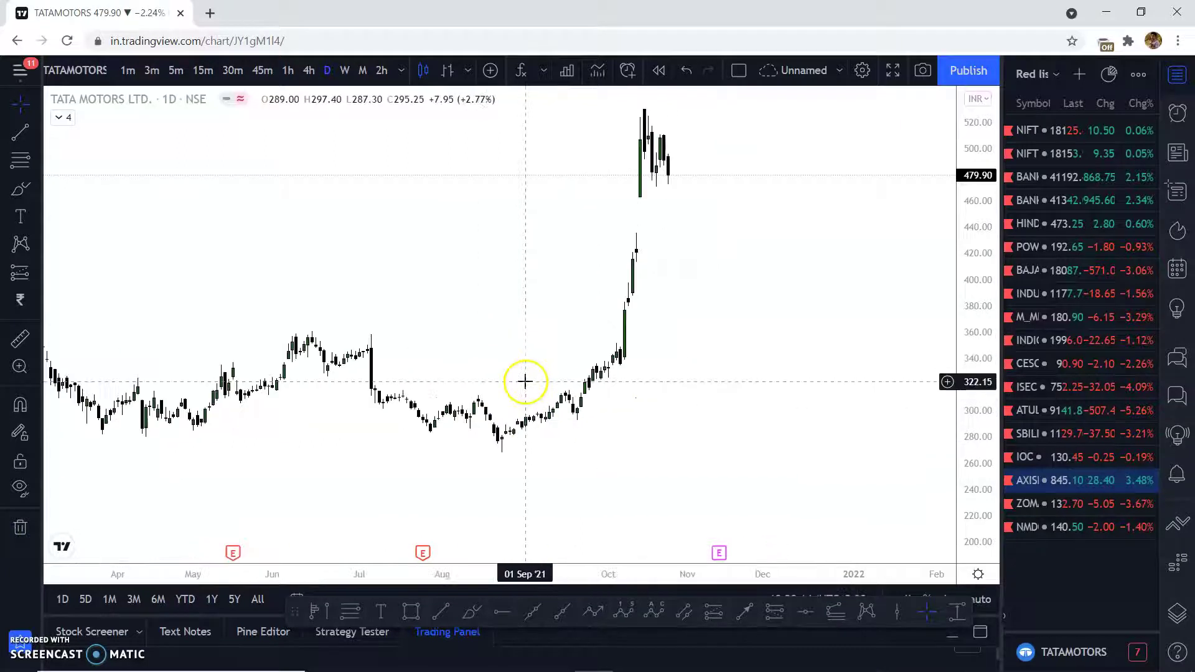
{"action": "left_click_drag", "start_coordinate": [250, 341], "coordinate": [614, 301]}
{"action": "scroll", "coordinate": [614, 301], "scroll_direction": "up", "scroll_amount": 3}
{"action": "left_click_drag", "start_coordinate": [968, 368], "coordinate": [947, 149]}
{"action": "left_click_drag", "start_coordinate": [311, 336], "coordinate": [446, 279]}
{"action": "left_click", "coordinate": [20, 188]}
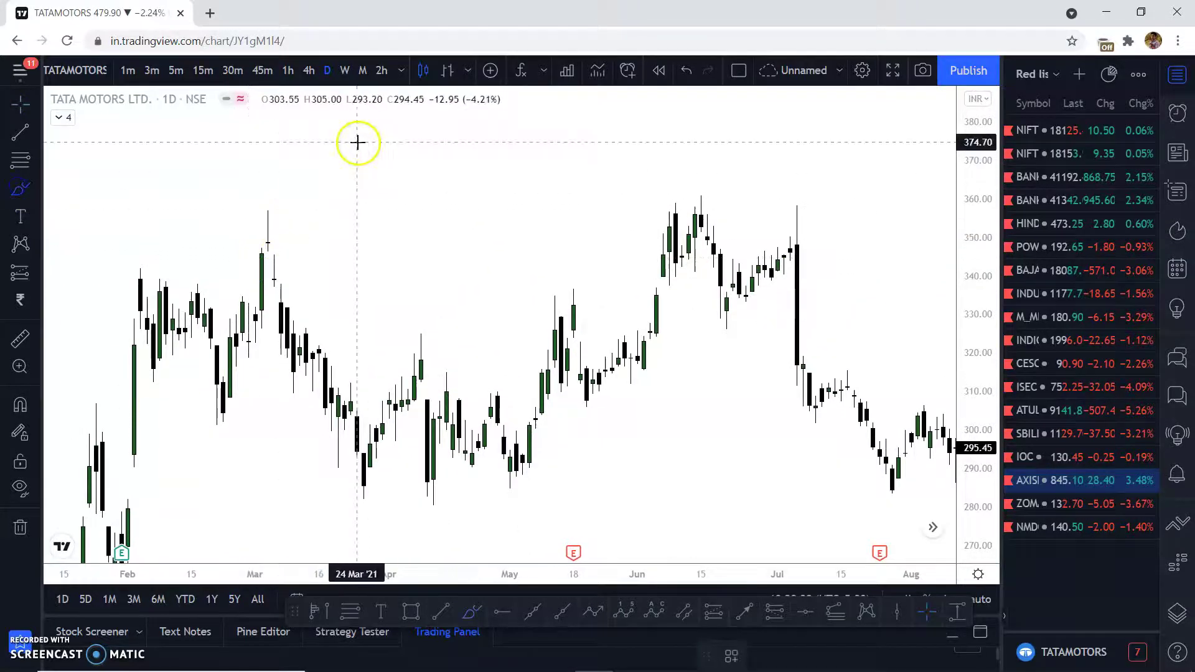
{"action": "left_click_drag", "start_coordinate": [347, 131], "coordinate": [361, 191]}
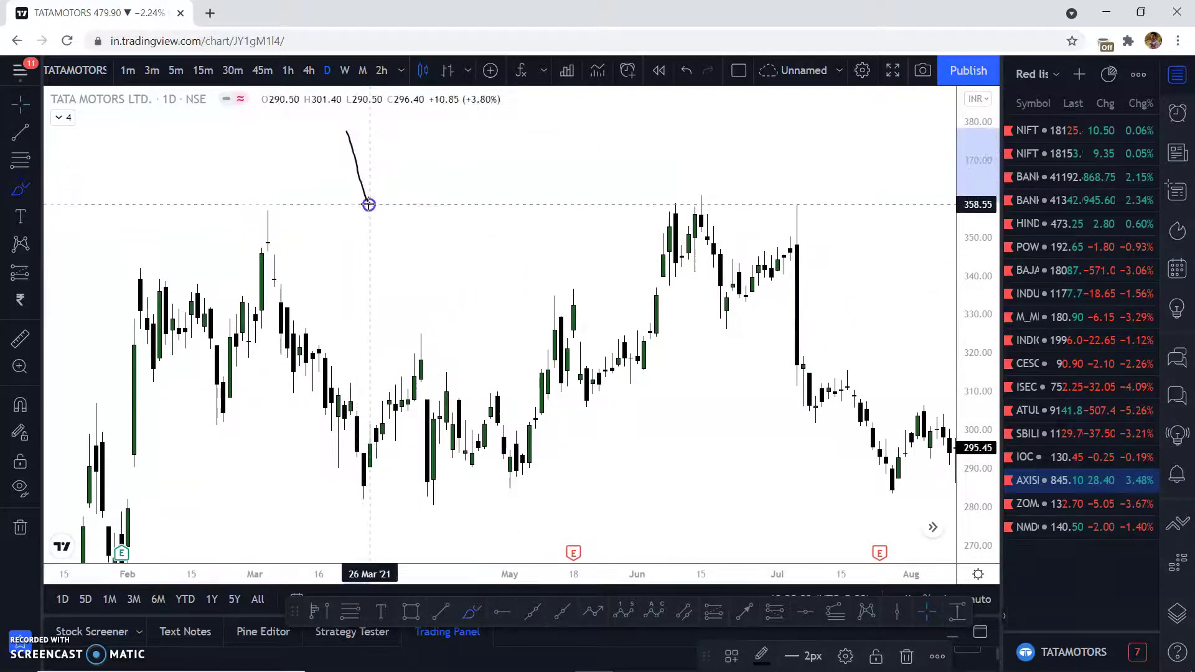
{"action": "mouse_move", "coordinate": [411, 230]}
{"action": "left_mouse_down"}
{"action": "mouse_move", "coordinate": [430, 283]}
{"action": "mouse_move", "coordinate": [459, 273]}
{"action": "mouse_move", "coordinate": [474, 305]}
{"action": "mouse_move", "coordinate": [498, 304]}
{"action": "mouse_move", "coordinate": [552, 255]}
{"action": "mouse_move", "coordinate": [609, 102]}
{"action": "left_mouse_up"}
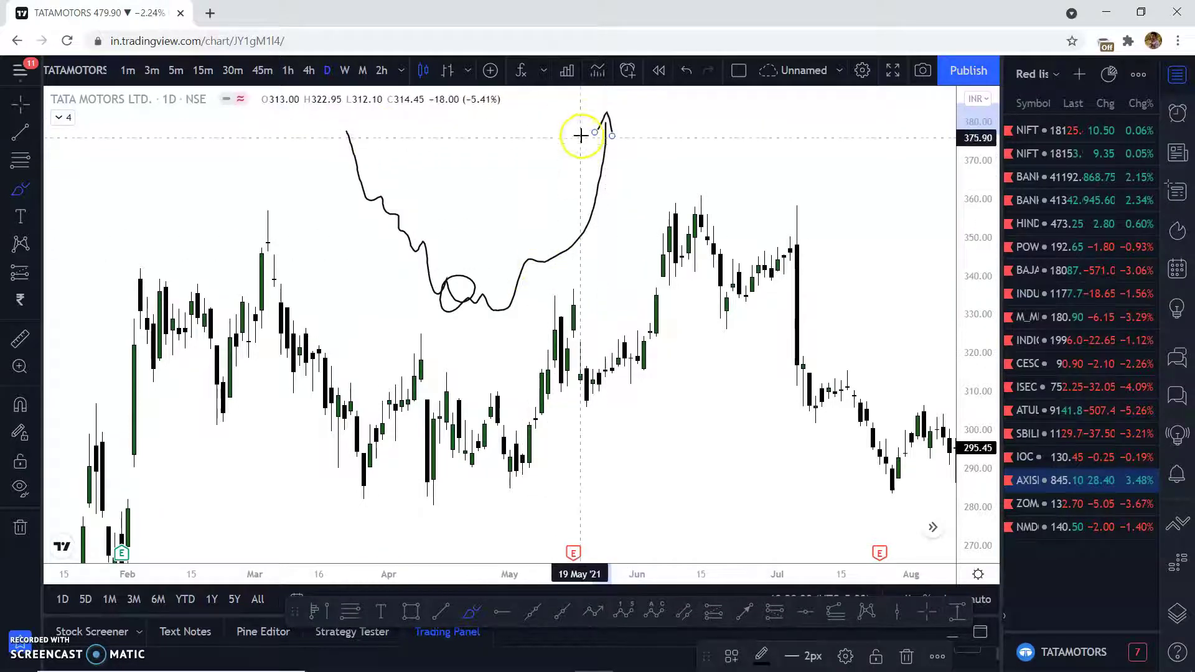
{"action": "left_click_drag", "start_coordinate": [347, 130], "coordinate": [384, 159]}
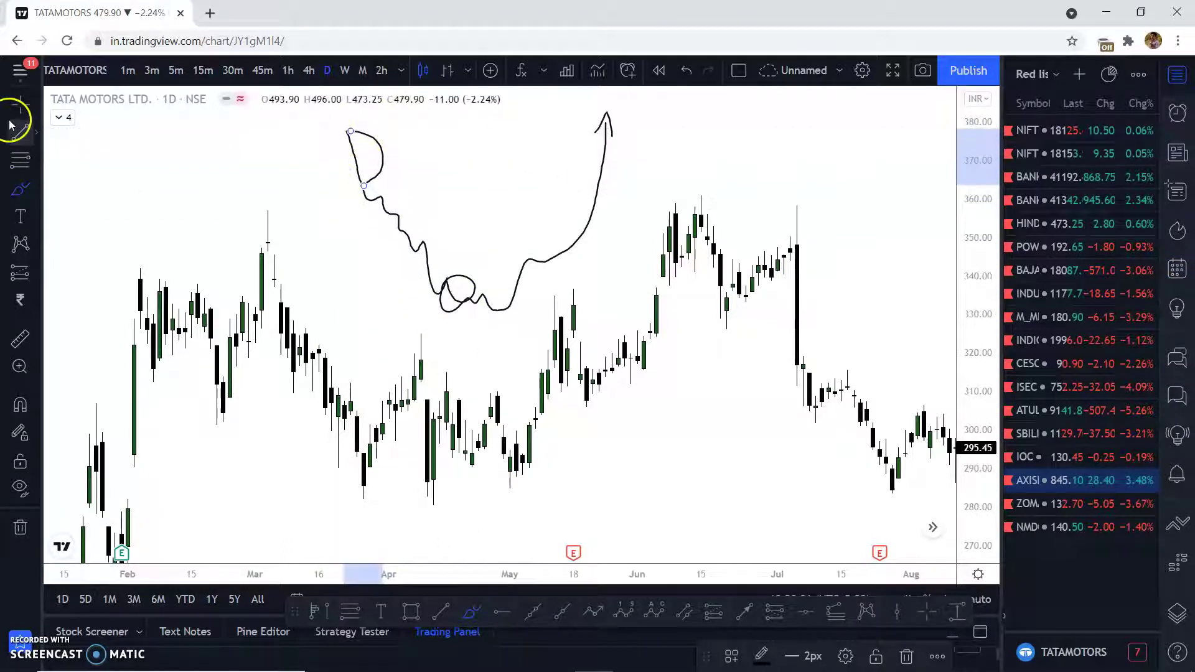
Step: Clear the schematic and brush a sideways series of swings resting on a flat support line near 429 in empty chart space
{"action": "left_click", "coordinate": [11, 538]}
{"action": "left_click", "coordinate": [21, 108]}
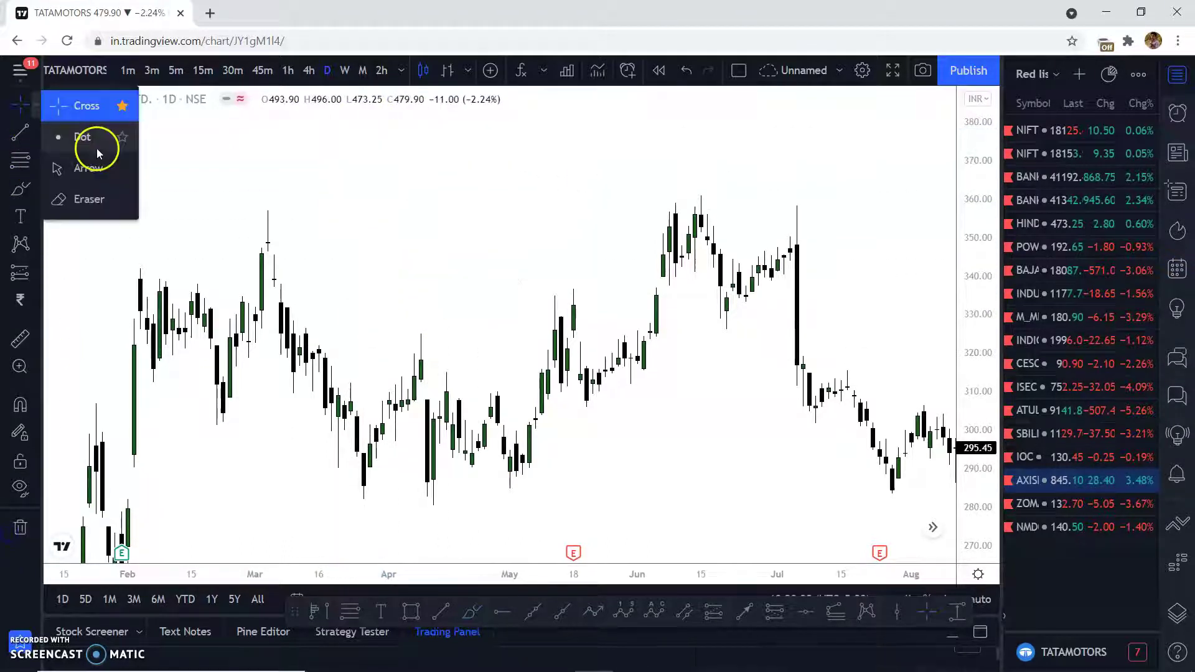
{"action": "left_click_drag", "start_coordinate": [393, 212], "coordinate": [397, 307]}
{"action": "left_click_drag", "start_coordinate": [356, 181], "coordinate": [437, 560]}
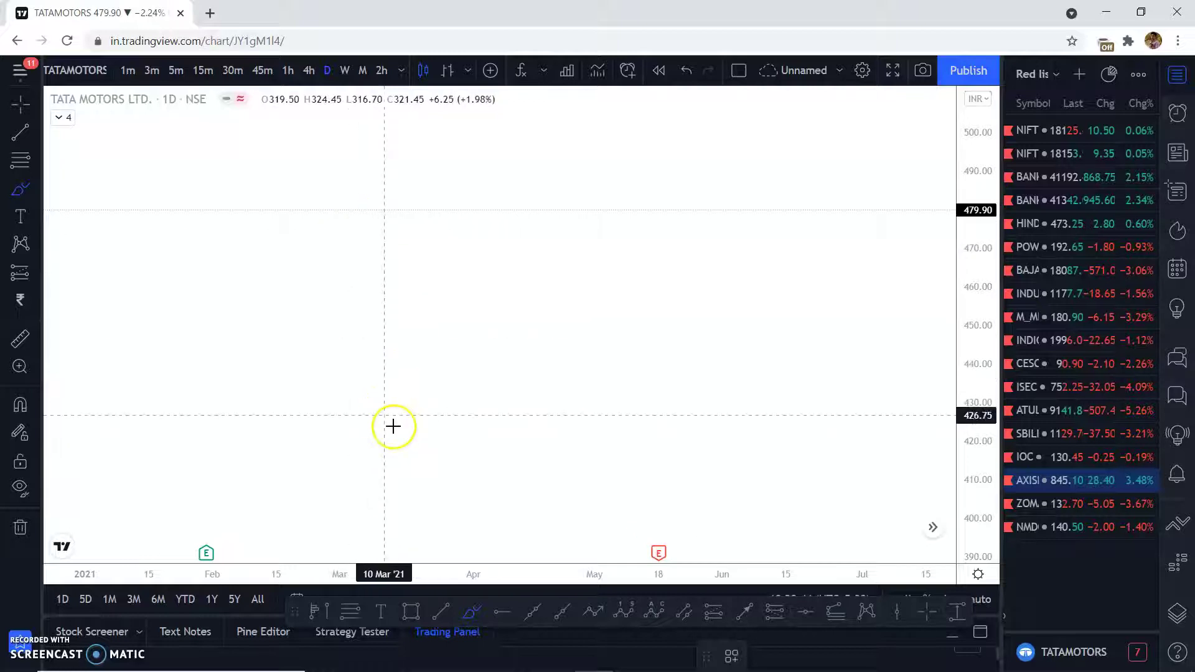
{"action": "left_click_drag", "start_coordinate": [392, 344], "coordinate": [449, 401]}
{"action": "left_click_drag", "start_coordinate": [377, 406], "coordinate": [582, 407]}
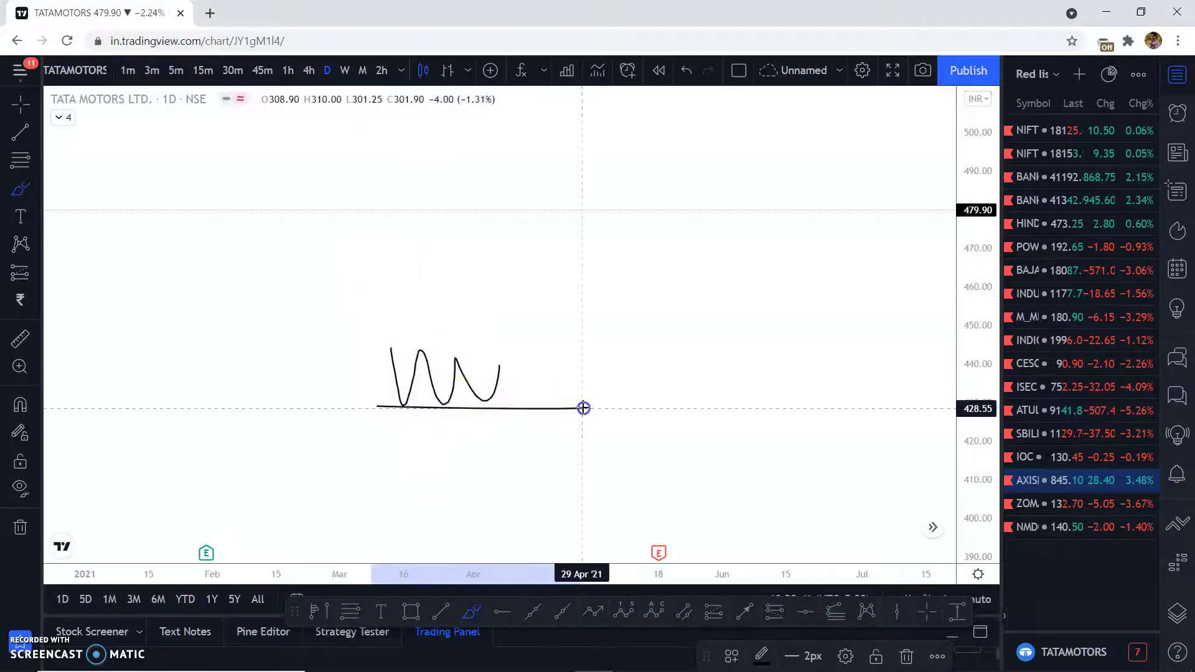
Step: Complete the sketch with a dip below support to about 418, a stepped decline into the base and an arrow-tipped rally to about 500
{"action": "left_click_drag", "start_coordinate": [507, 366], "coordinate": [534, 455]}
{"action": "left_click_drag", "start_coordinate": [545, 383], "coordinate": [545, 384]}
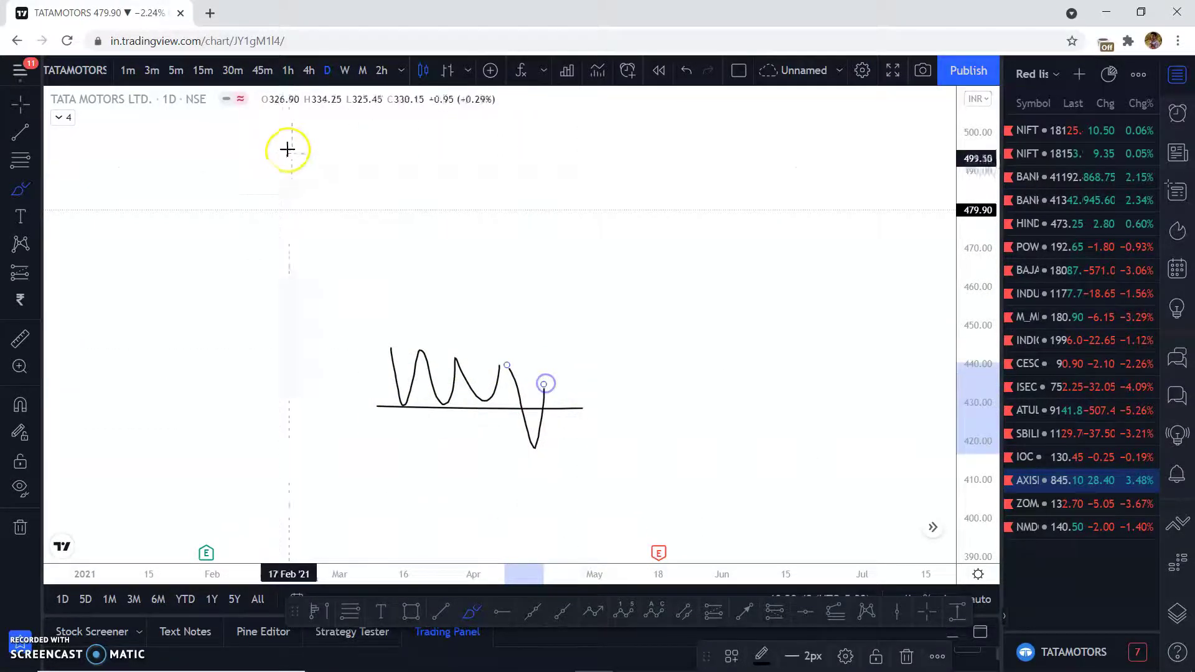
{"action": "left_click_drag", "start_coordinate": [328, 283], "coordinate": [388, 361]}
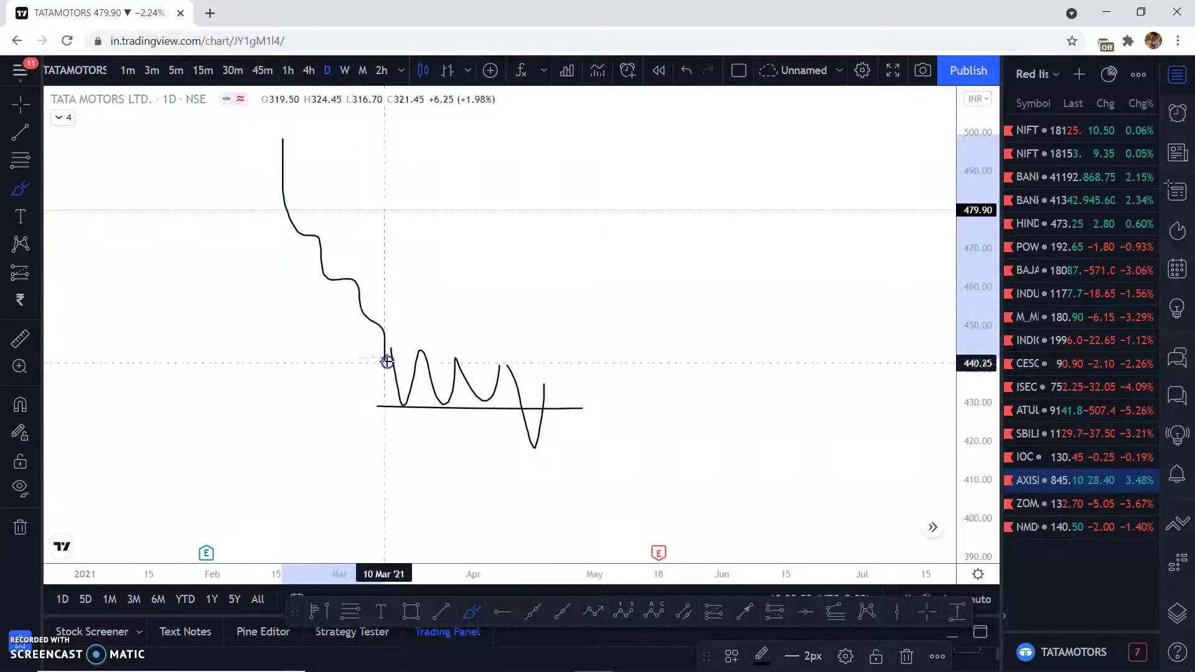
{"action": "mouse_move", "coordinate": [543, 396]}
{"action": "left_mouse_down"}
{"action": "mouse_move", "coordinate": [592, 372]}
{"action": "mouse_move", "coordinate": [664, 278]}
{"action": "mouse_move", "coordinate": [721, 135]}
{"action": "left_mouse_up"}
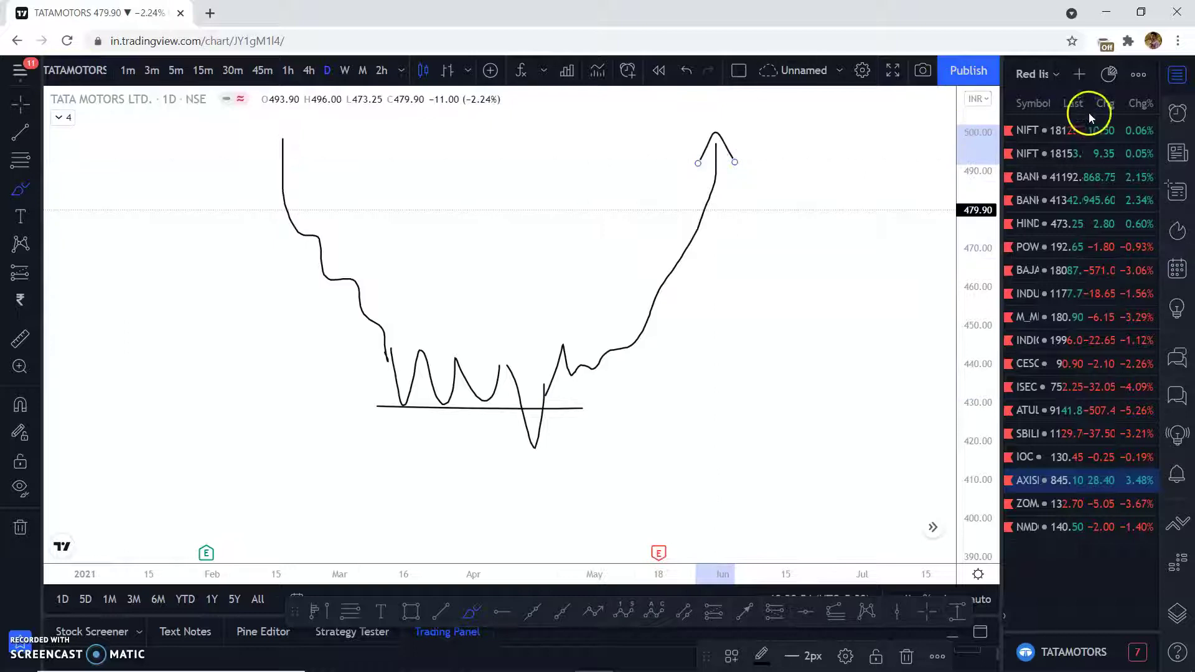
Step: Switch to the Forex watchlist and load the EURUSD daily chart at its latest candles
{"action": "left_click", "coordinate": [1033, 73]}
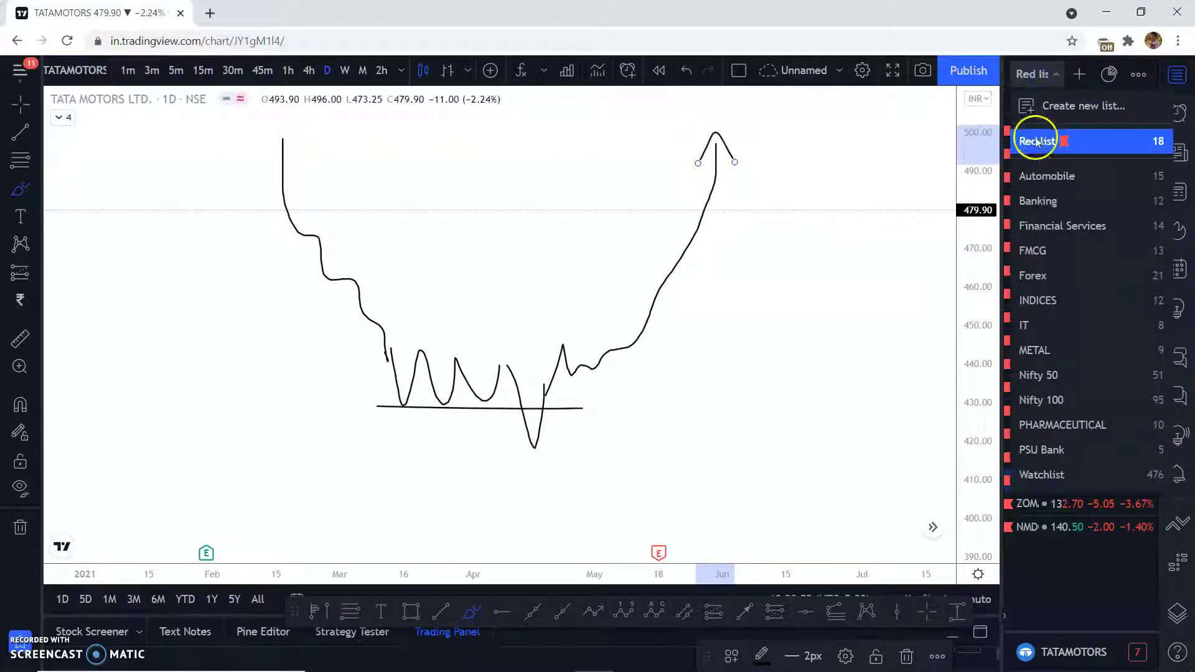
{"action": "left_click", "coordinate": [1033, 275]}
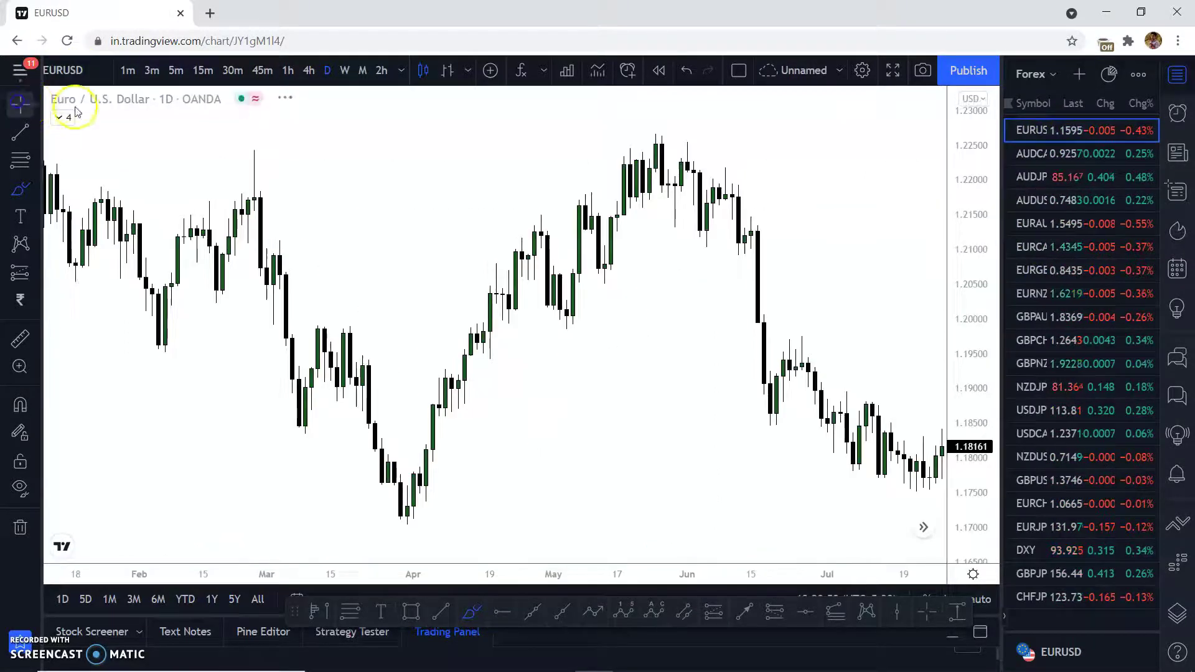
{"action": "scroll", "coordinate": [576, 380], "scroll_direction": "down", "scroll_amount": 6}
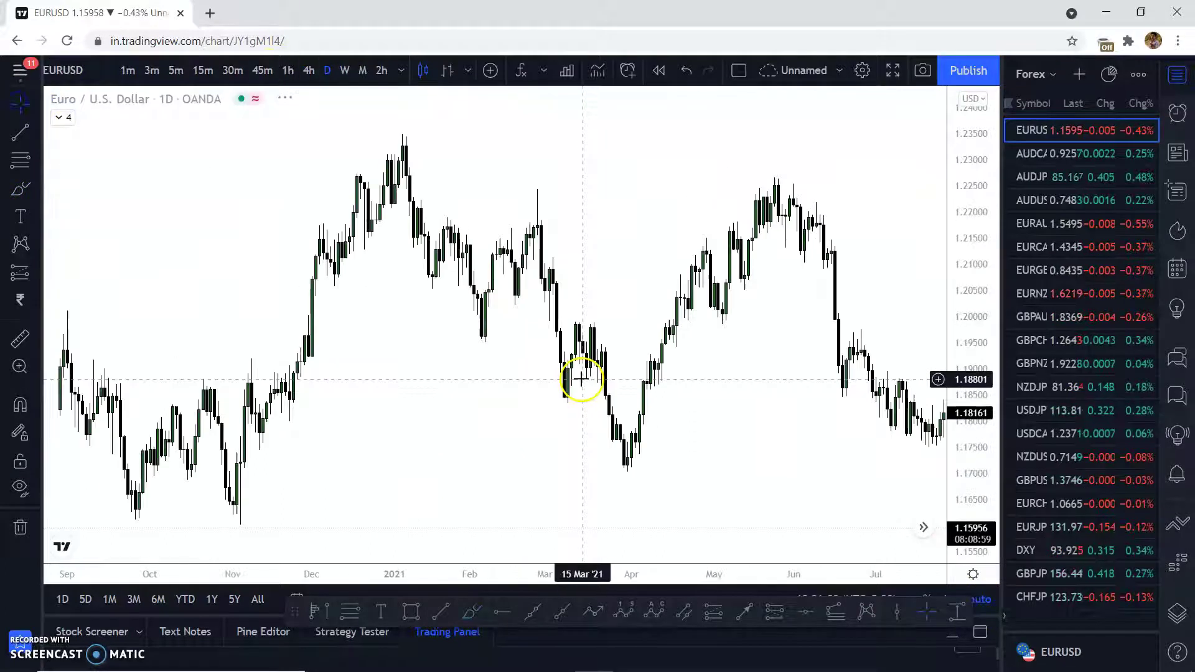
{"action": "left_click_drag", "start_coordinate": [767, 293], "coordinate": [496, 301]}
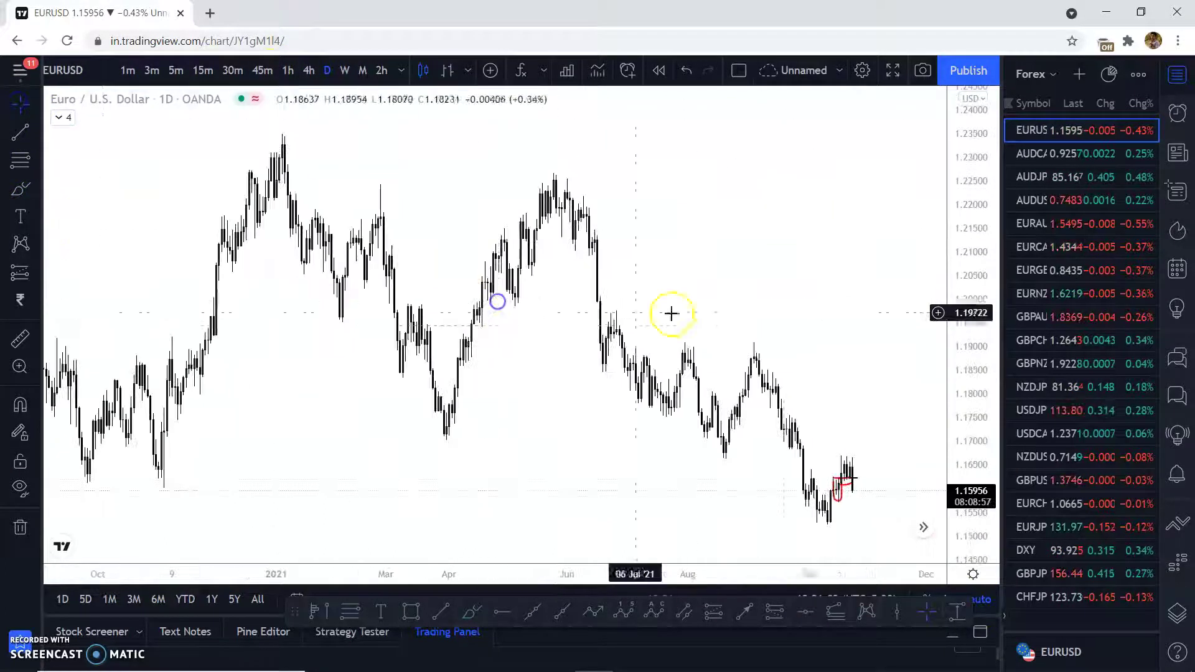
{"action": "scroll", "coordinate": [864, 358], "scroll_direction": "up", "scroll_amount": 6}
Step: Remove all existing drawings from the EURUSD daily chart
{"action": "left_click", "coordinate": [23, 521]}
{"action": "left_click_drag", "start_coordinate": [971, 454], "coordinate": [971, 261]}
{"action": "left_click_drag", "start_coordinate": [750, 417], "coordinate": [755, 182]}
{"action": "left_click_drag", "start_coordinate": [802, 374], "coordinate": [786, 241]}
{"action": "scroll", "coordinate": [784, 305], "scroll_direction": "up", "scroll_amount": 5}
{"action": "left_click_drag", "start_coordinate": [694, 310], "coordinate": [678, 382]}
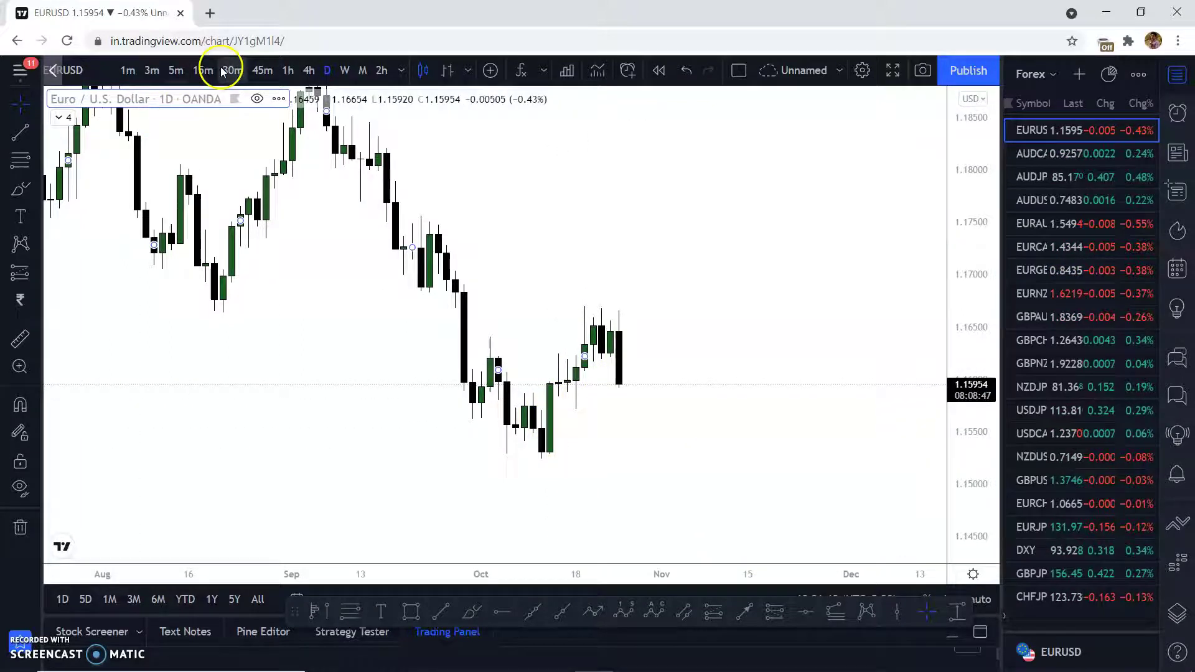
Step: Switch the EURUSD chart to the 1-hour interval with automatic price scaling
{"action": "left_click", "coordinate": [288, 69]}
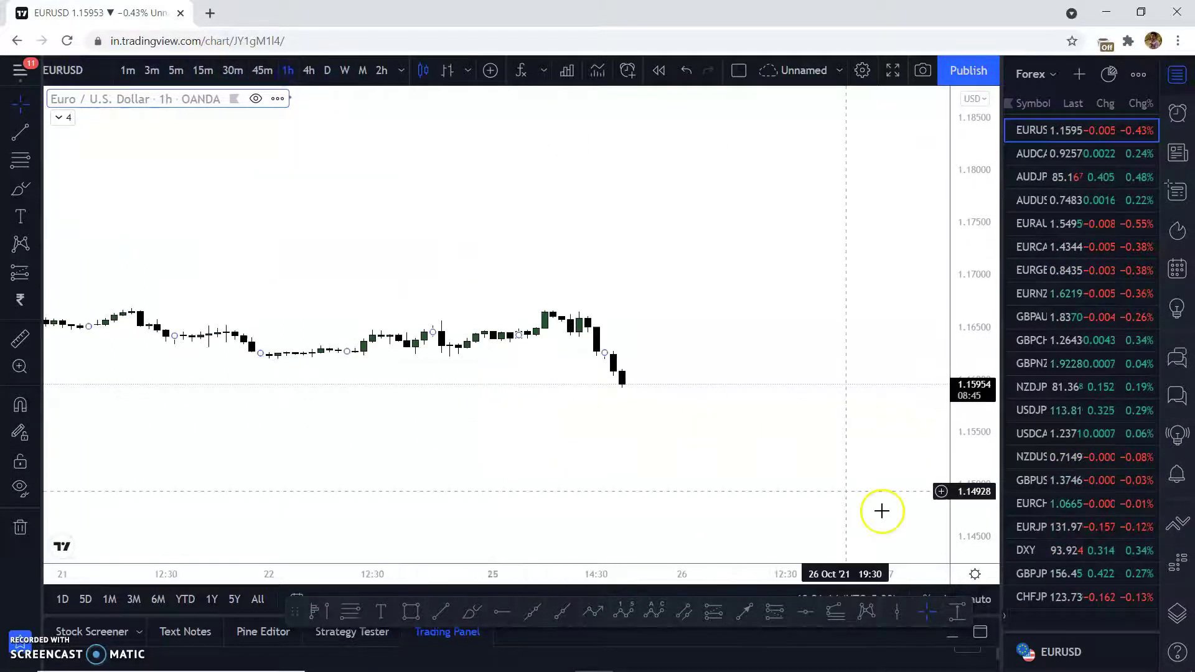
{"action": "left_click", "coordinate": [983, 600]}
{"action": "scroll", "coordinate": [675, 481], "scroll_direction": "down", "scroll_amount": 6}
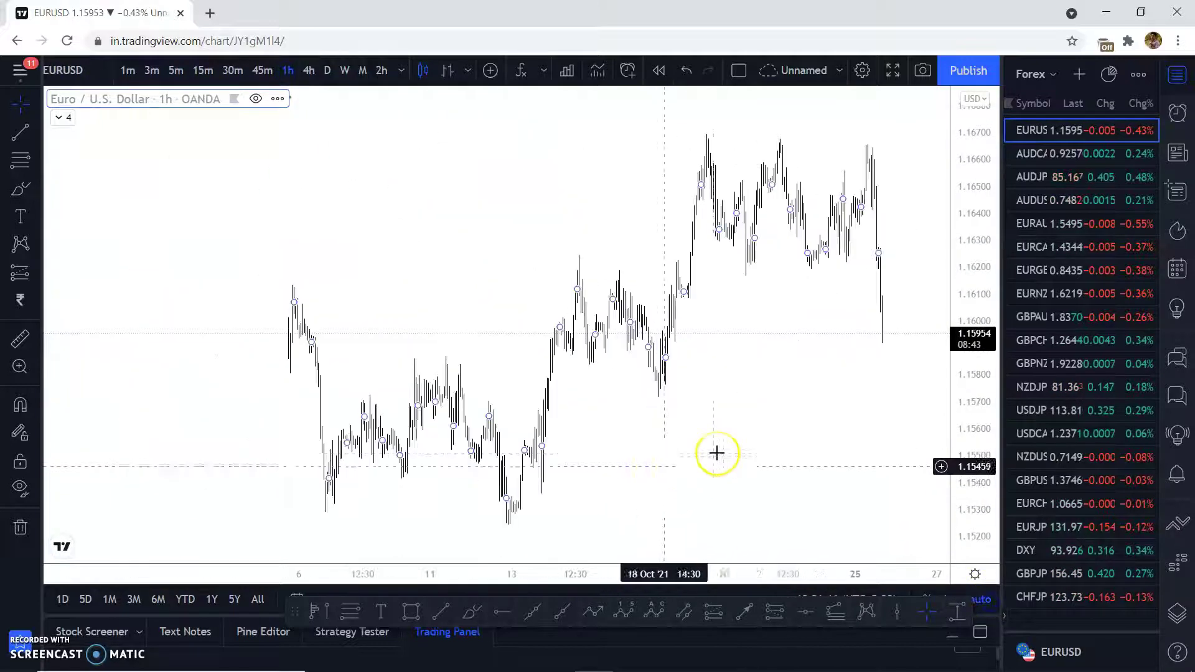
{"action": "scroll", "coordinate": [820, 378], "scroll_direction": "down", "scroll_amount": 3}
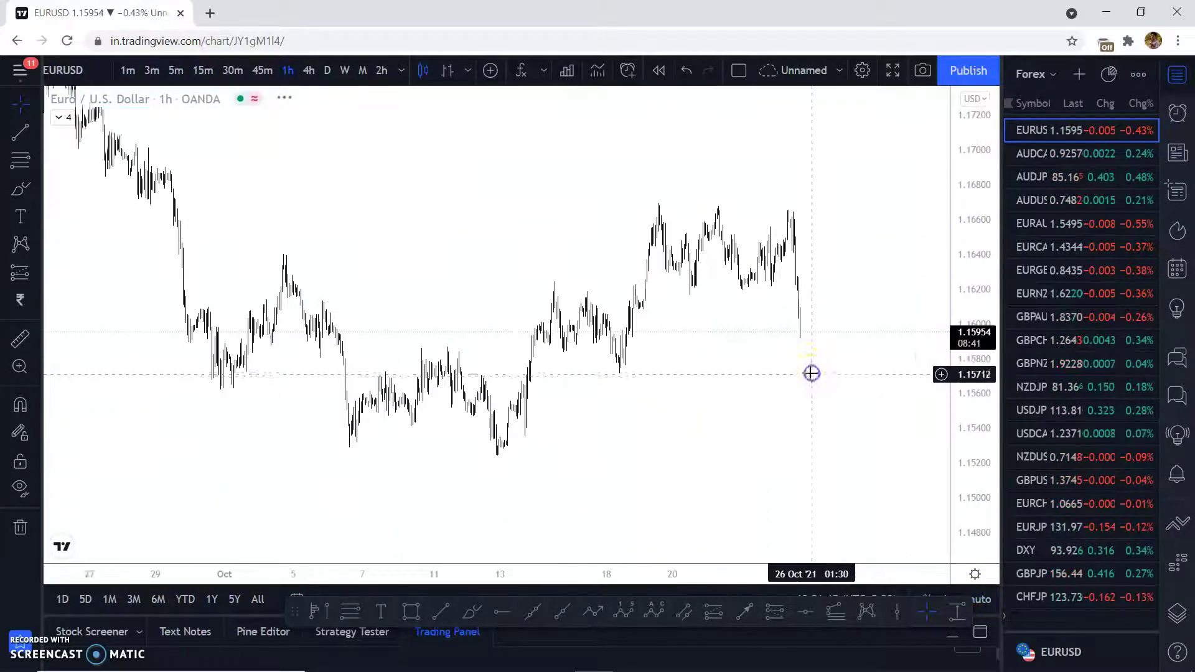
Step: Sketch a stepped decline from about 1.172 to a base near 1.154, with an arrow-tipped rally to about 1.174, beside the latest hourly candles
{"action": "scroll", "coordinate": [812, 373], "scroll_direction": "up", "scroll_amount": 4}
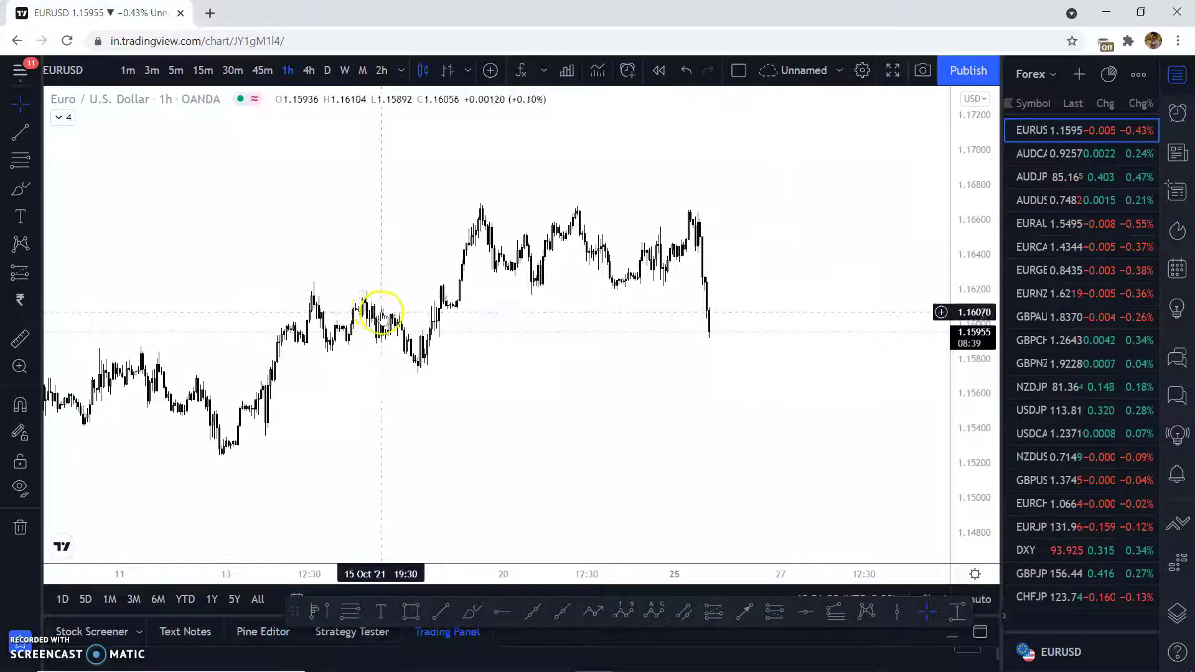
{"action": "left_click_drag", "start_coordinate": [381, 311], "coordinate": [526, 360]}
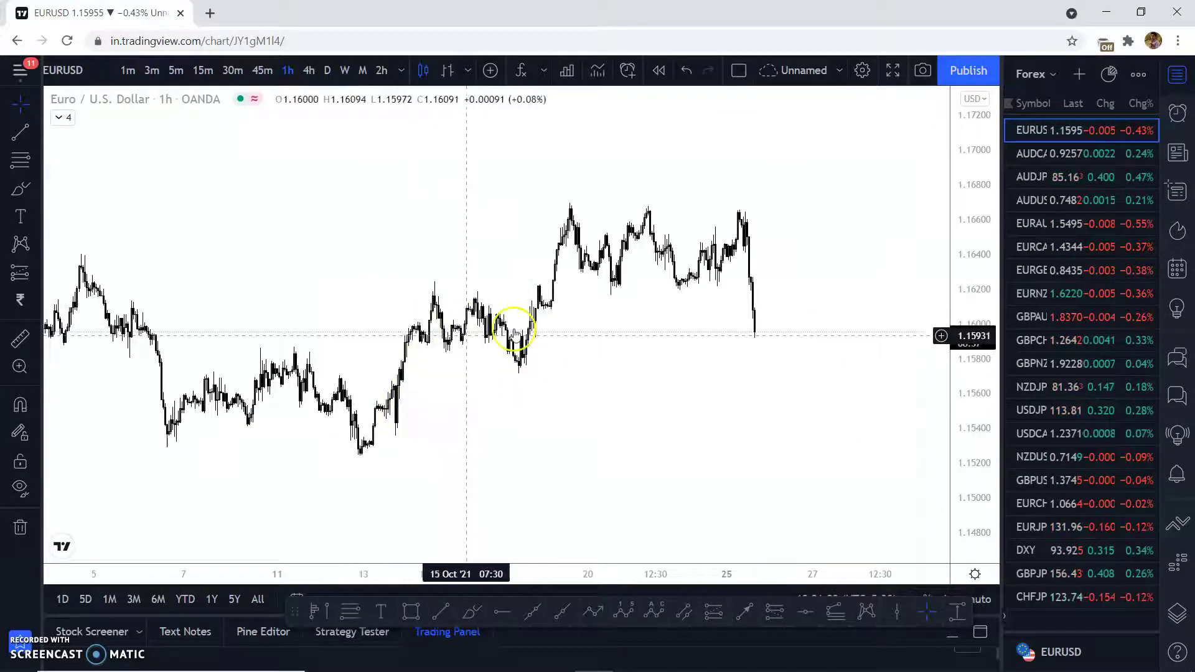
{"action": "left_click_drag", "start_coordinate": [774, 347], "coordinate": [374, 384]}
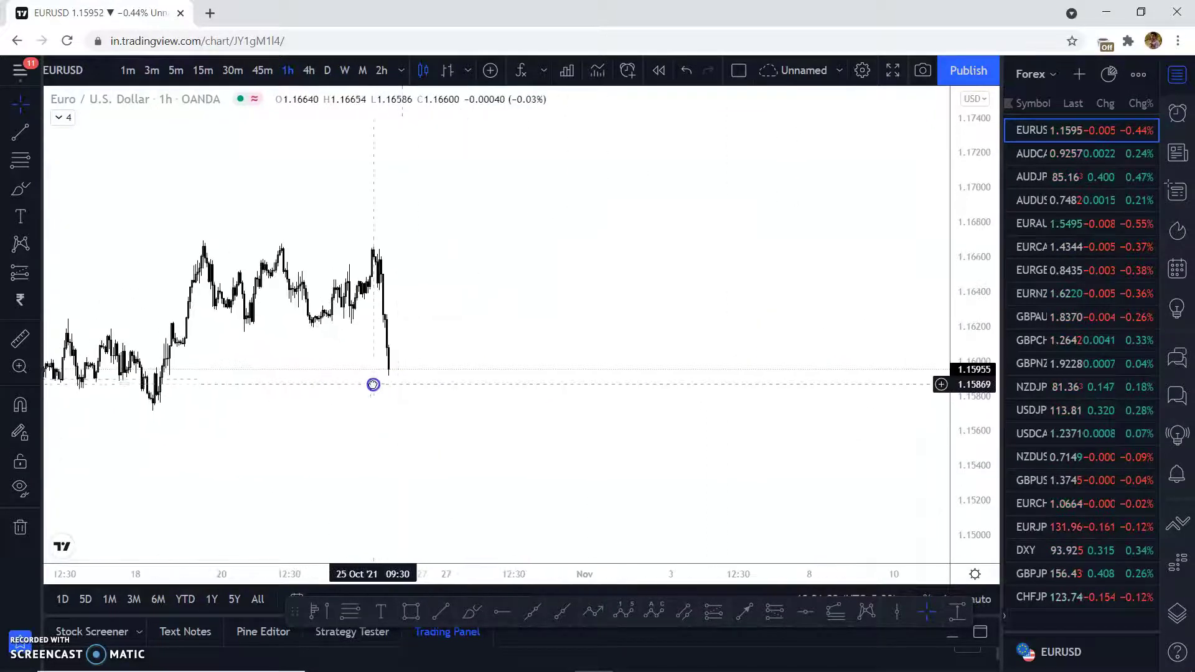
{"action": "left_click", "coordinate": [20, 191]}
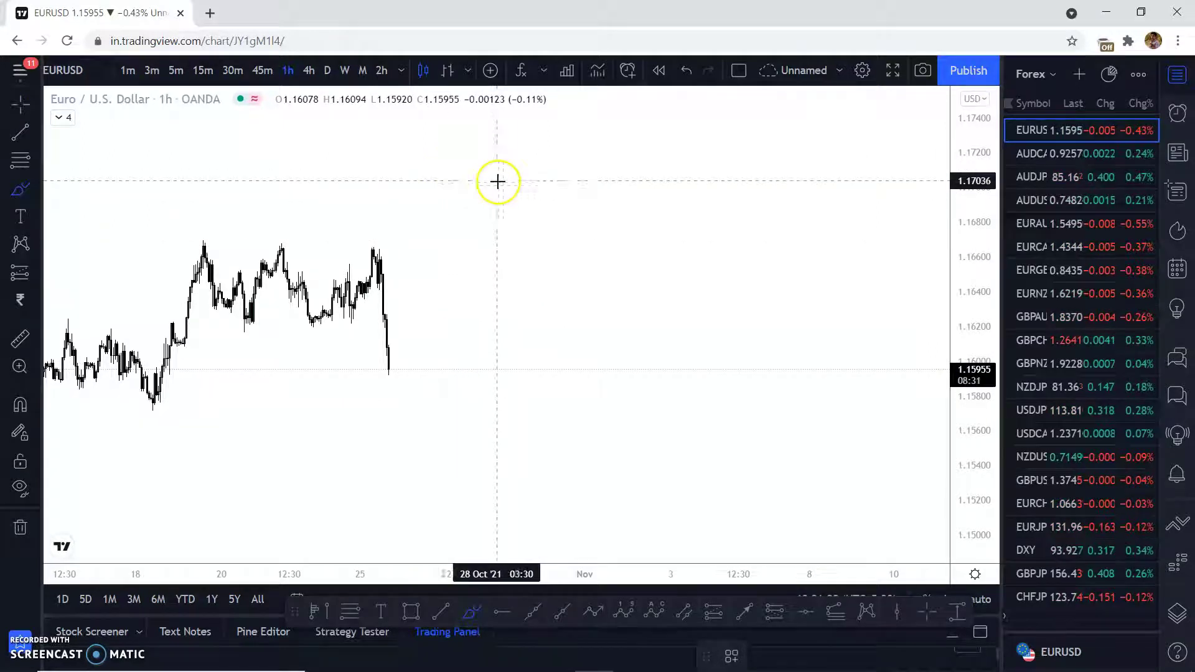
{"action": "left_click_drag", "start_coordinate": [447, 148], "coordinate": [452, 193]}
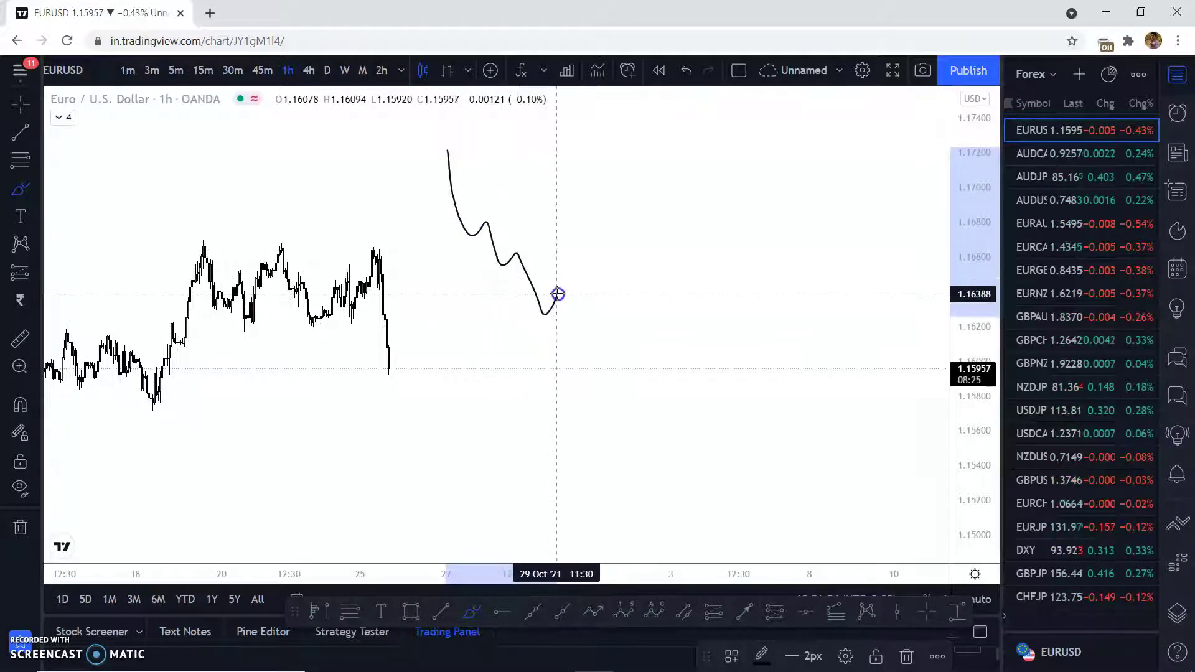
{"action": "mouse_move", "coordinate": [586, 328]}
{"action": "left_mouse_down"}
{"action": "mouse_move", "coordinate": [691, 404]}
{"action": "mouse_move", "coordinate": [790, 435]}
{"action": "mouse_move", "coordinate": [923, 147]}
{"action": "mouse_move", "coordinate": [915, 107]}
{"action": "mouse_move", "coordinate": [935, 137]}
{"action": "left_mouse_up"}
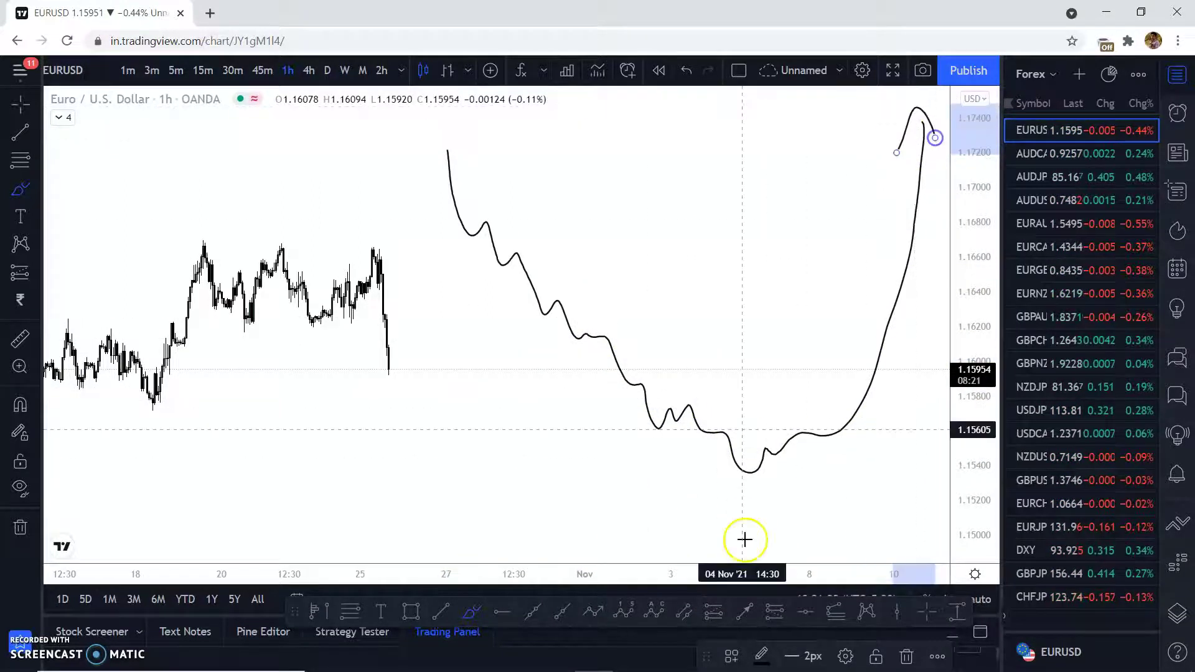
Step: Tick the lower highs of the sketched decline, try a smooth arrow-tipped curve above it, and undo that curve
{"action": "left_click_drag", "start_coordinate": [483, 217], "coordinate": [545, 292]}
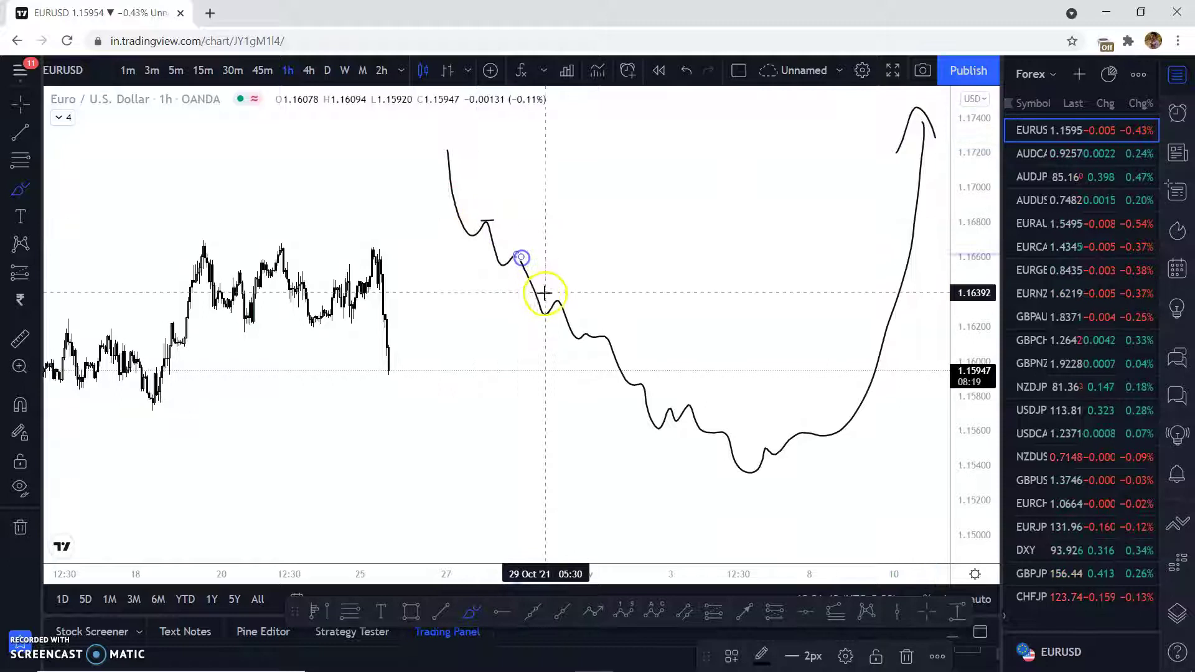
{"action": "mouse_move", "coordinate": [498, 219]}
{"action": "left_mouse_down"}
{"action": "mouse_move", "coordinate": [610, 326]}
{"action": "mouse_move", "coordinate": [790, 379]}
{"action": "mouse_move", "coordinate": [863, 201]}
{"action": "left_mouse_up"}
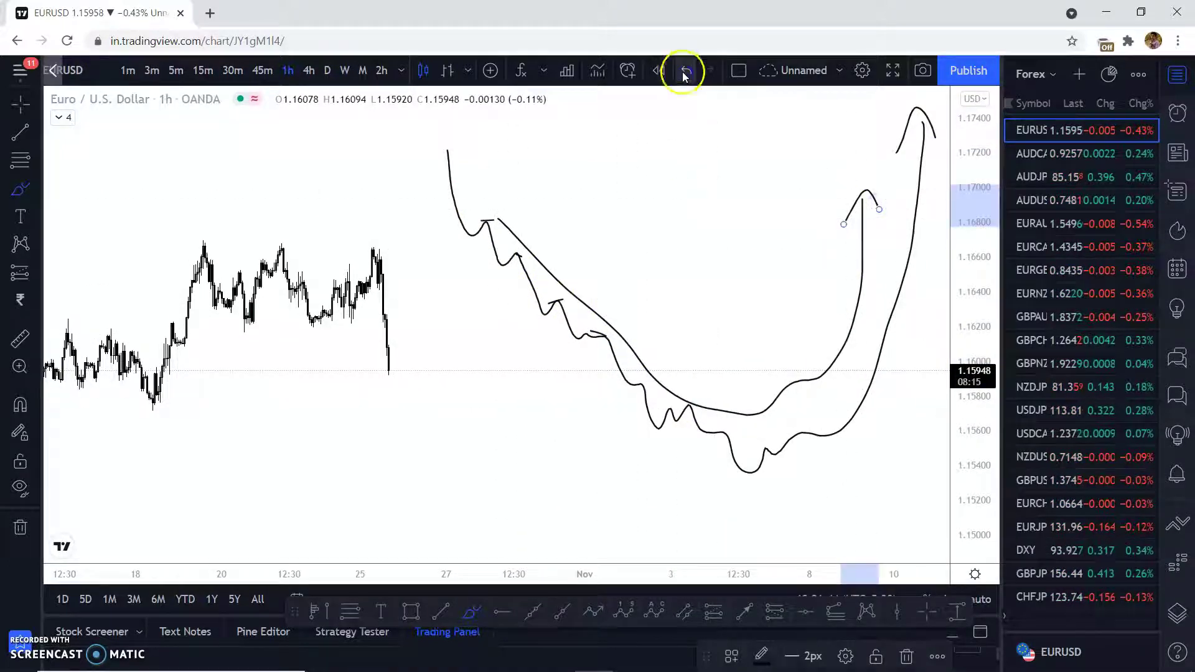
{"action": "left_click", "coordinate": [686, 70]}
Step: Draw short horizontal levels across the swings of the sketched decline, from about 1.166 down to about 1.160
{"action": "left_click_drag", "start_coordinate": [463, 254], "coordinate": [569, 252]}
{"action": "mouse_move", "coordinate": [498, 276]}
{"action": "left_mouse_down"}
{"action": "mouse_move", "coordinate": [552, 276]}
{"action": "mouse_move", "coordinate": [534, 365]}
{"action": "mouse_move", "coordinate": [638, 338]}
{"action": "mouse_move", "coordinate": [651, 359]}
{"action": "left_mouse_up"}
{"action": "left_click", "coordinate": [686, 70]}
{"action": "left_click_drag", "start_coordinate": [638, 335], "coordinate": [645, 391]}
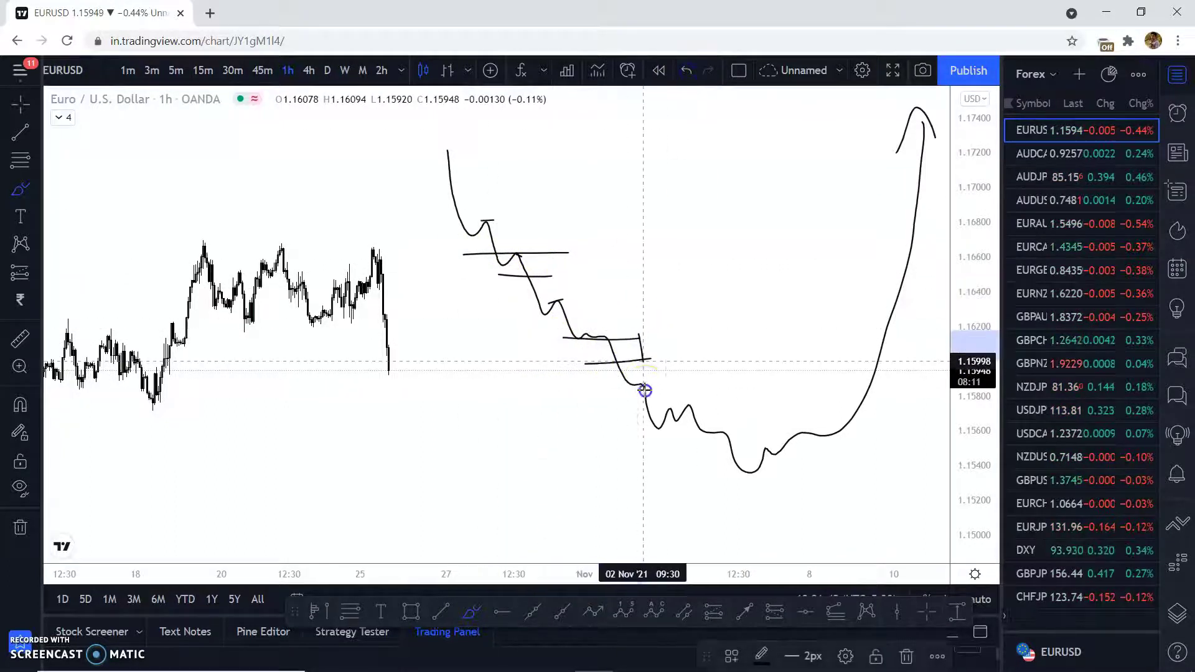
Step: Switch the EURUSD chart to the daily interval and bring the candles from August 2020 to June 2021 into view
{"action": "left_click", "coordinate": [16, 96]}
{"action": "left_click_drag", "start_coordinate": [226, 259], "coordinate": [564, 226]}
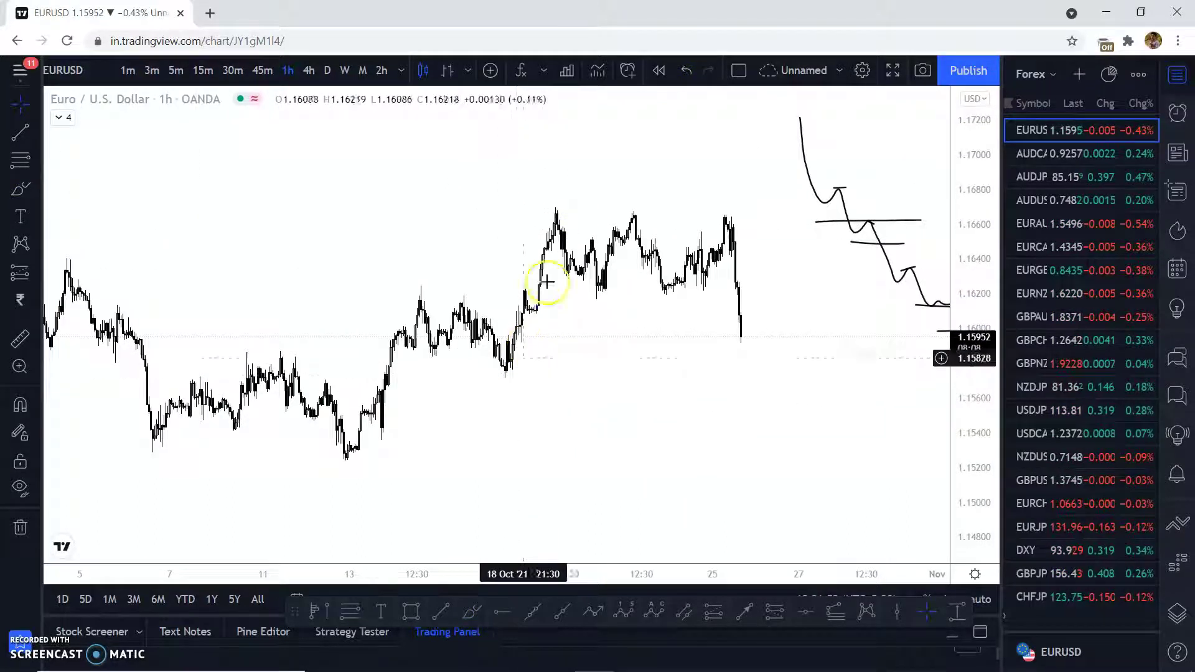
{"action": "scroll", "coordinate": [630, 357], "scroll_direction": "down", "scroll_amount": 2}
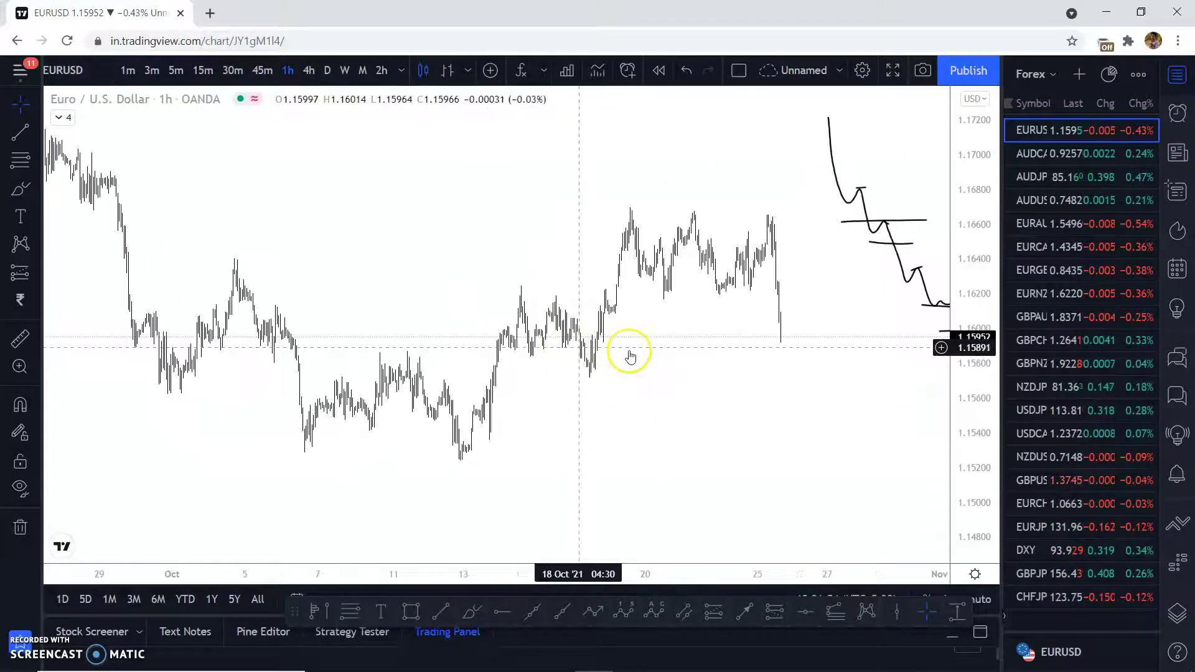
{"action": "scroll", "coordinate": [630, 356], "scroll_direction": "up", "scroll_amount": 2}
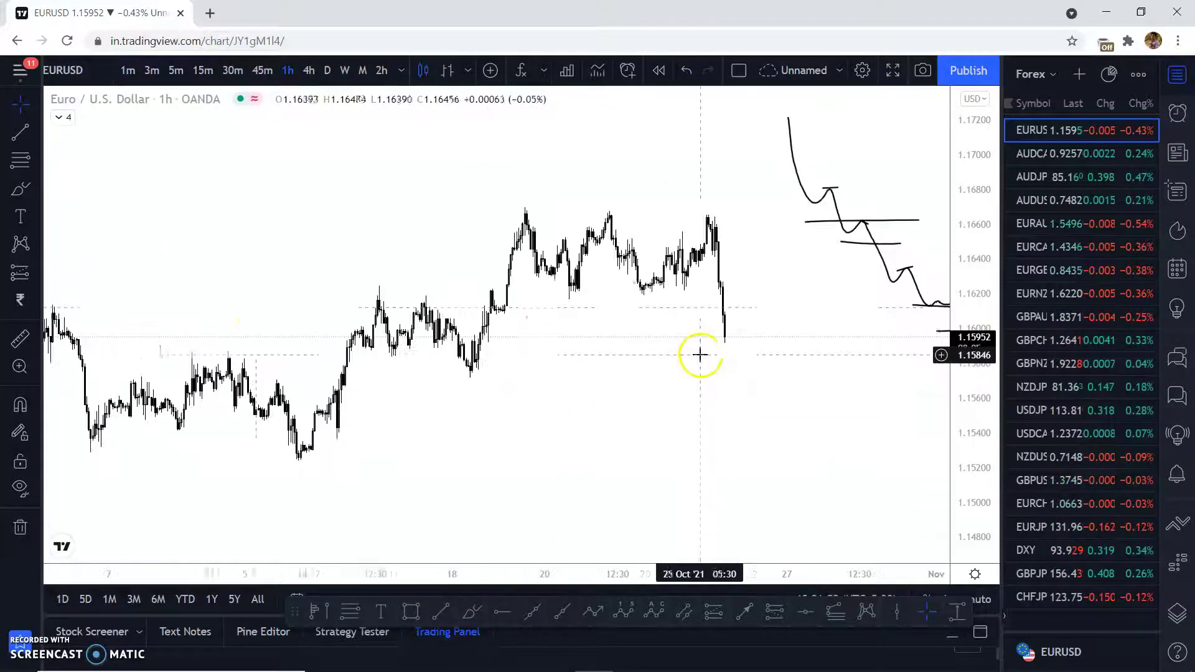
{"action": "left_click", "coordinate": [328, 71]}
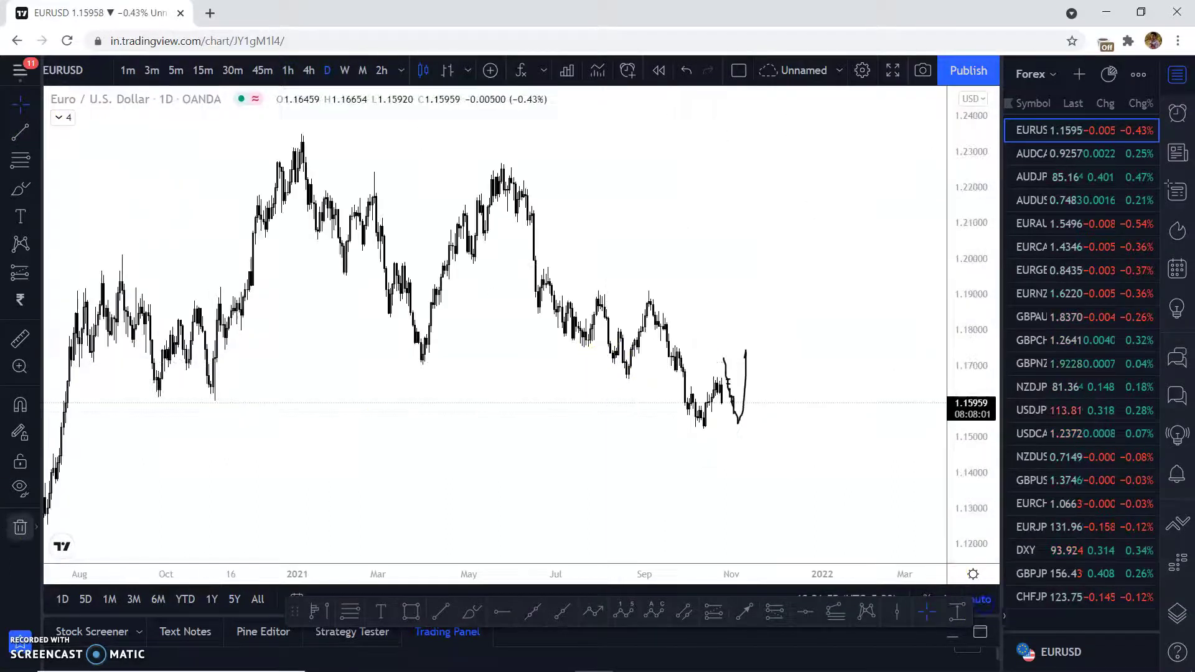
{"action": "left_click_drag", "start_coordinate": [229, 307], "coordinate": [578, 319]}
{"action": "scroll", "coordinate": [578, 319], "scroll_direction": "down", "scroll_amount": 3}
{"action": "scroll", "coordinate": [688, 315], "scroll_direction": "up", "scroll_amount": 5}
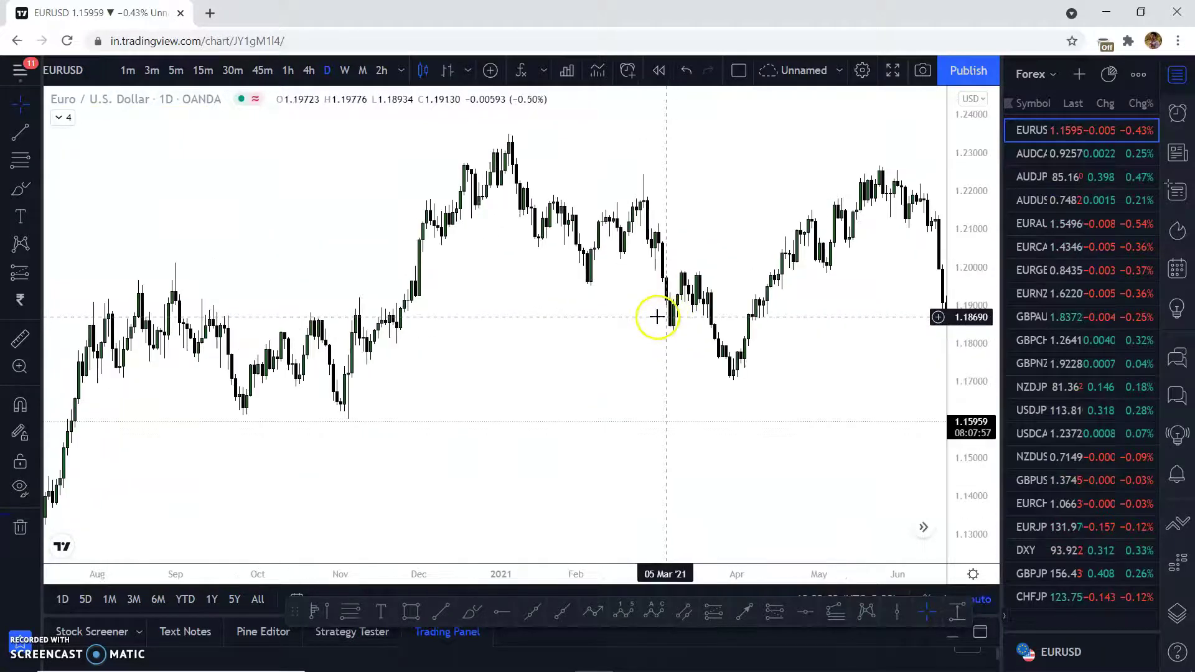
Step: Mark the November 2020 rally legs, trace the top and decline into April 2021, and extend the base zone of about 1.163 to 1.173
{"action": "left_click", "coordinate": [592, 338]}
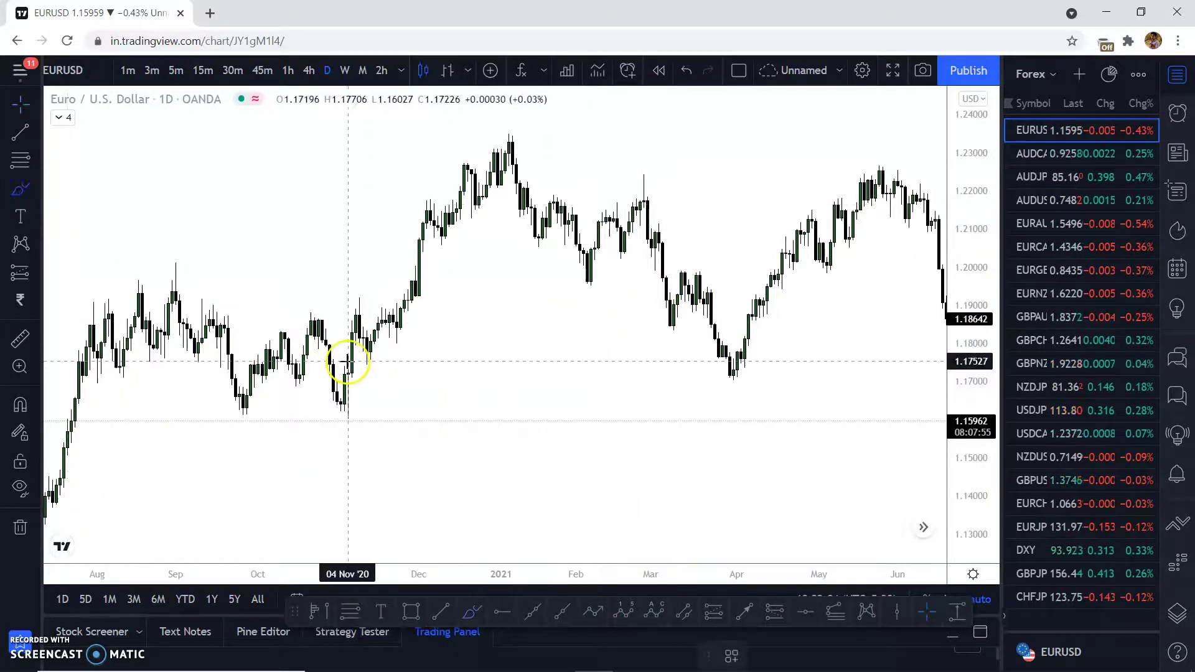
{"action": "left_click_drag", "start_coordinate": [347, 361], "coordinate": [358, 357]}
{"action": "mouse_move", "coordinate": [419, 264]}
{"action": "left_mouse_down"}
{"action": "mouse_move", "coordinate": [439, 266]}
{"action": "mouse_move", "coordinate": [418, 288]}
{"action": "left_mouse_up"}
{"action": "mouse_move", "coordinate": [358, 356]}
{"action": "left_mouse_down"}
{"action": "mouse_move", "coordinate": [381, 364]}
{"action": "mouse_move", "coordinate": [418, 339]}
{"action": "left_mouse_up"}
{"action": "left_click", "coordinate": [424, 300]}
{"action": "mouse_move", "coordinate": [424, 217]}
{"action": "left_mouse_down"}
{"action": "mouse_move", "coordinate": [506, 164]}
{"action": "mouse_move", "coordinate": [587, 249]}
{"action": "mouse_move", "coordinate": [641, 187]}
{"action": "mouse_move", "coordinate": [720, 328]}
{"action": "mouse_move", "coordinate": [728, 375]}
{"action": "left_mouse_up"}
{"action": "left_click_drag", "start_coordinate": [341, 370], "coordinate": [880, 366]}
{"action": "left_click_drag", "start_coordinate": [336, 409], "coordinate": [756, 389]}
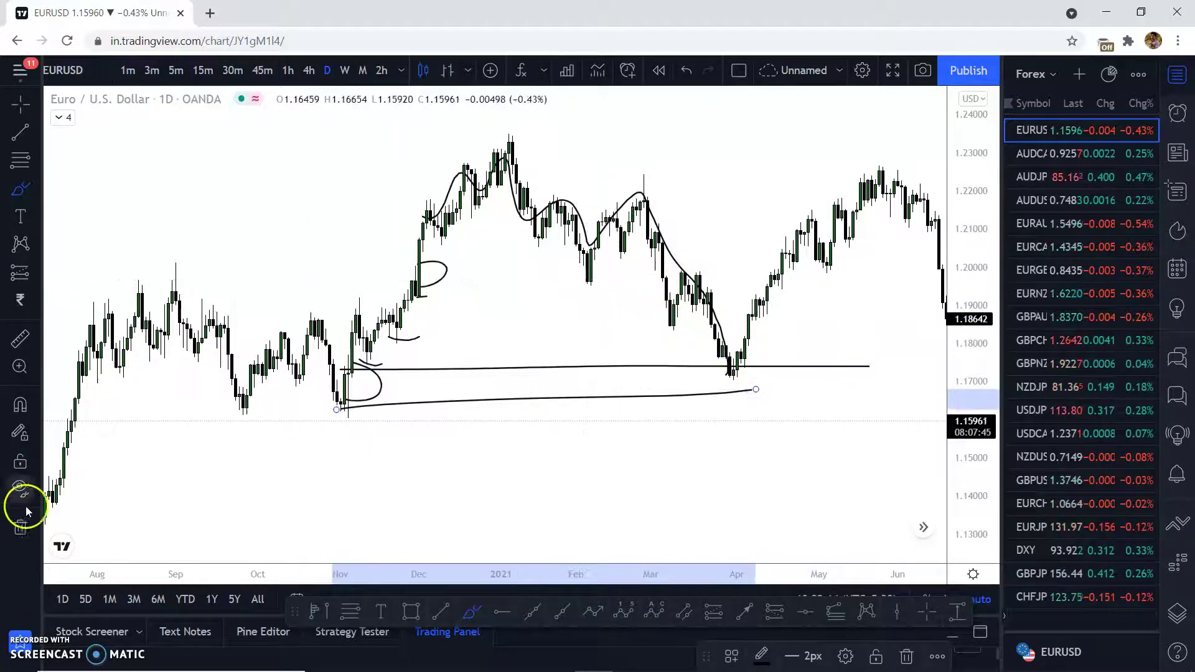
Step: Remove all drawings from the EURUSD daily chart and review its swings from early 2020 to October 2021
{"action": "left_click", "coordinate": [22, 529]}
{"action": "left_click", "coordinate": [9, 110]}
{"action": "scroll", "coordinate": [387, 258], "scroll_direction": "down", "scroll_amount": 5}
{"action": "left_click_drag", "start_coordinate": [789, 268], "coordinate": [544, 267]}
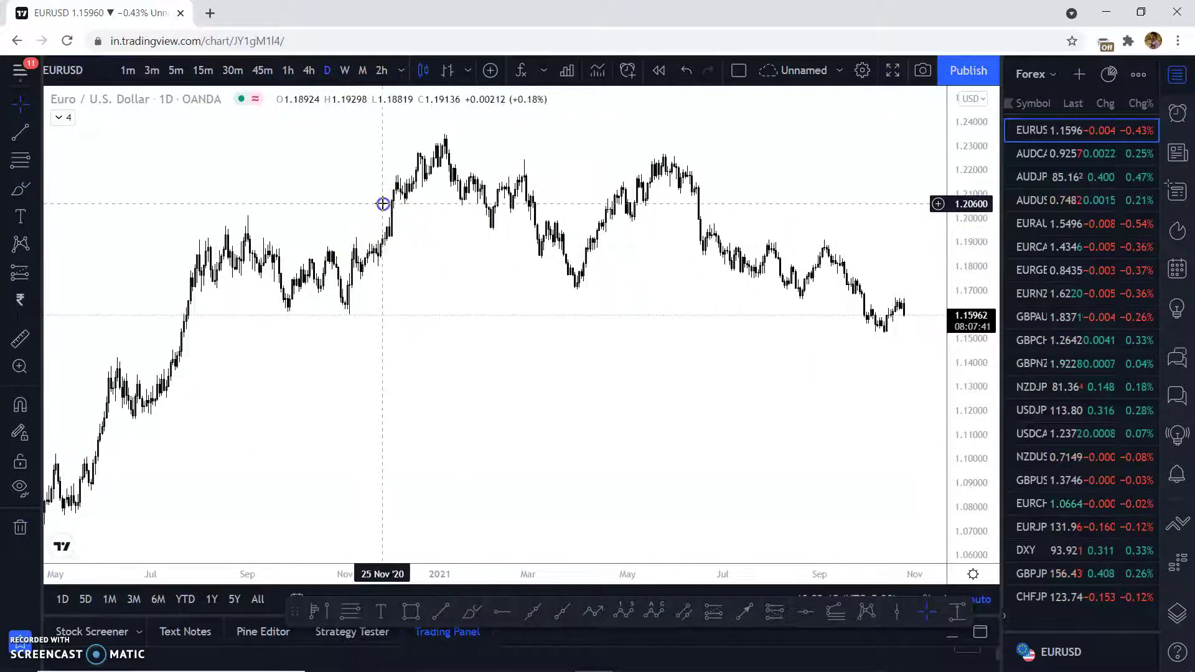
{"action": "left_click_drag", "start_coordinate": [382, 203], "coordinate": [501, 214]}
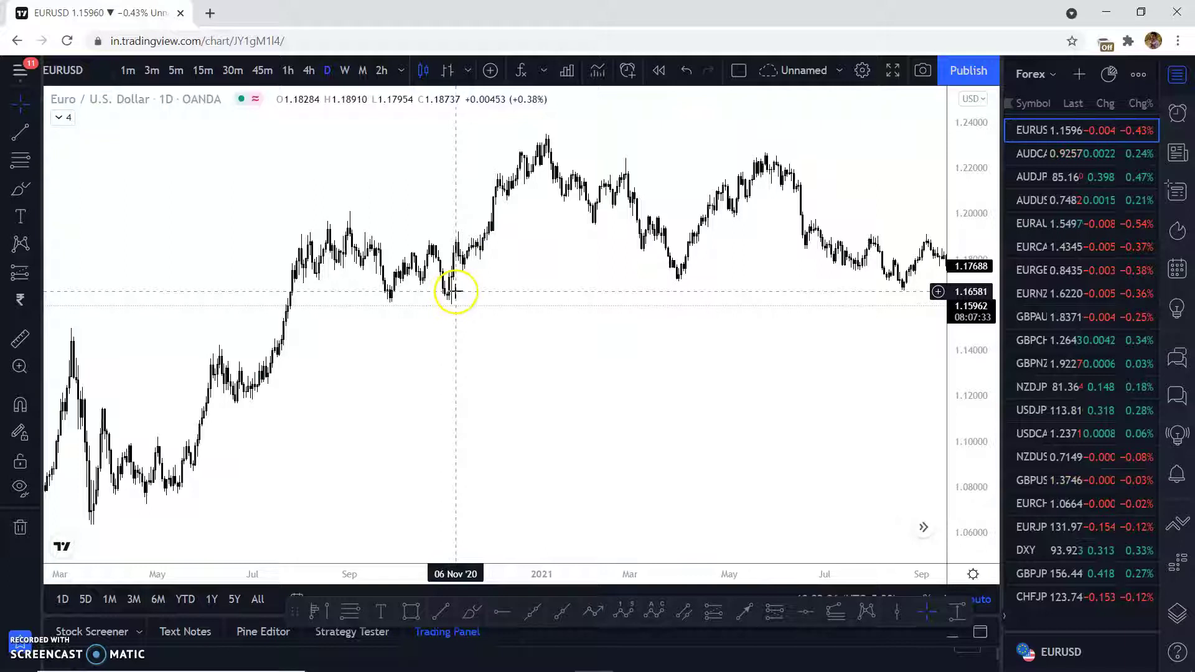
{"action": "mouse_move", "coordinate": [708, 289]}
{"action": "left_mouse_down"}
{"action": "mouse_move", "coordinate": [554, 304]}
{"action": "mouse_move", "coordinate": [617, 304]}
{"action": "left_mouse_up"}
Step: Mark the April 2021 rally with a bracket at its base, a zigzag along the advance and short lines under the pullback lows
{"action": "scroll", "coordinate": [573, 305], "scroll_direction": "up", "scroll_amount": 3}
{"action": "scroll", "coordinate": [589, 306], "scroll_direction": "up", "scroll_amount": 3}
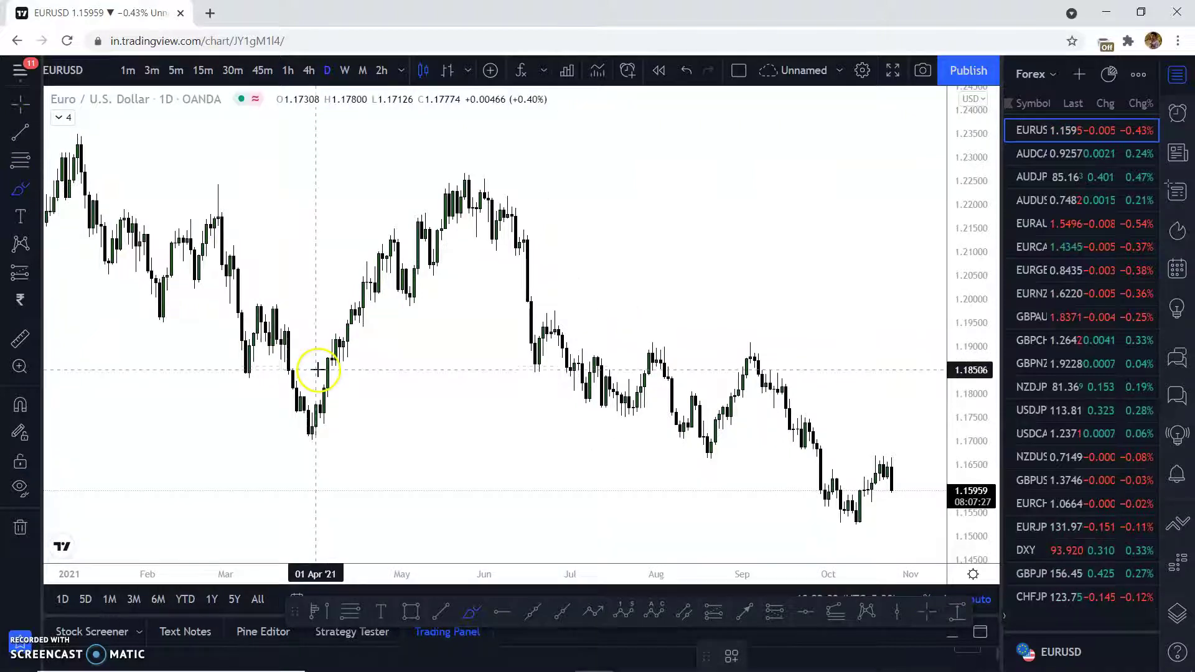
{"action": "left_click_drag", "start_coordinate": [325, 366], "coordinate": [358, 367]}
{"action": "left_click_drag", "start_coordinate": [342, 422], "coordinate": [311, 433]}
{"action": "left_click_drag", "start_coordinate": [330, 340], "coordinate": [344, 343]}
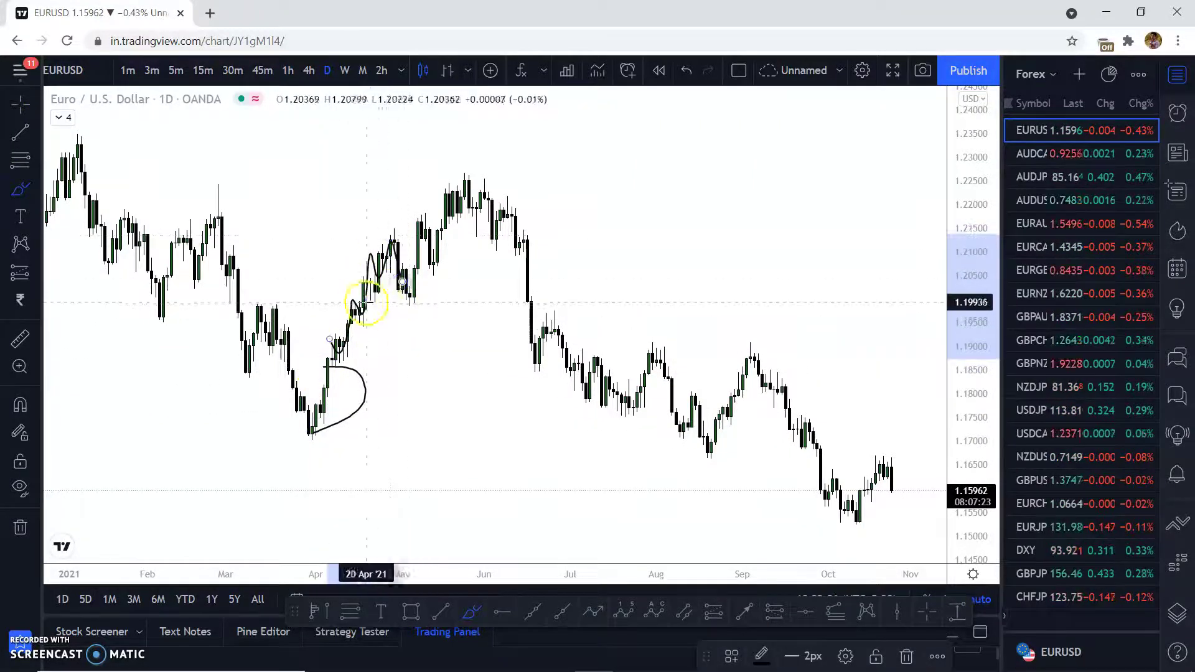
{"action": "left_click_drag", "start_coordinate": [367, 303], "coordinate": [427, 303]}
{"action": "left_click_drag", "start_coordinate": [359, 325], "coordinate": [386, 324]}
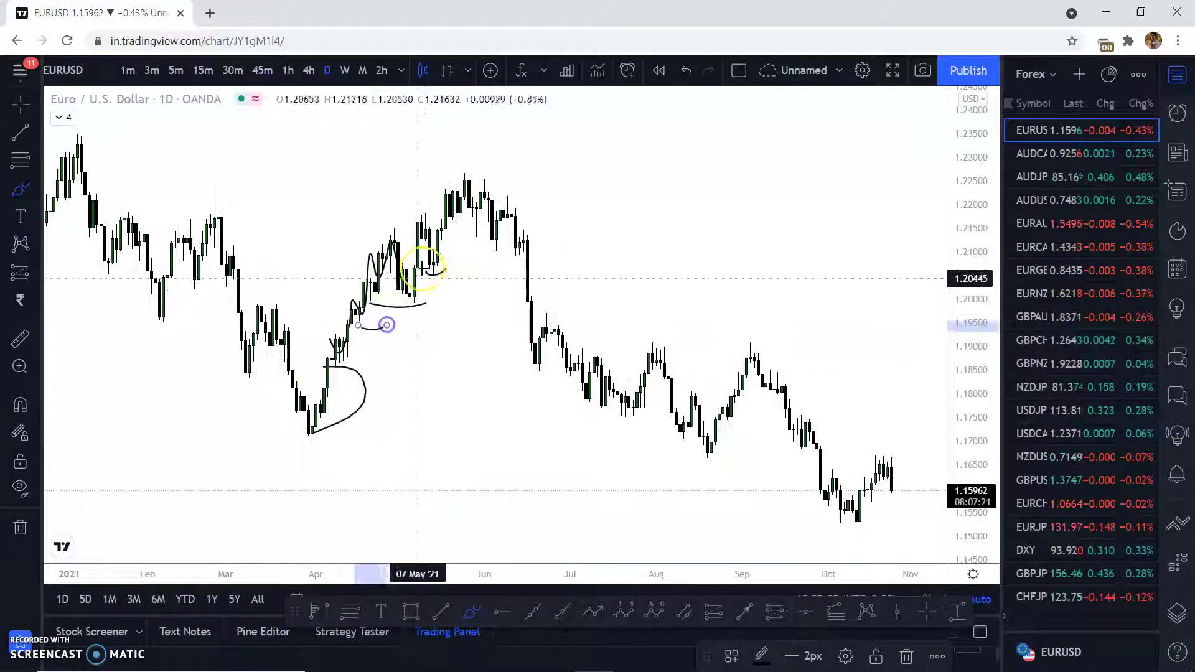
Step: Draw a zone of about 1.221 to 1.234 from the January 2021 high across the next top, trace the June fall, and undo the rising diagonal
{"action": "scroll", "coordinate": [439, 230], "scroll_direction": "down", "scroll_amount": 4}
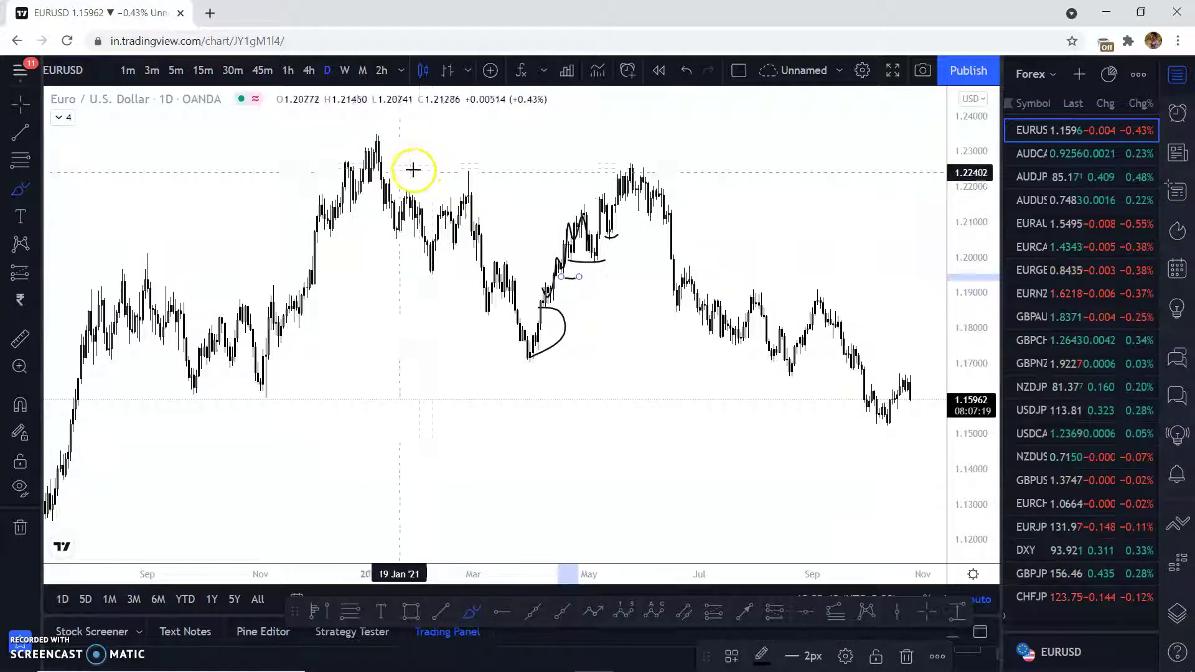
{"action": "mouse_move", "coordinate": [411, 132]}
{"action": "left_mouse_down"}
{"action": "mouse_move", "coordinate": [356, 178]}
{"action": "mouse_move", "coordinate": [639, 186]}
{"action": "mouse_move", "coordinate": [667, 182]}
{"action": "mouse_move", "coordinate": [654, 152]}
{"action": "mouse_move", "coordinate": [683, 309]}
{"action": "left_mouse_up"}
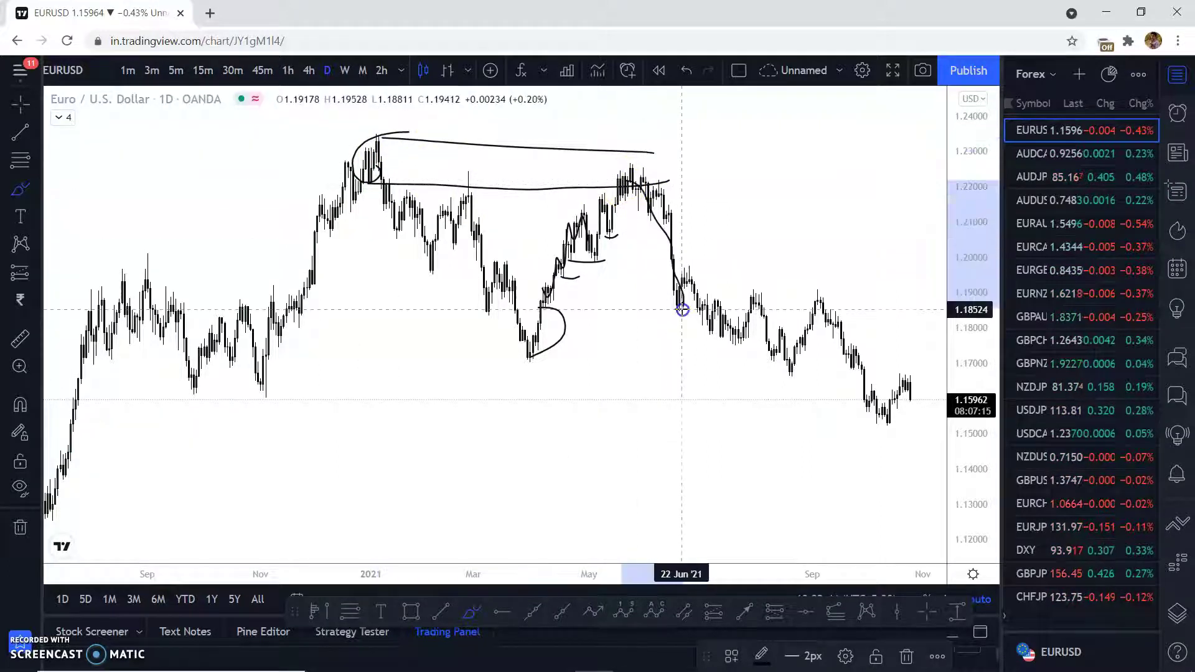
{"action": "left_click_drag", "start_coordinate": [537, 356], "coordinate": [668, 293]}
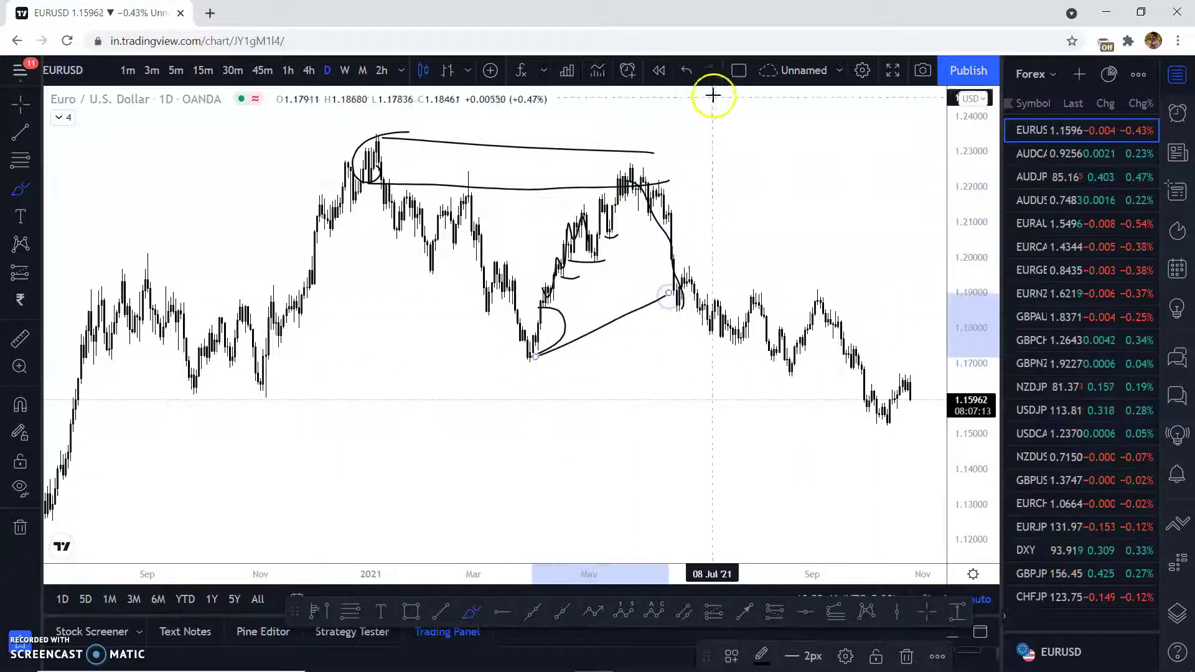
{"action": "left_click", "coordinate": [687, 71]}
Step: Extend a support zone of about 1.171 to 1.177 from the April 2021 low and trace the rally and the fall back into it
{"action": "left_click_drag", "start_coordinate": [524, 338], "coordinate": [761, 337]}
{"action": "left_click_drag", "start_coordinate": [507, 360], "coordinate": [884, 357]}
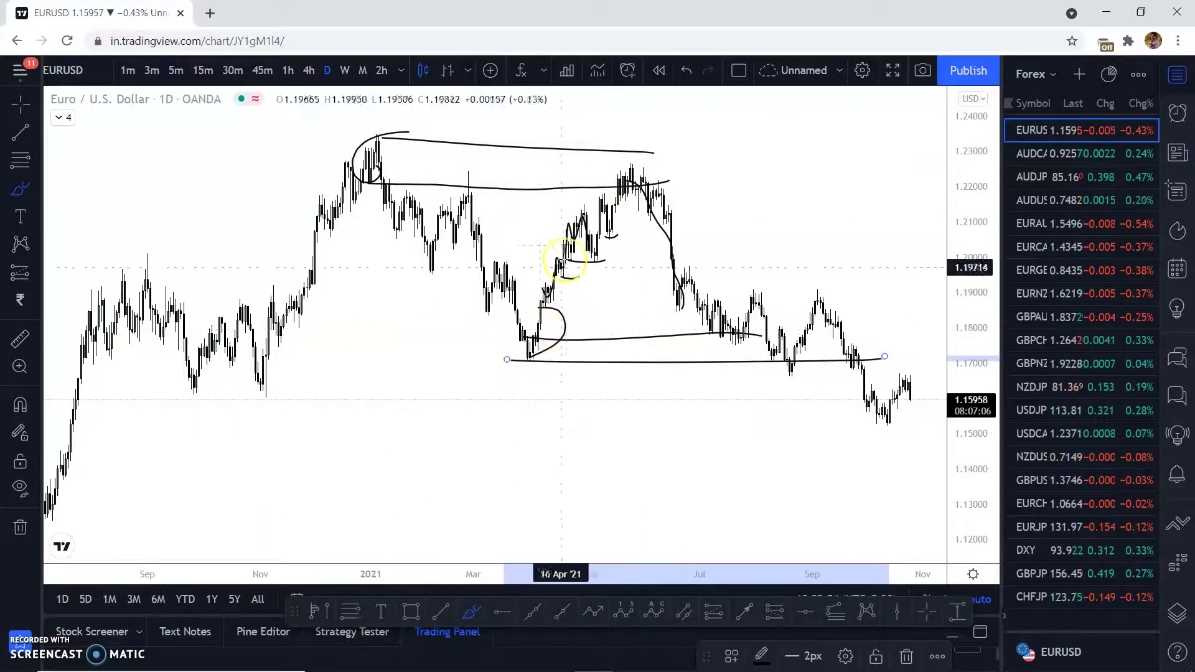
{"action": "mouse_move", "coordinate": [539, 344]}
{"action": "left_mouse_down"}
{"action": "mouse_move", "coordinate": [641, 181]}
{"action": "mouse_move", "coordinate": [551, 255]}
{"action": "left_mouse_up"}
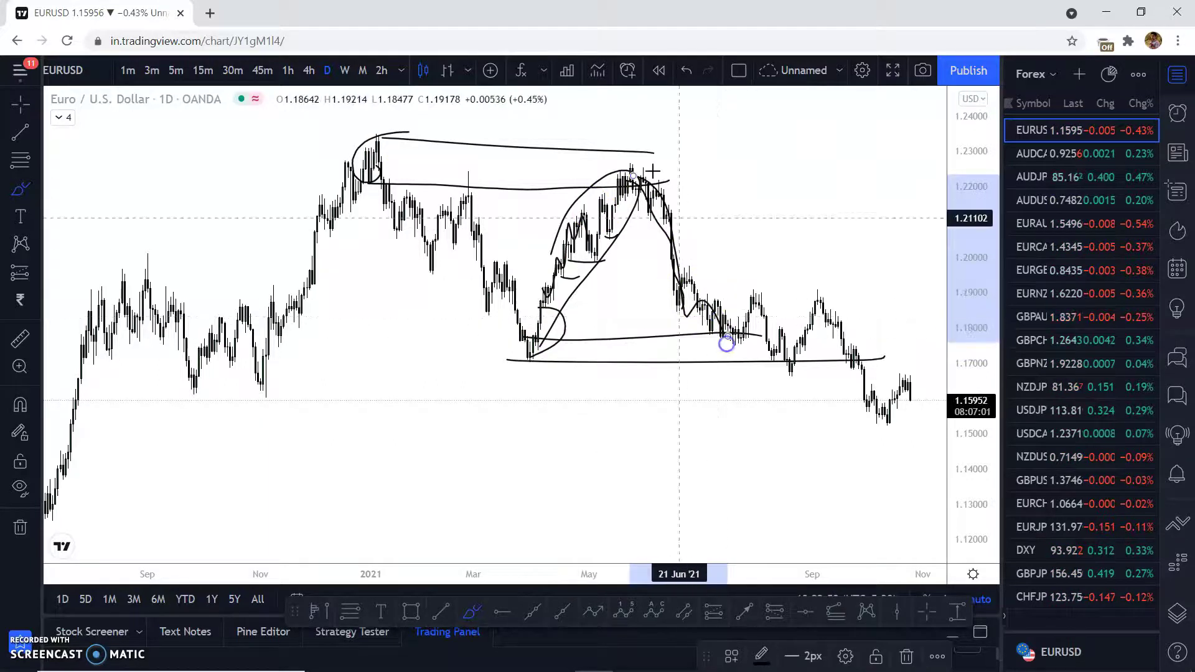
Step: Undo all freehand marks on the daily chart and switch EURUSD to the 5-minute interval
{"action": "left_click", "coordinate": [686, 70]}
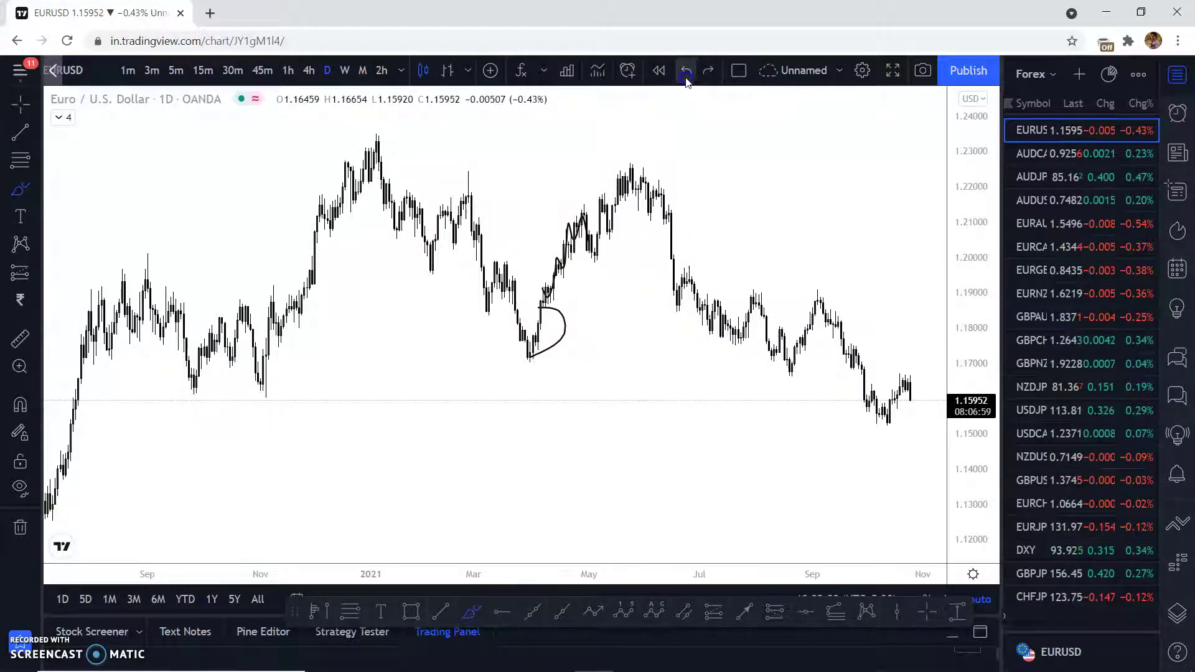
{"action": "left_click", "coordinate": [686, 71]}
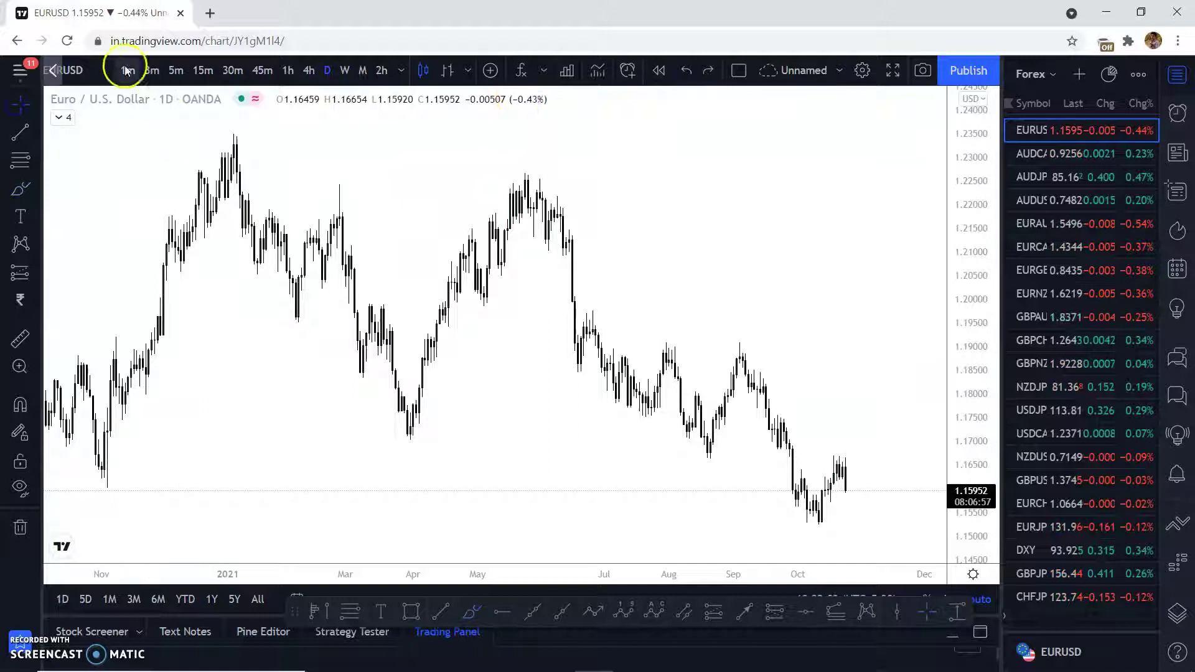
{"action": "left_click", "coordinate": [176, 70]}
{"action": "left_click", "coordinate": [20, 105]}
Step: Mark the 22 October drop and its lower highs, and outline the 25 October consolidation below about 1.165 on the 5-minute chart
{"action": "scroll", "coordinate": [526, 323], "scroll_direction": "down", "scroll_amount": 5}
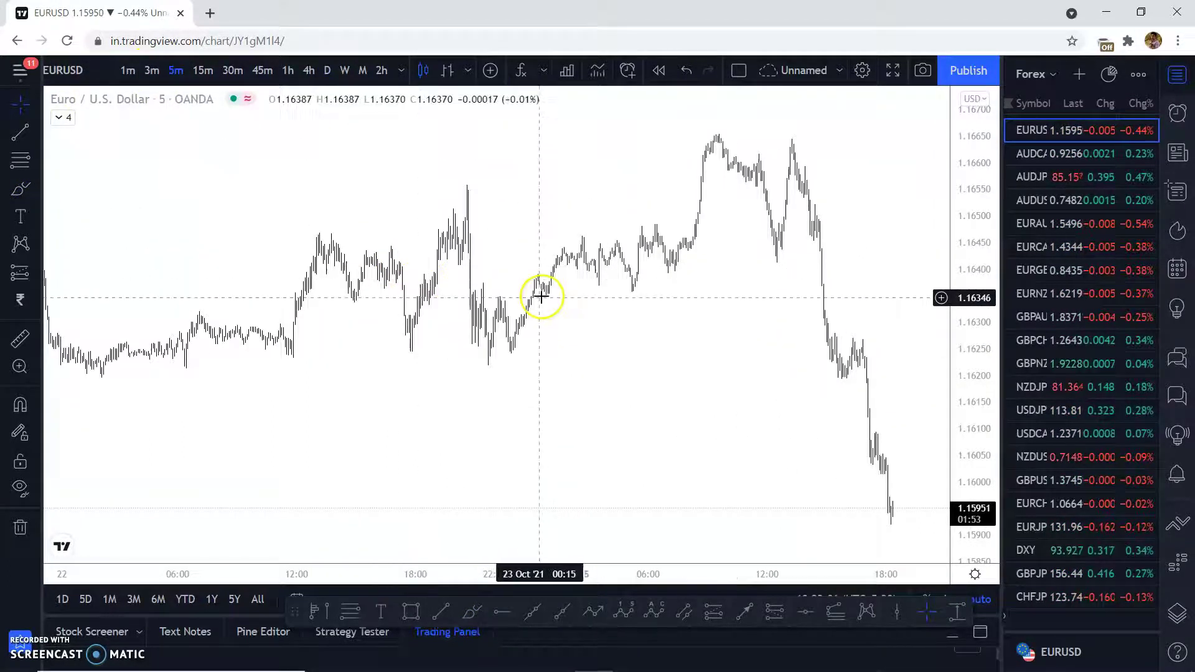
{"action": "scroll", "coordinate": [547, 293], "scroll_direction": "up", "scroll_amount": 2}
{"action": "left_click_drag", "start_coordinate": [181, 179], "coordinate": [877, 338]}
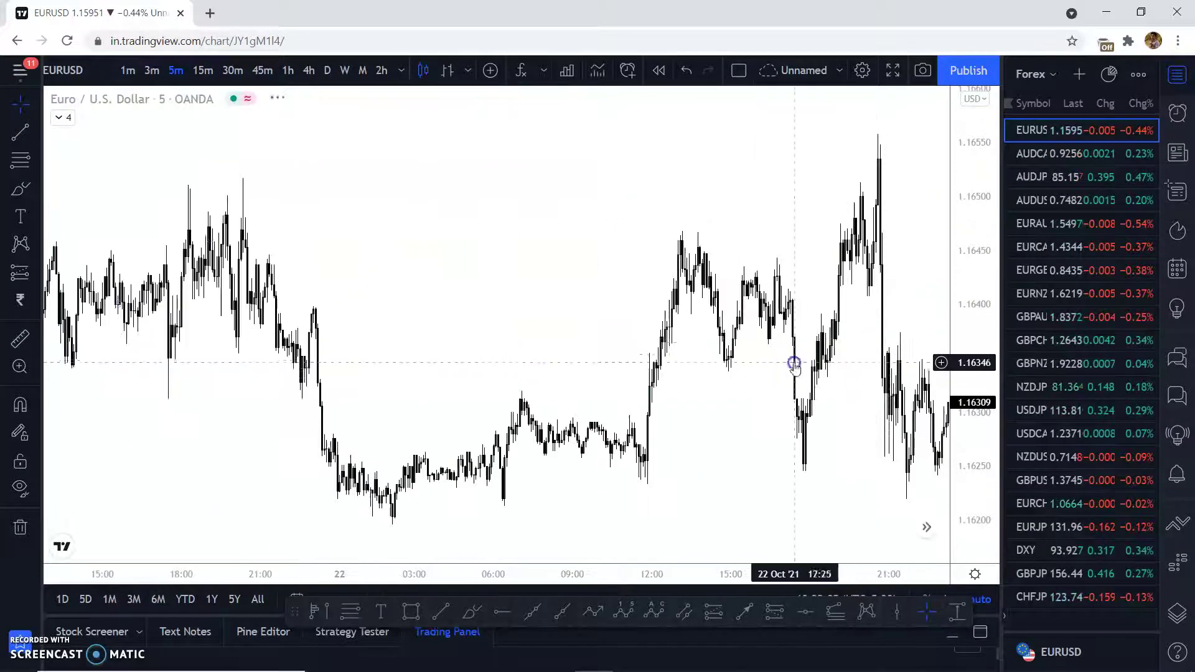
{"action": "left_click_drag", "start_coordinate": [672, 358], "coordinate": [301, 352]}
{"action": "scroll", "coordinate": [301, 352], "scroll_direction": "up", "scroll_amount": 5}
{"action": "left_click_drag", "start_coordinate": [973, 237], "coordinate": [973, 284]}
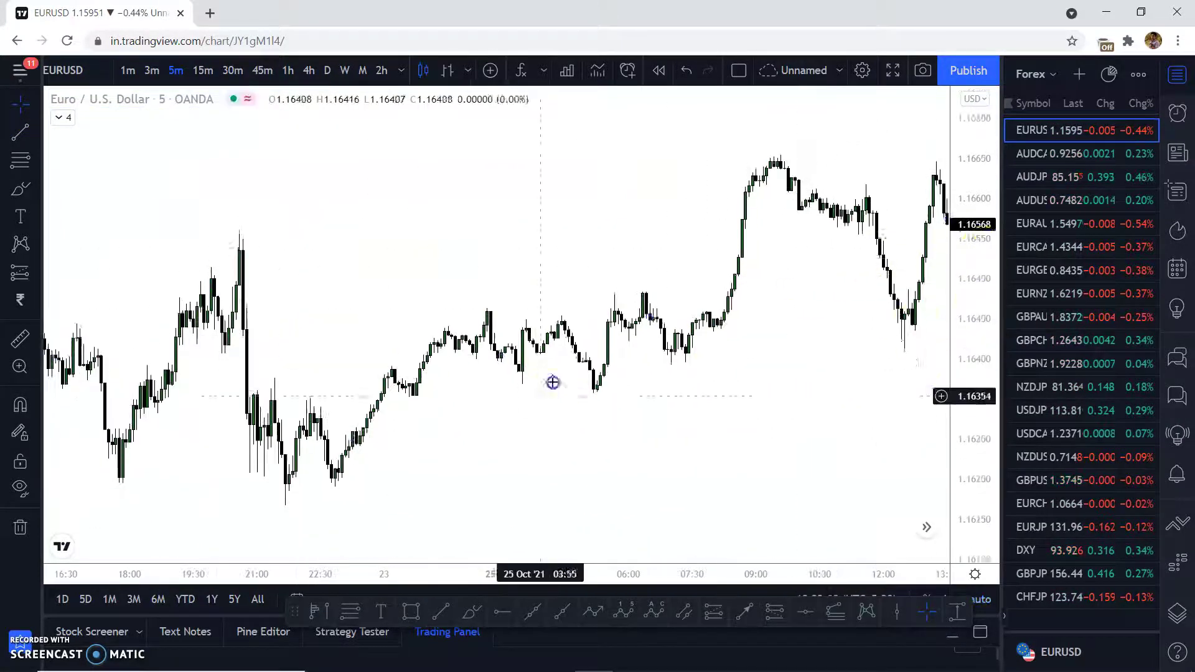
{"action": "left_click_drag", "start_coordinate": [556, 378], "coordinate": [612, 306]}
{"action": "left_click", "coordinate": [15, 190]}
{"action": "left_click_drag", "start_coordinate": [294, 173], "coordinate": [311, 279]}
{"action": "left_click_drag", "start_coordinate": [309, 325], "coordinate": [376, 335]}
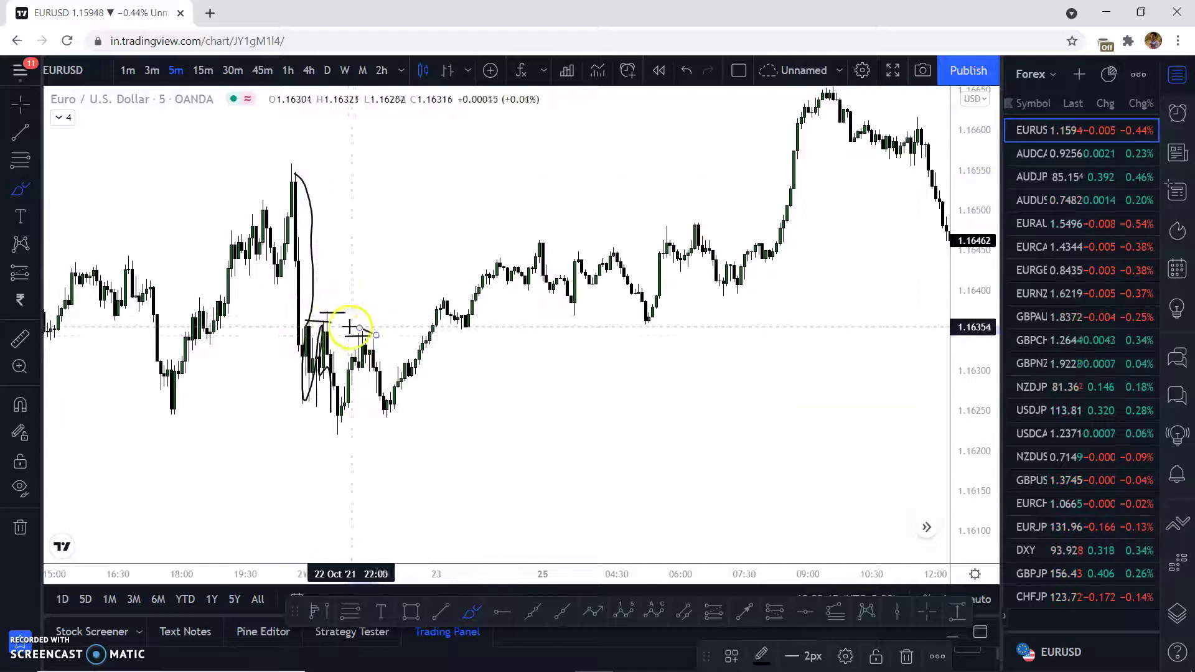
{"action": "mouse_move", "coordinate": [494, 242]}
{"action": "left_mouse_down"}
{"action": "mouse_move", "coordinate": [787, 286]}
{"action": "mouse_move", "coordinate": [522, 276]}
{"action": "left_mouse_up"}
Step: Undo the freehand marks on the 5-minute chart and bring the earlier 22 October candles into view
{"action": "left_click", "coordinate": [685, 71]}
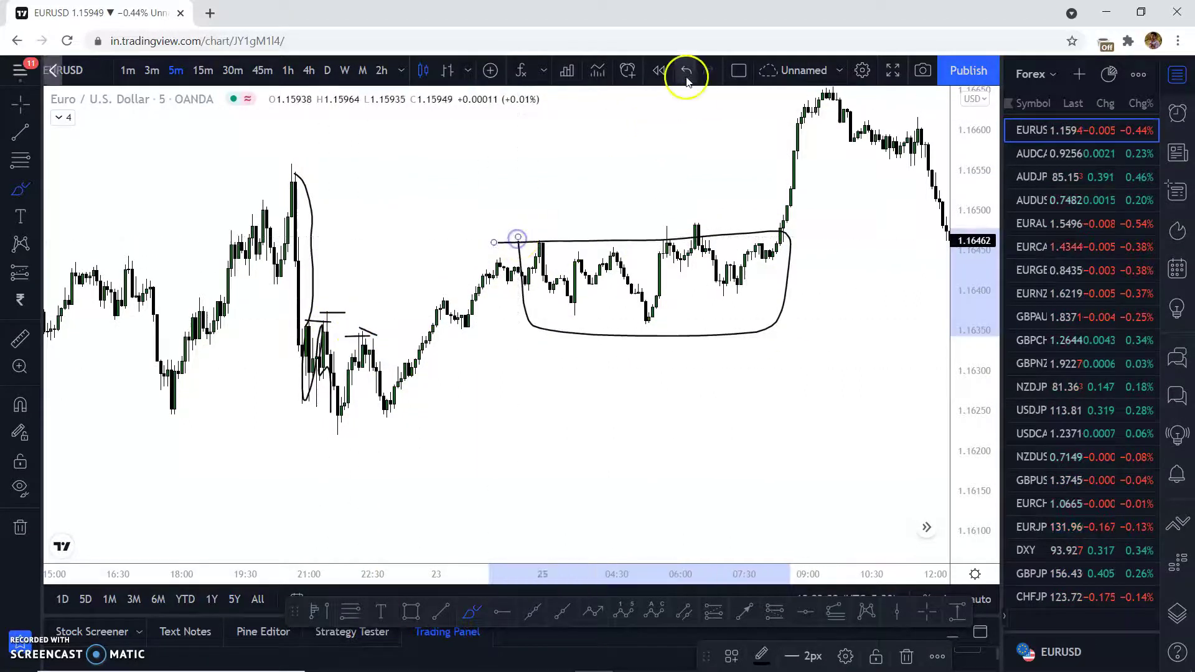
{"action": "left_click", "coordinate": [685, 72]}
{"action": "left_click", "coordinate": [686, 72]}
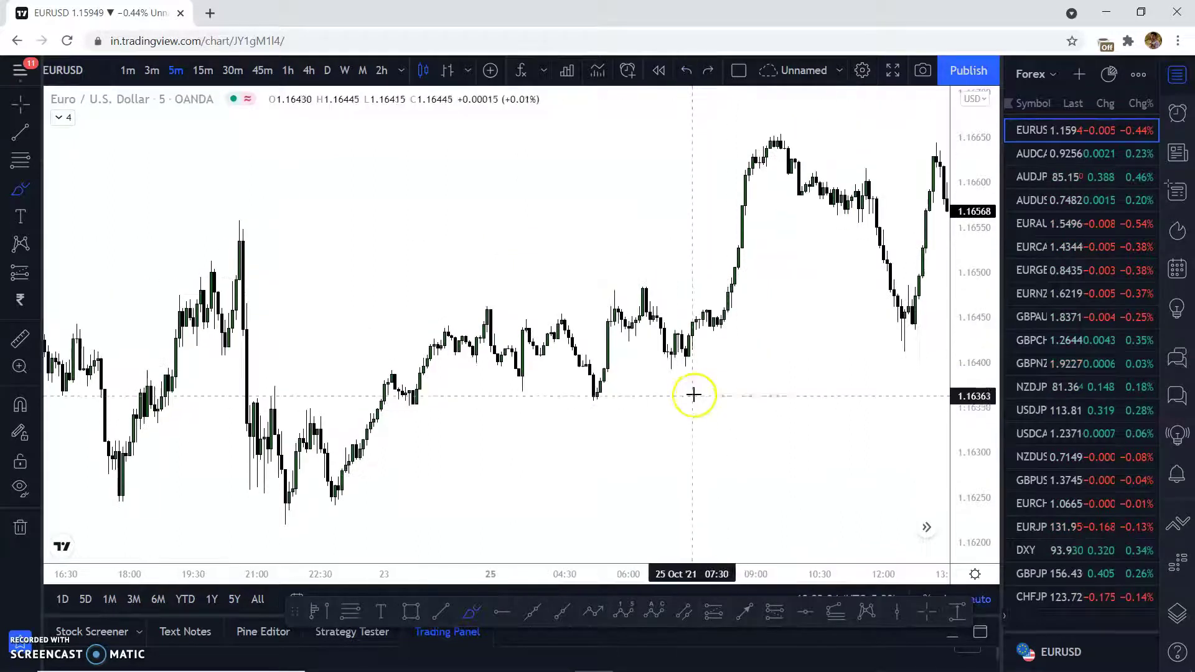
{"action": "left_click", "coordinate": [22, 106]}
{"action": "left_click_drag", "start_coordinate": [75, 232], "coordinate": [605, 313]}
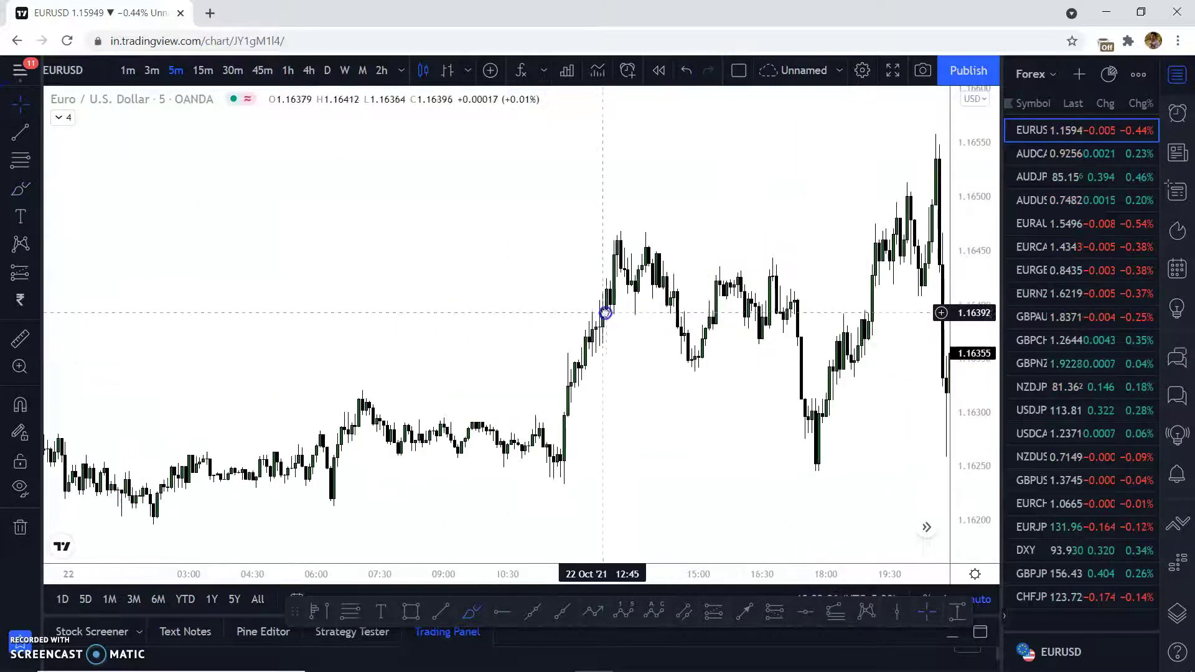
Step: Bracket the 20 October rally from about 1.1623 to 1.1636 and trace the price swings into the 21 October low
{"action": "left_click_drag", "start_coordinate": [976, 200], "coordinate": [976, 312]}
{"action": "scroll", "coordinate": [469, 338], "scroll_direction": "down", "scroll_amount": 6}
{"action": "left_click_drag", "start_coordinate": [422, 395], "coordinate": [486, 301]}
{"action": "left_click_drag", "start_coordinate": [348, 278], "coordinate": [694, 342]}
{"action": "scroll", "coordinate": [440, 389], "scroll_direction": "up", "scroll_amount": 2}
{"action": "left_click_drag", "start_coordinate": [488, 389], "coordinate": [538, 384]}
{"action": "scroll", "coordinate": [524, 389], "scroll_direction": "up", "scroll_amount": 2}
{"action": "left_click_drag", "start_coordinate": [512, 323], "coordinate": [508, 347]}
{"action": "left_click", "coordinate": [15, 189]}
{"action": "mouse_move", "coordinate": [215, 356]}
{"action": "left_mouse_down"}
{"action": "mouse_move", "coordinate": [269, 392]}
{"action": "mouse_move", "coordinate": [195, 453]}
{"action": "left_mouse_up"}
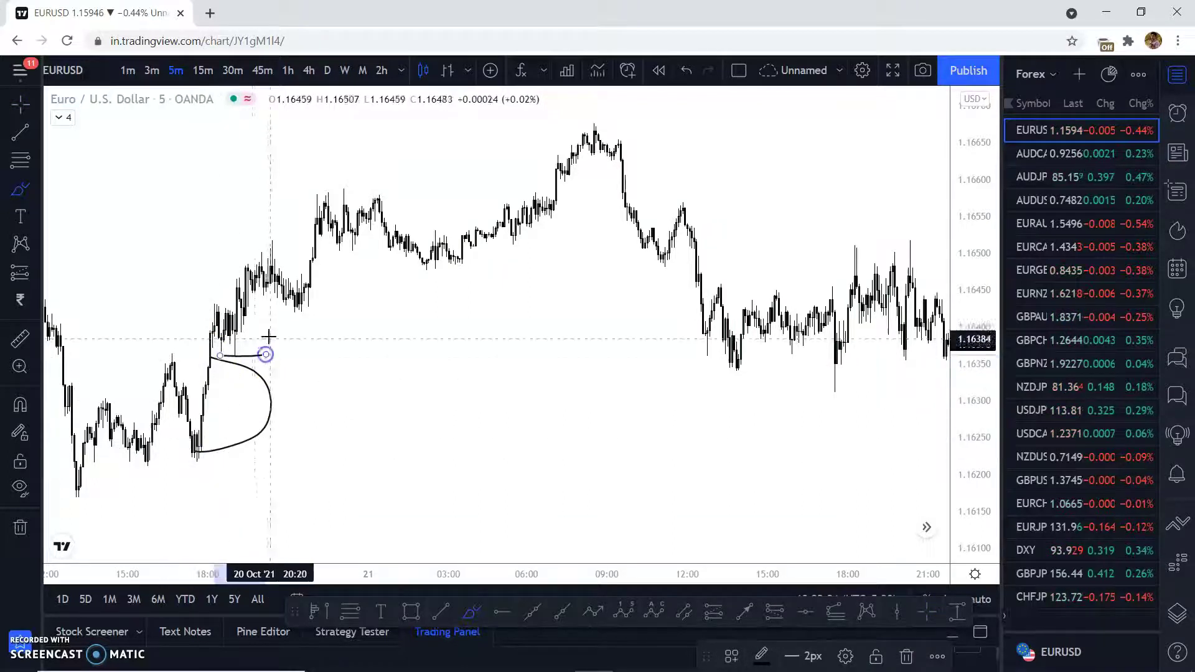
{"action": "mouse_move", "coordinate": [218, 310]}
{"action": "left_mouse_down"}
{"action": "mouse_move", "coordinate": [358, 234]}
{"action": "mouse_move", "coordinate": [453, 232]}
{"action": "mouse_move", "coordinate": [549, 201]}
{"action": "mouse_move", "coordinate": [586, 140]}
{"action": "mouse_move", "coordinate": [626, 224]}
{"action": "mouse_move", "coordinate": [704, 291]}
{"action": "left_mouse_up"}
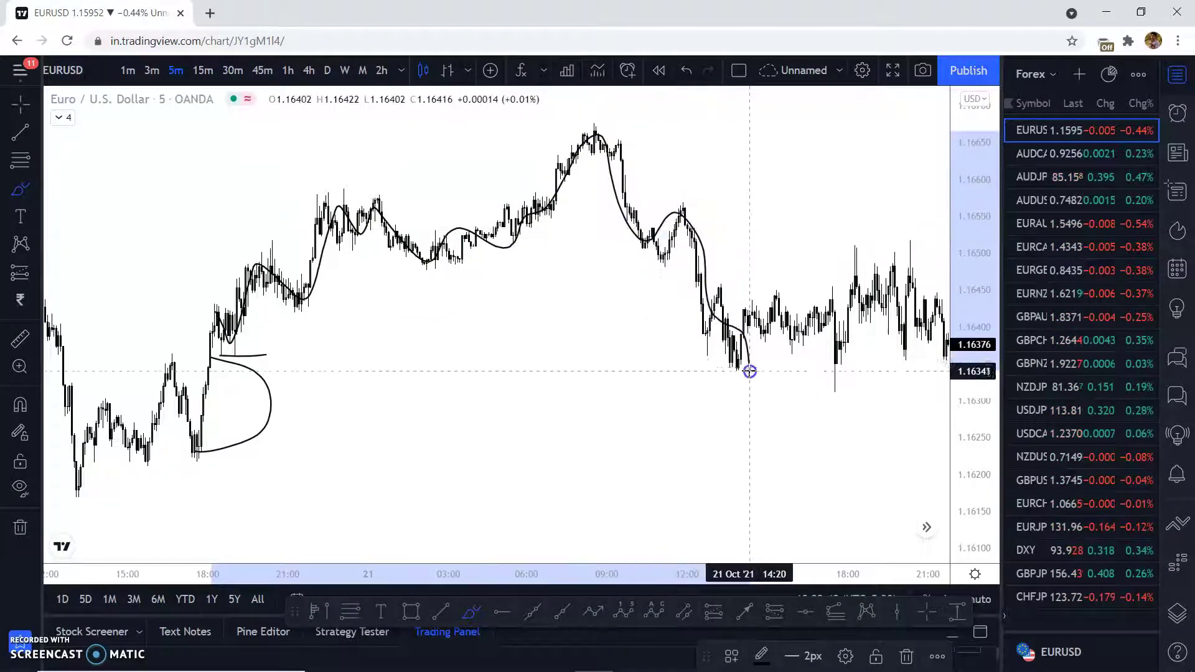
Step: Delete the traced price path and examine the earlier 14 and 15 October candles on the 5-minute chart
{"action": "scroll", "coordinate": [704, 429], "scroll_direction": "down", "scroll_amount": 2}
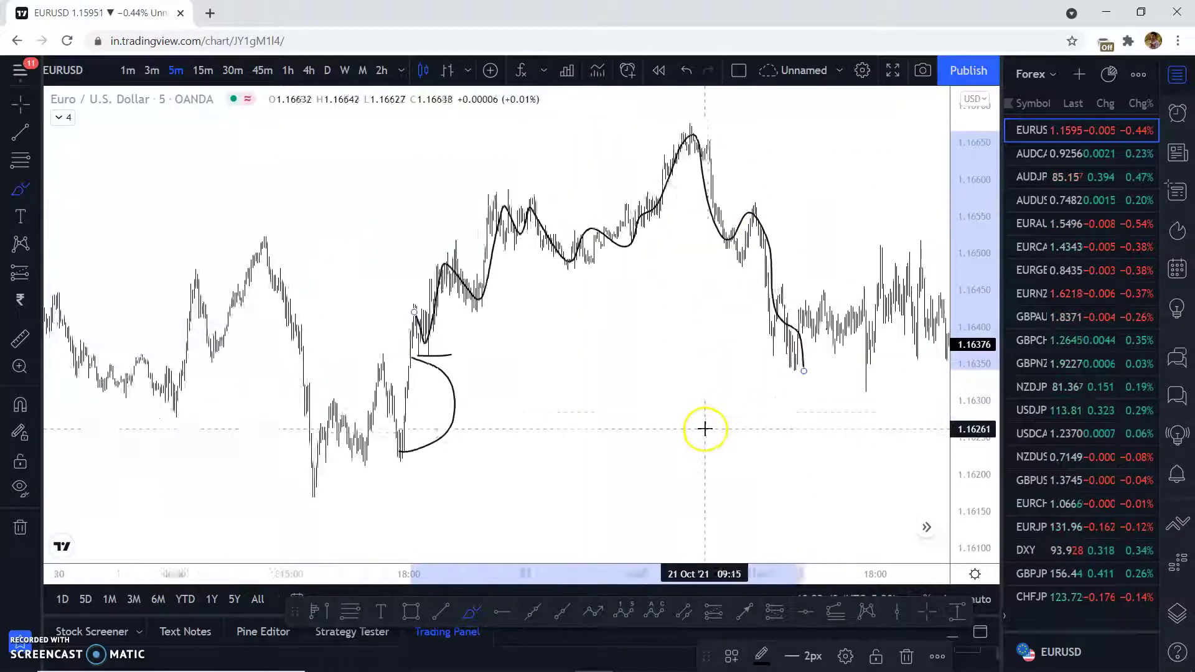
{"action": "scroll", "coordinate": [705, 429], "scroll_direction": "down", "scroll_amount": 3}
{"action": "key", "text": "Delete"}
{"action": "left_click", "coordinate": [19, 103]}
{"action": "left_click_drag", "start_coordinate": [504, 386], "coordinate": [830, 232]}
{"action": "left_click_drag", "start_coordinate": [576, 381], "coordinate": [800, 181]}
{"action": "left_click_drag", "start_coordinate": [458, 374], "coordinate": [687, 270]}
{"action": "scroll", "coordinate": [617, 319], "scroll_direction": "up", "scroll_amount": 6}
{"action": "scroll", "coordinate": [617, 318], "scroll_direction": "up", "scroll_amount": 2}
{"action": "left_click_drag", "start_coordinate": [316, 248], "coordinate": [536, 374]}
{"action": "left_click_drag", "start_coordinate": [371, 336], "coordinate": [593, 333]}
Step: Switch the watchlist to the Red list and load the Nifty 50 index chart
{"action": "left_click", "coordinate": [1021, 74]}
{"action": "left_click", "coordinate": [1028, 146]}
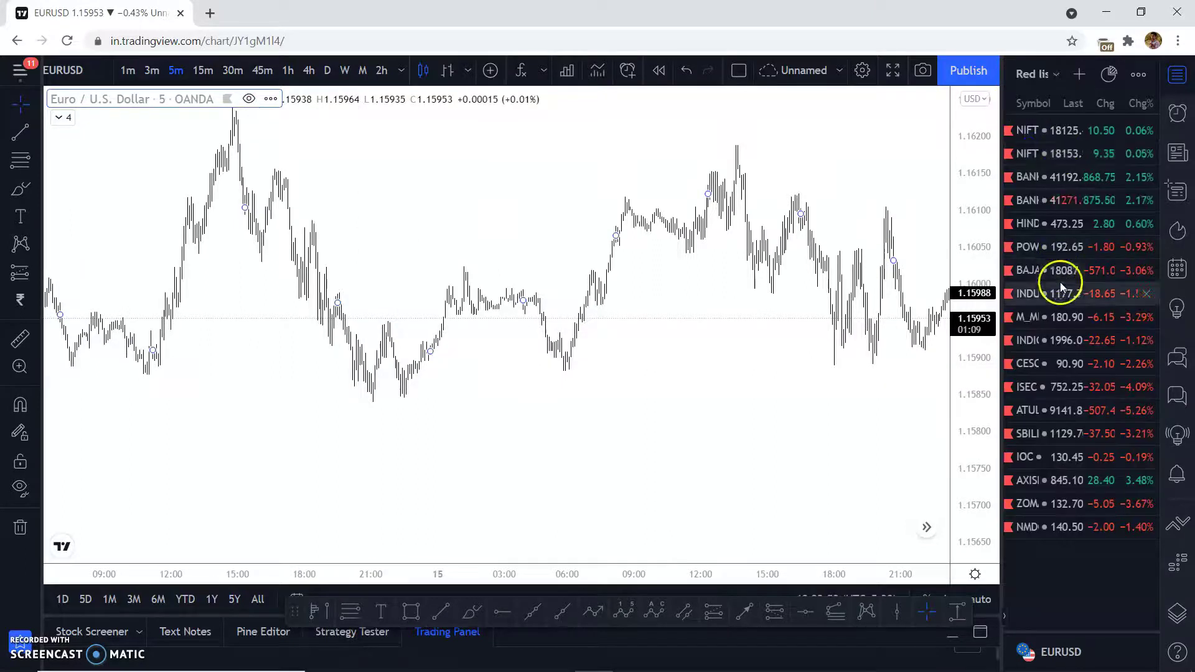
{"action": "left_click", "coordinate": [1047, 136]}
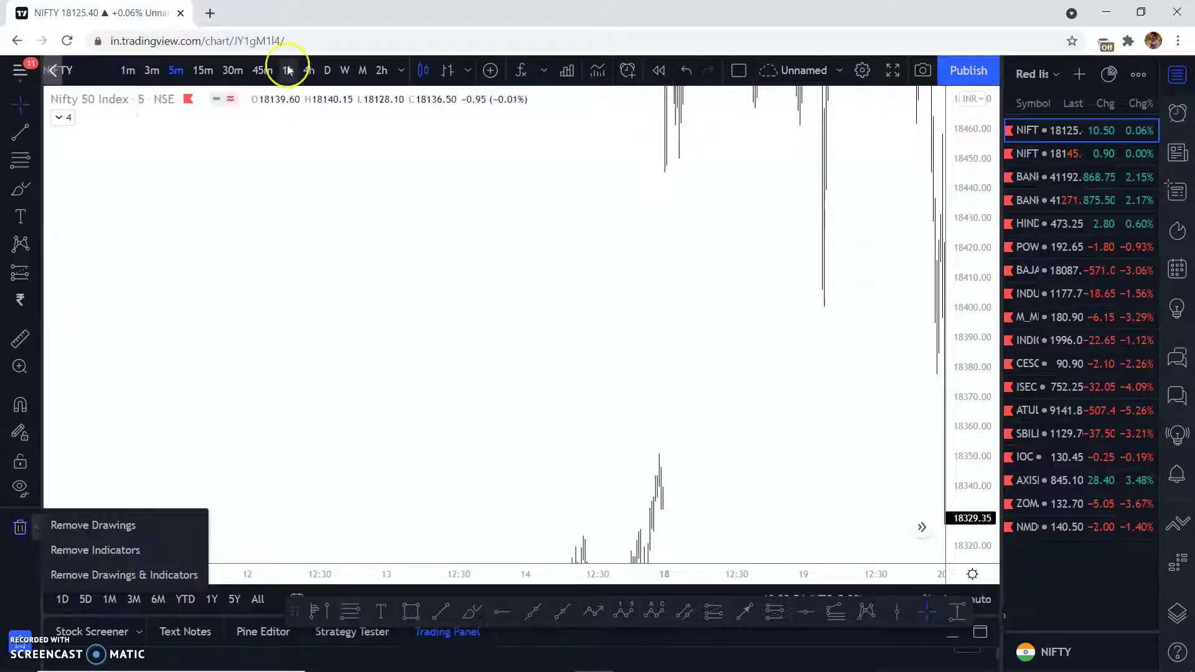
Step: Remove all drawings from the Nifty chart and switch it to the 1-hour interval at the latest candles
{"action": "left_click", "coordinate": [90, 526]}
{"action": "left_click", "coordinate": [289, 71]}
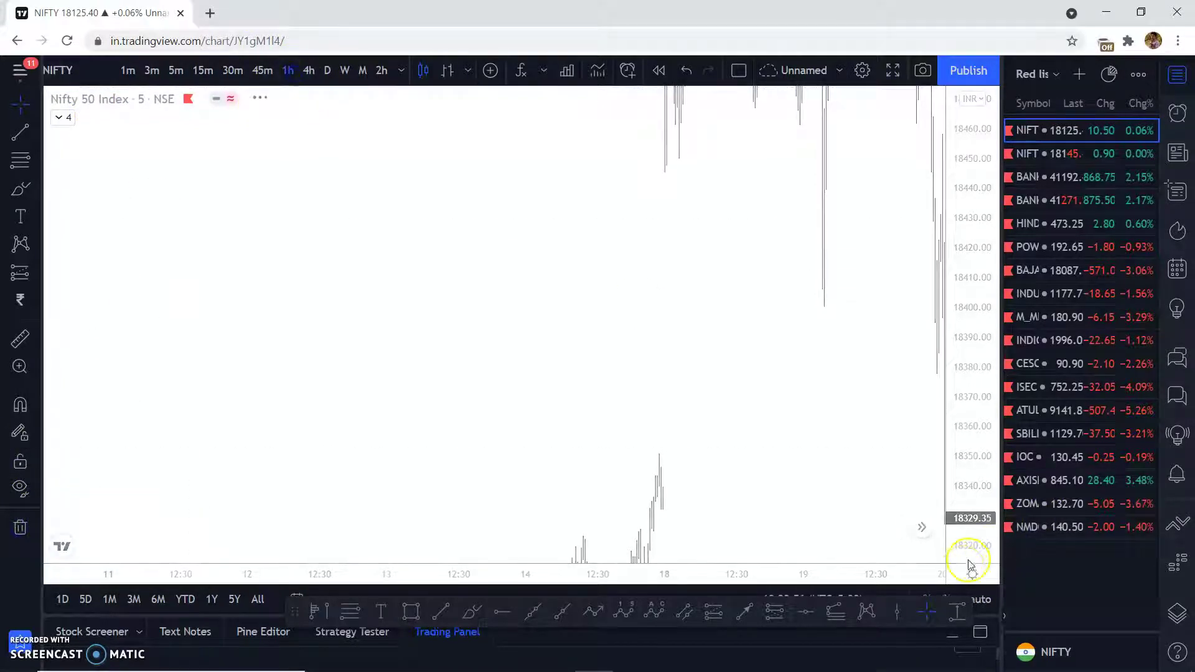
{"action": "scroll", "coordinate": [582, 333], "scroll_direction": "up", "scroll_amount": 4}
{"action": "left_click_drag", "start_coordinate": [897, 298], "coordinate": [581, 283]}
{"action": "scroll", "coordinate": [825, 288], "scroll_direction": "down", "scroll_amount": 3}
{"action": "left_click", "coordinate": [920, 530]}
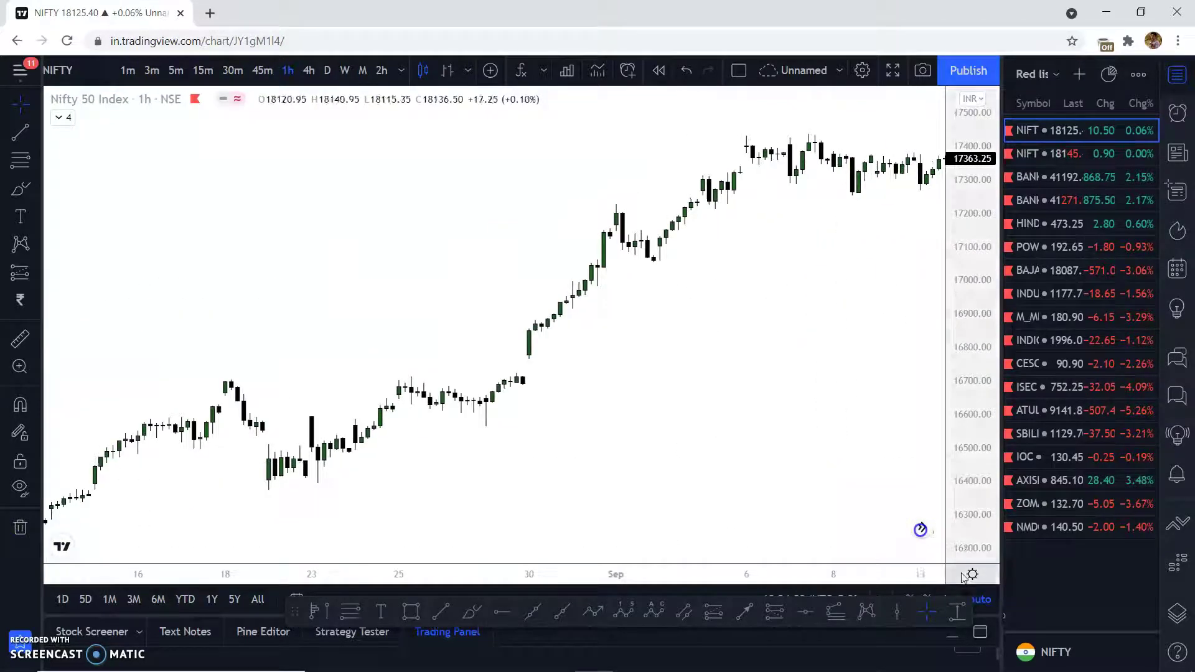
Step: Mark the successive lower highs of the decline from the 19 October peak to 25 October with freehand strokes
{"action": "left_click_drag", "start_coordinate": [830, 320], "coordinate": [640, 330]}
{"action": "left_click_drag", "start_coordinate": [978, 363], "coordinate": [947, 313]}
{"action": "scroll", "coordinate": [884, 309], "scroll_direction": "down", "scroll_amount": 2}
{"action": "left_click_drag", "start_coordinate": [866, 307], "coordinate": [784, 413]}
{"action": "left_click", "coordinate": [14, 184]}
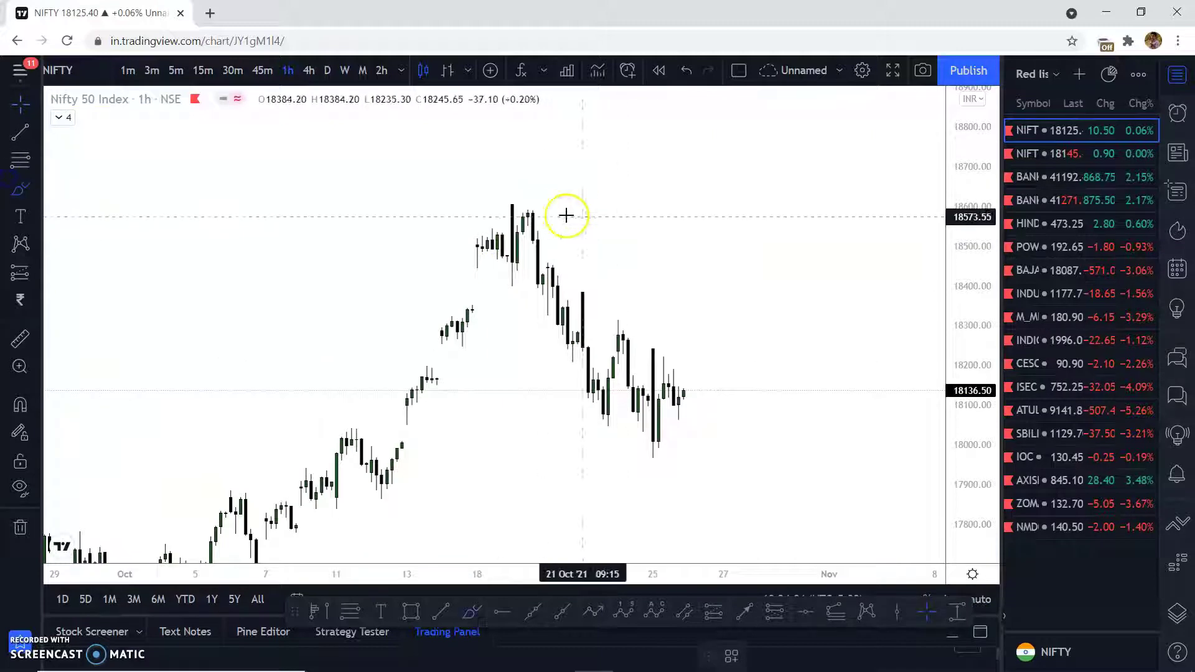
{"action": "left_click_drag", "start_coordinate": [566, 215], "coordinate": [533, 206]}
{"action": "left_click_drag", "start_coordinate": [544, 263], "coordinate": [624, 330]}
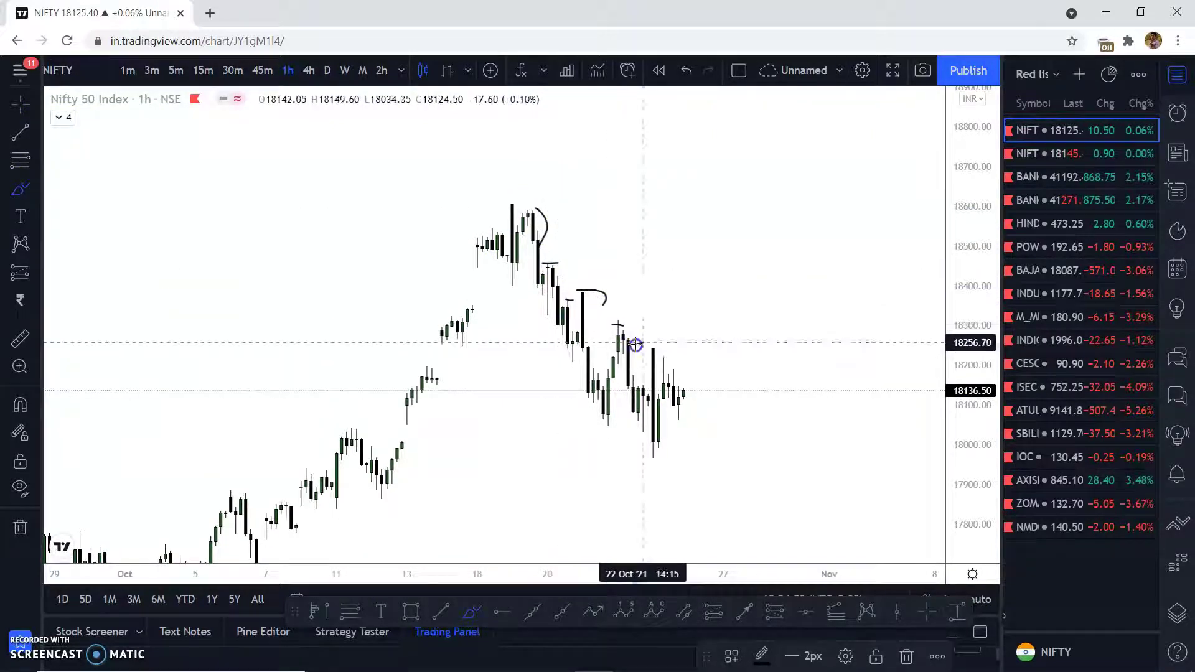
{"action": "left_click_drag", "start_coordinate": [676, 359], "coordinate": [680, 372]}
Step: Place a rectangular support zone from about 17,820 to 18,035, starting at the 8 October candles and extending beyond the latest price
{"action": "scroll", "coordinate": [671, 398], "scroll_direction": "down", "scroll_amount": 3}
{"action": "left_click", "coordinate": [20, 104]}
{"action": "left_click_drag", "start_coordinate": [423, 358], "coordinate": [400, 264]}
{"action": "left_click_drag", "start_coordinate": [961, 233], "coordinate": [952, 438]}
{"action": "scroll", "coordinate": [865, 410], "scroll_direction": "down", "scroll_amount": 2}
{"action": "left_click_drag", "start_coordinate": [841, 409], "coordinate": [749, 418]}
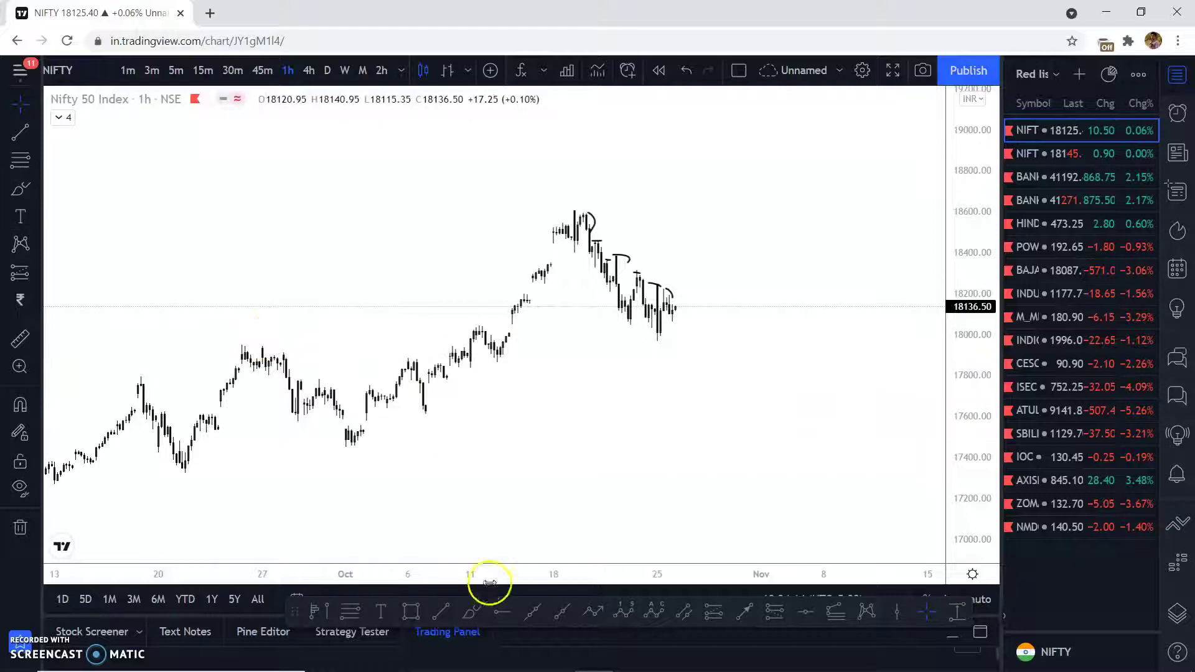
{"action": "left_click", "coordinate": [412, 610]}
{"action": "left_click", "coordinate": [464, 320]}
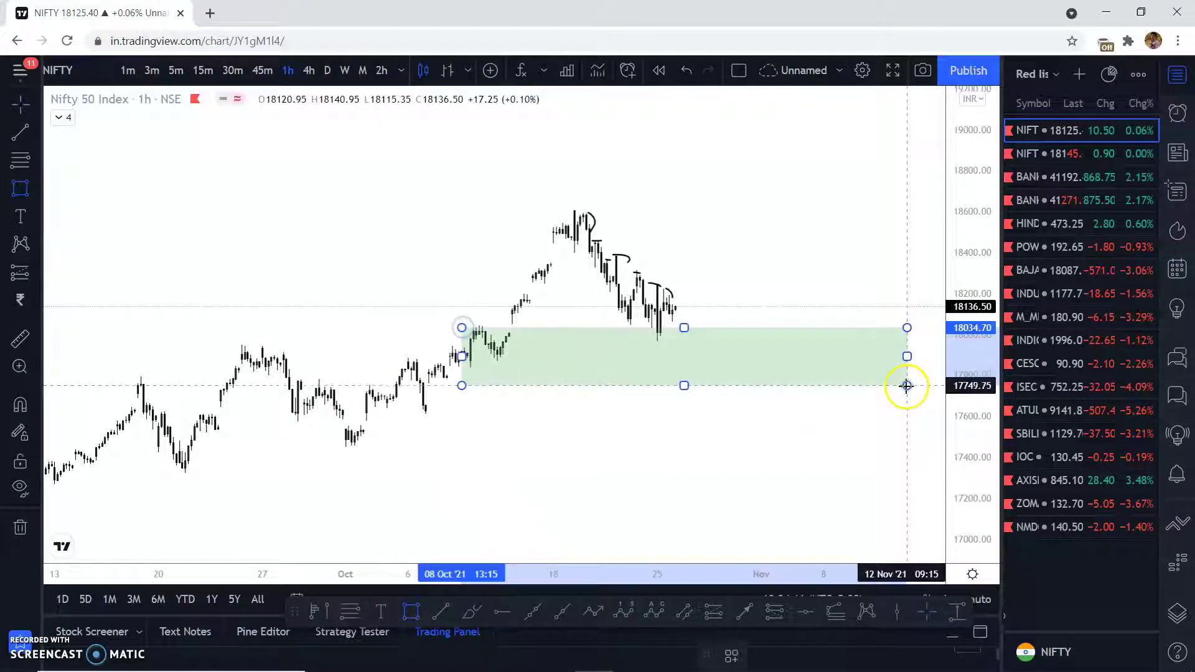
{"action": "left_click", "coordinate": [904, 371]}
{"action": "left_click_drag", "start_coordinate": [803, 418], "coordinate": [802, 452]}
{"action": "left_click_drag", "start_coordinate": [936, 389], "coordinate": [926, 353]}
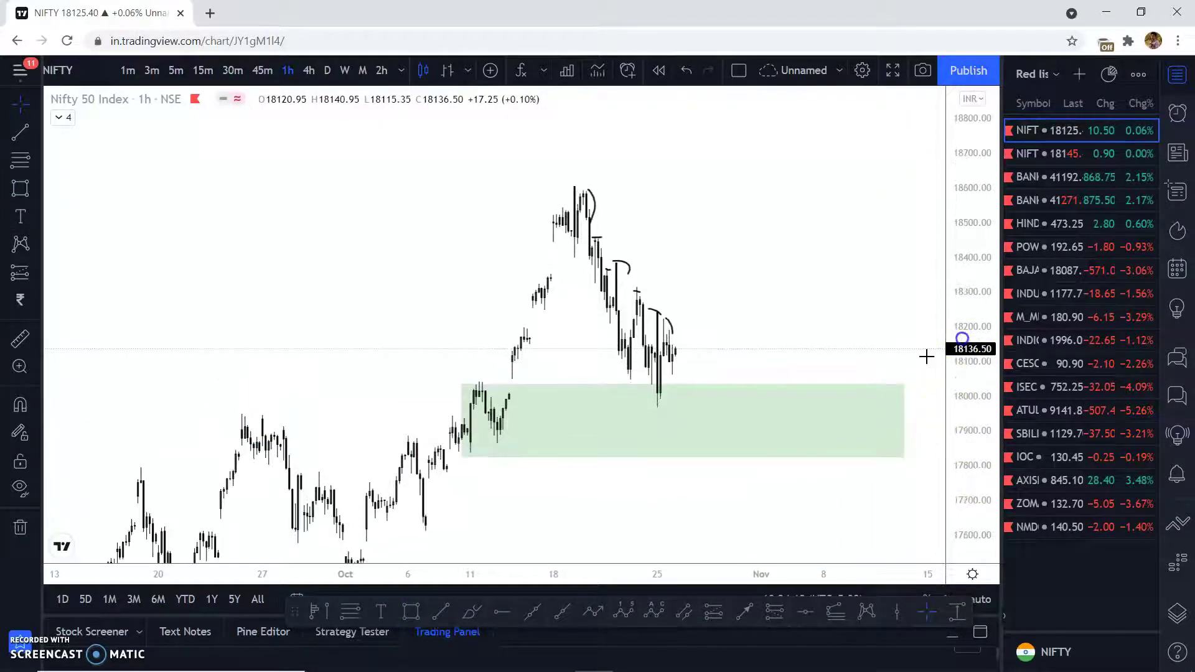
{"action": "scroll", "coordinate": [758, 323], "scroll_direction": "up", "scroll_amount": 2}
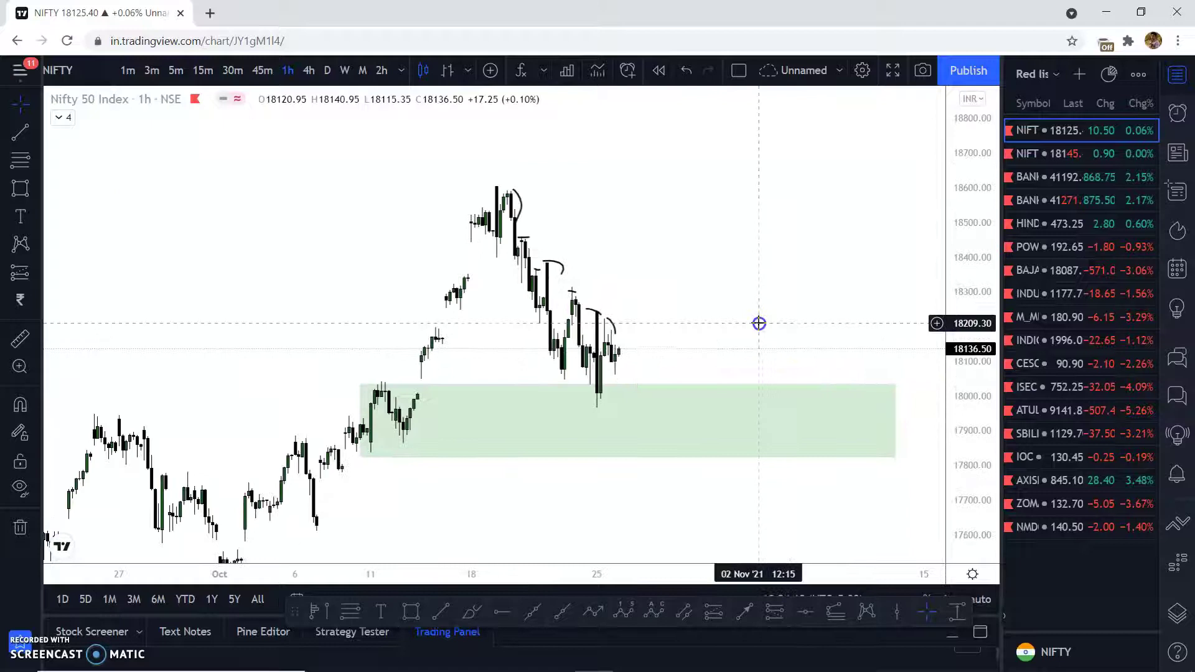
Step: Underline the 25 October low and sketch a projected dip into the zone followed by a rally arrow to about 18,650
{"action": "left_click", "coordinate": [471, 614]}
{"action": "mouse_move", "coordinate": [580, 403]}
{"action": "left_mouse_down"}
{"action": "mouse_move", "coordinate": [629, 402]}
{"action": "mouse_move", "coordinate": [661, 360]}
{"action": "mouse_move", "coordinate": [736, 313]}
{"action": "mouse_move", "coordinate": [766, 184]}
{"action": "mouse_move", "coordinate": [791, 219]}
{"action": "left_mouse_up"}
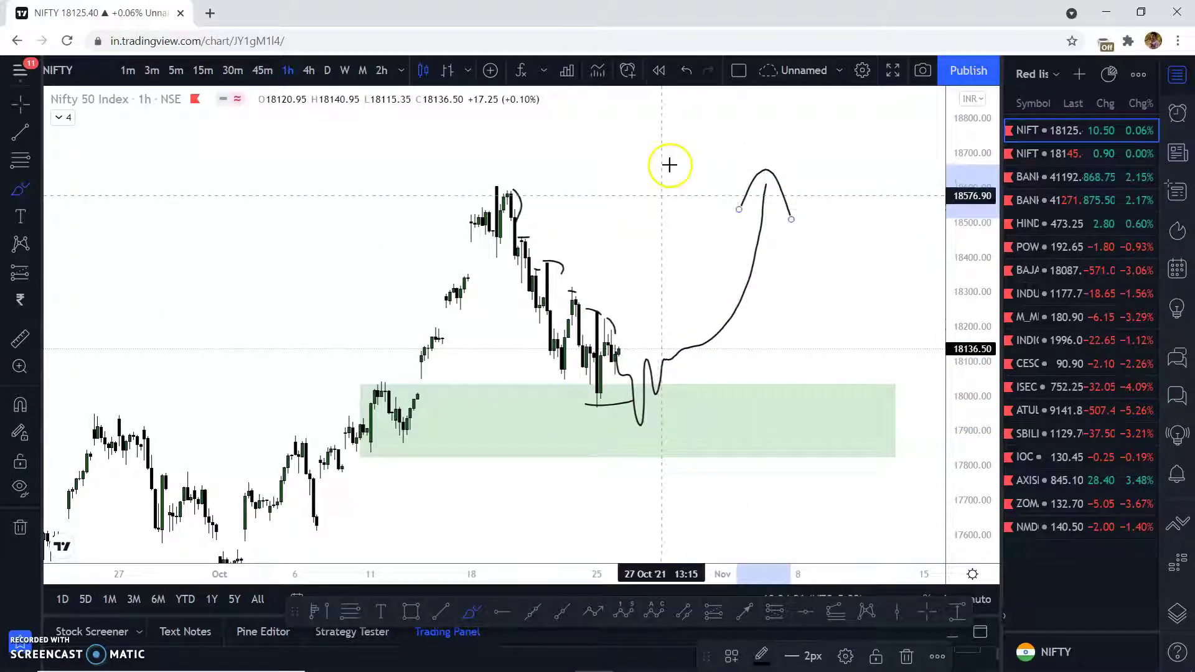
{"action": "left_click", "coordinate": [23, 94]}
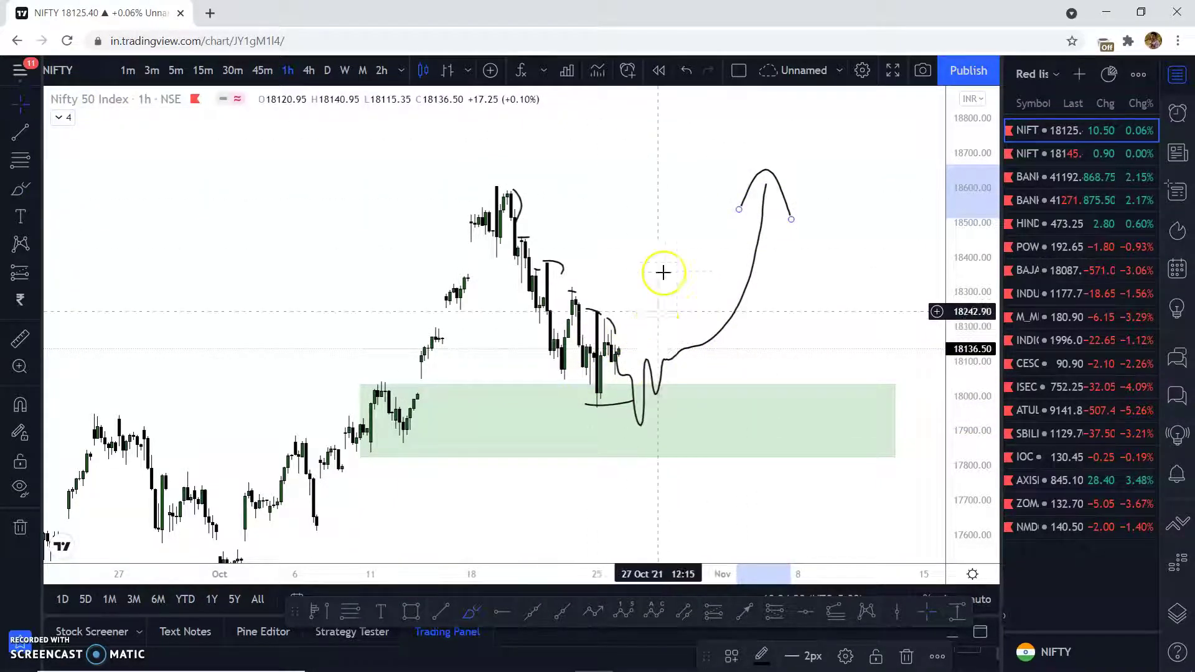
{"action": "left_click_drag", "start_coordinate": [720, 268], "coordinate": [702, 294]}
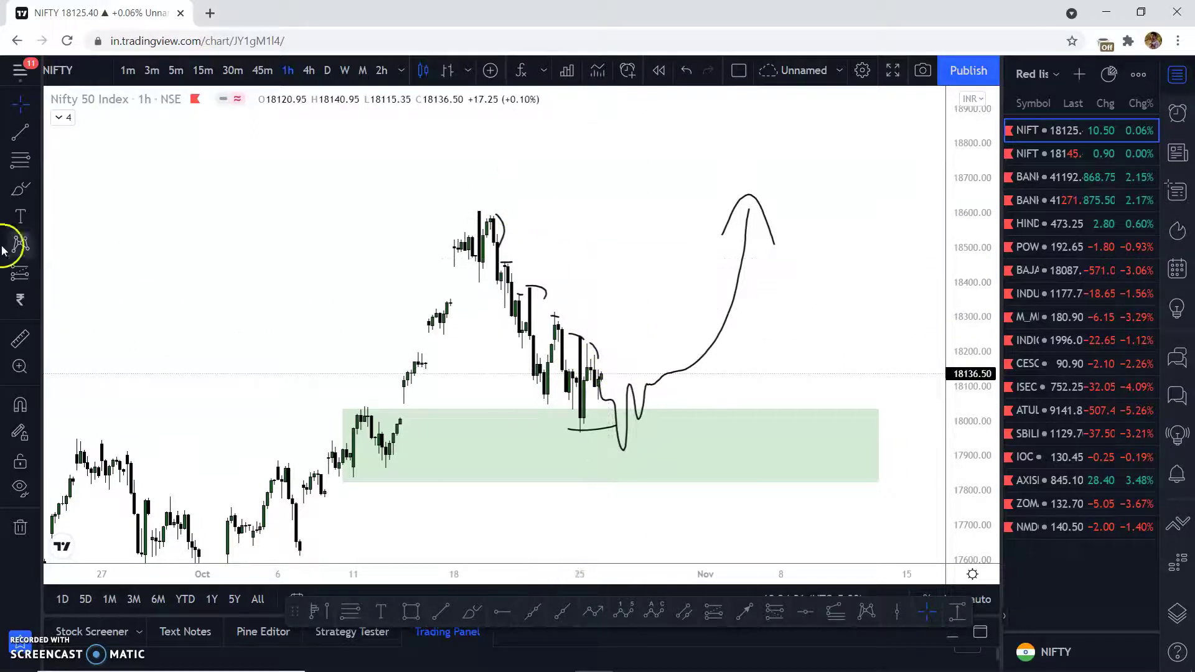
Step: Mark the lower highs again with short strokes and draw a cross above the 25 October high
{"action": "left_click_drag", "start_coordinate": [489, 206], "coordinate": [560, 315]}
{"action": "left_click", "coordinate": [686, 70]}
{"action": "left_click_drag", "start_coordinate": [492, 188], "coordinate": [530, 191]}
{"action": "left_click", "coordinate": [524, 238]}
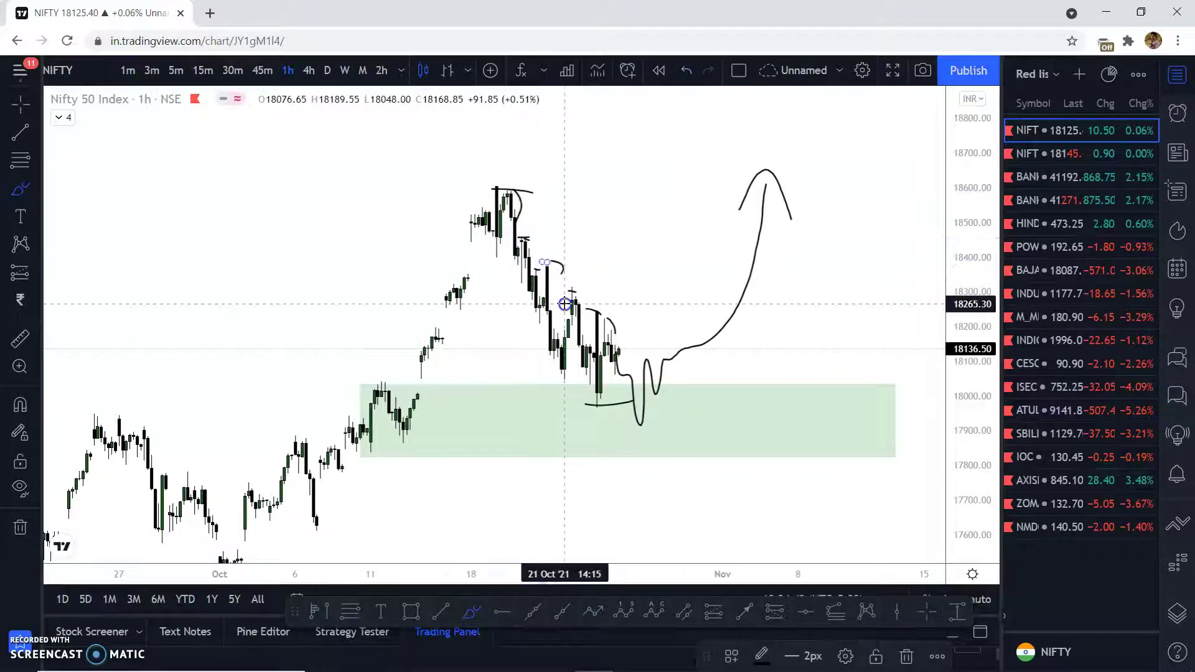
{"action": "left_click_drag", "start_coordinate": [587, 273], "coordinate": [620, 303]}
{"action": "left_click_drag", "start_coordinate": [621, 254], "coordinate": [590, 299]}
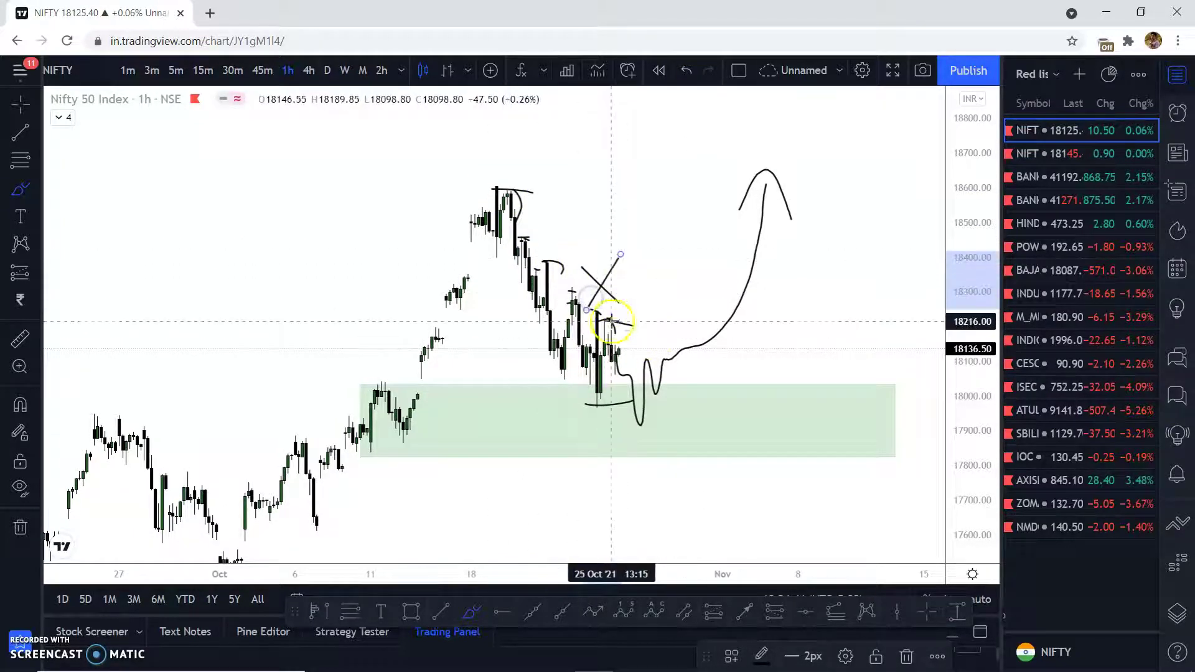
Step: Trace the rally from the support zone up to about 18,560 and undo that trace
{"action": "mouse_move", "coordinate": [500, 366]}
{"action": "left_mouse_down"}
{"action": "mouse_move", "coordinate": [586, 426]}
{"action": "mouse_move", "coordinate": [649, 201]}
{"action": "left_mouse_up"}
{"action": "left_click", "coordinate": [21, 104]}
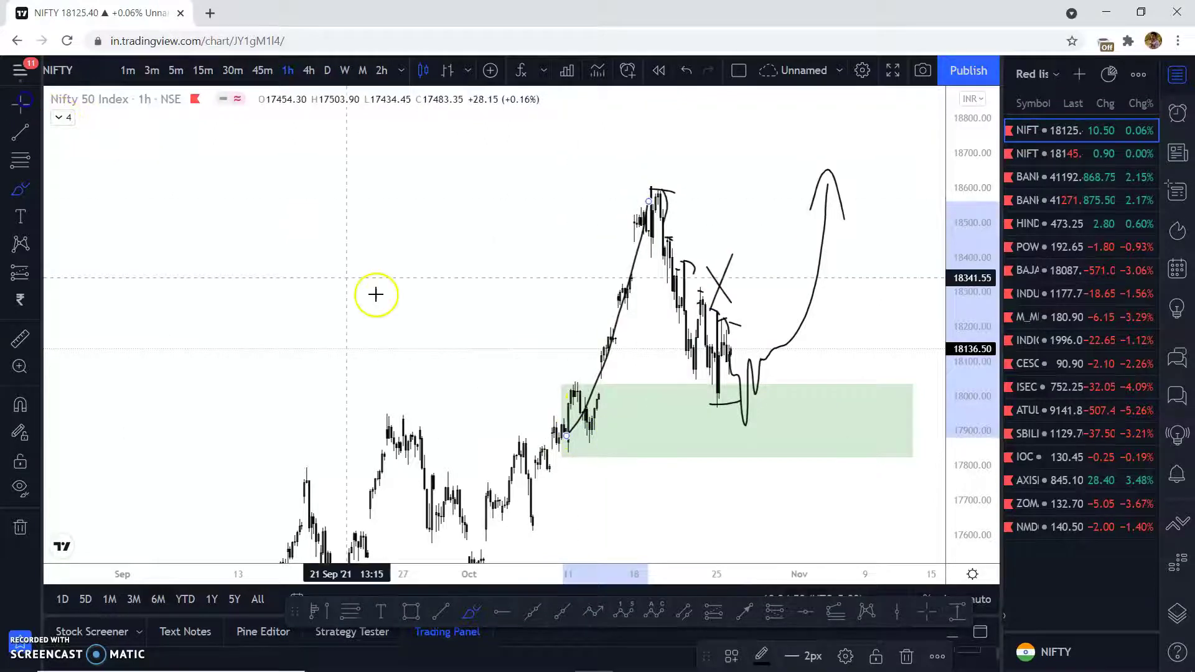
{"action": "left_click_drag", "start_coordinate": [409, 303], "coordinate": [371, 224]}
{"action": "left_click_drag", "start_coordinate": [961, 289], "coordinate": [961, 376]}
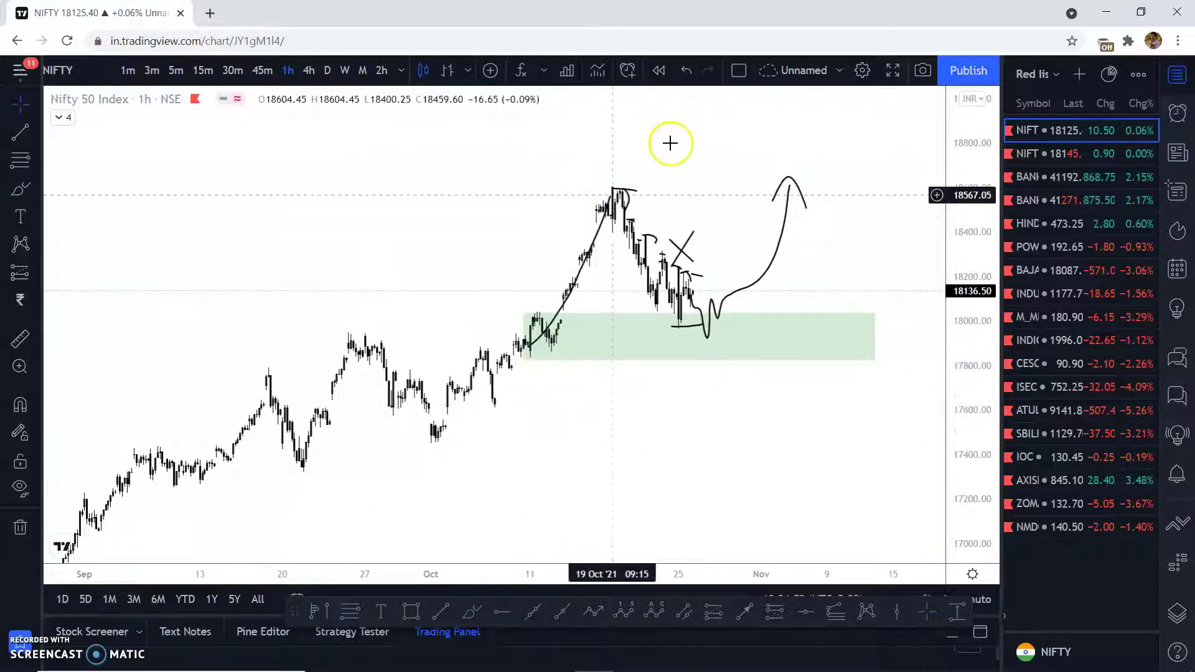
{"action": "left_click", "coordinate": [686, 71]}
{"action": "left_click", "coordinate": [687, 70]}
{"action": "scroll", "coordinate": [757, 295], "scroll_direction": "up", "scroll_amount": 5}
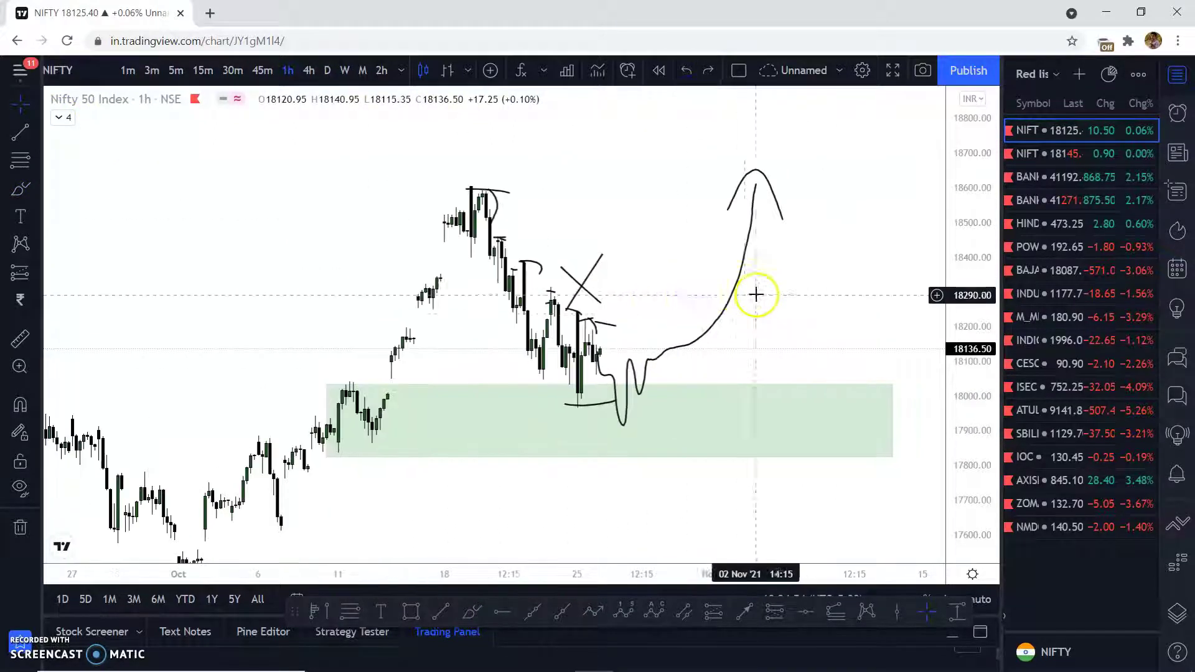
Step: Circle the projected false breakdown, sketch a second rally arrow to about 18,700, and undo all the projection marks
{"action": "left_click", "coordinate": [15, 194]}
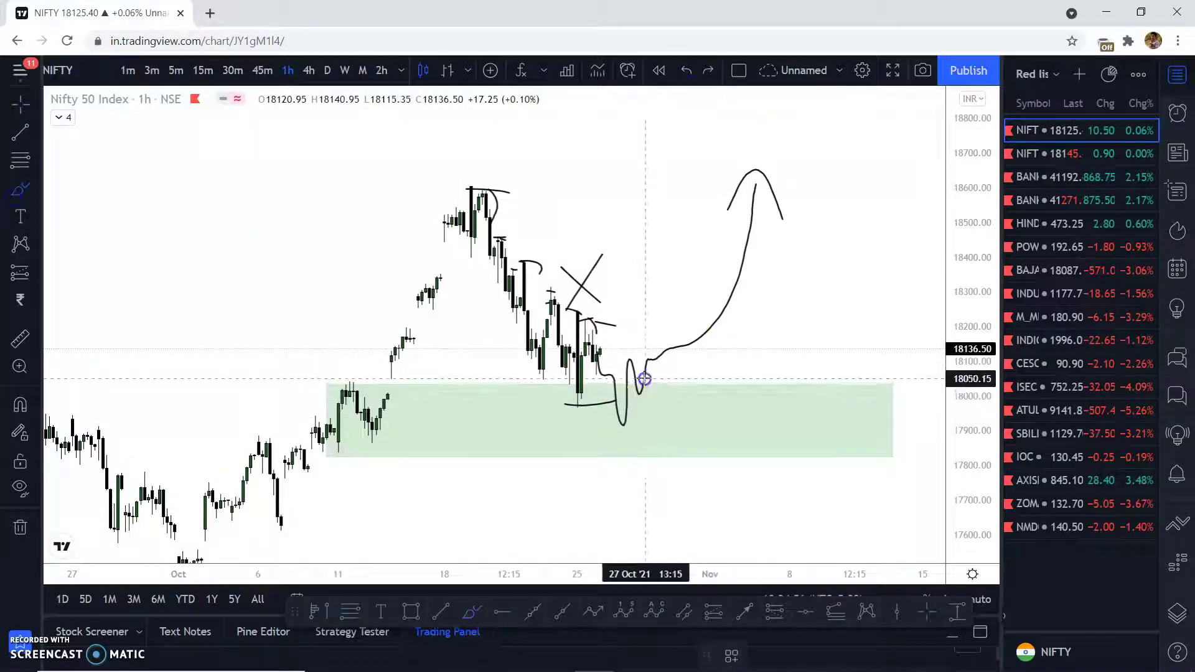
{"action": "left_click_drag", "start_coordinate": [641, 375], "coordinate": [630, 401]}
{"action": "mouse_move", "coordinate": [595, 351]}
{"action": "left_mouse_down"}
{"action": "mouse_move", "coordinate": [635, 392]}
{"action": "mouse_move", "coordinate": [787, 192]}
{"action": "mouse_move", "coordinate": [795, 144]}
{"action": "mouse_move", "coordinate": [809, 194]}
{"action": "left_mouse_up"}
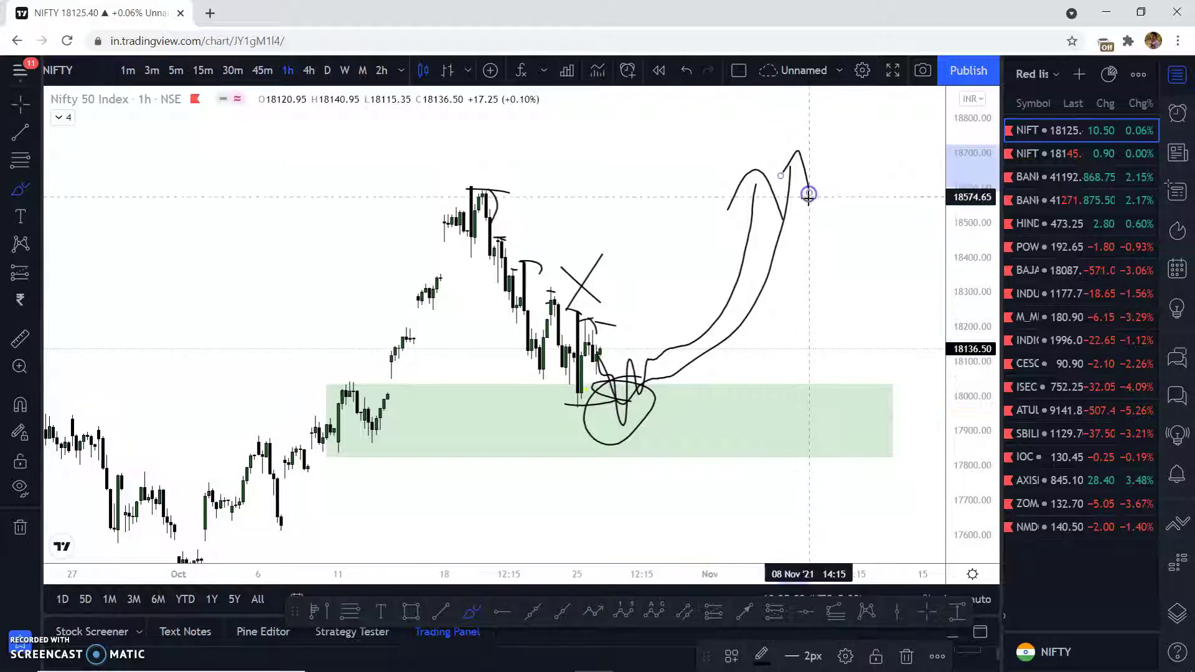
{"action": "left_click", "coordinate": [685, 71]}
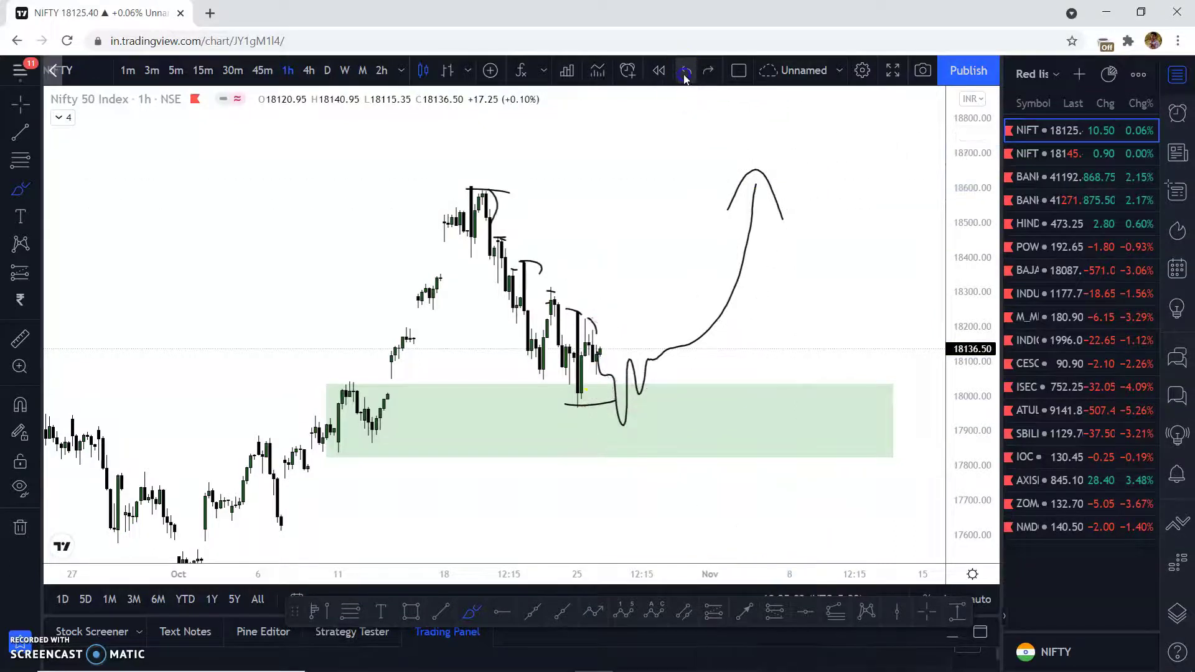
{"action": "left_click", "coordinate": [685, 72]}
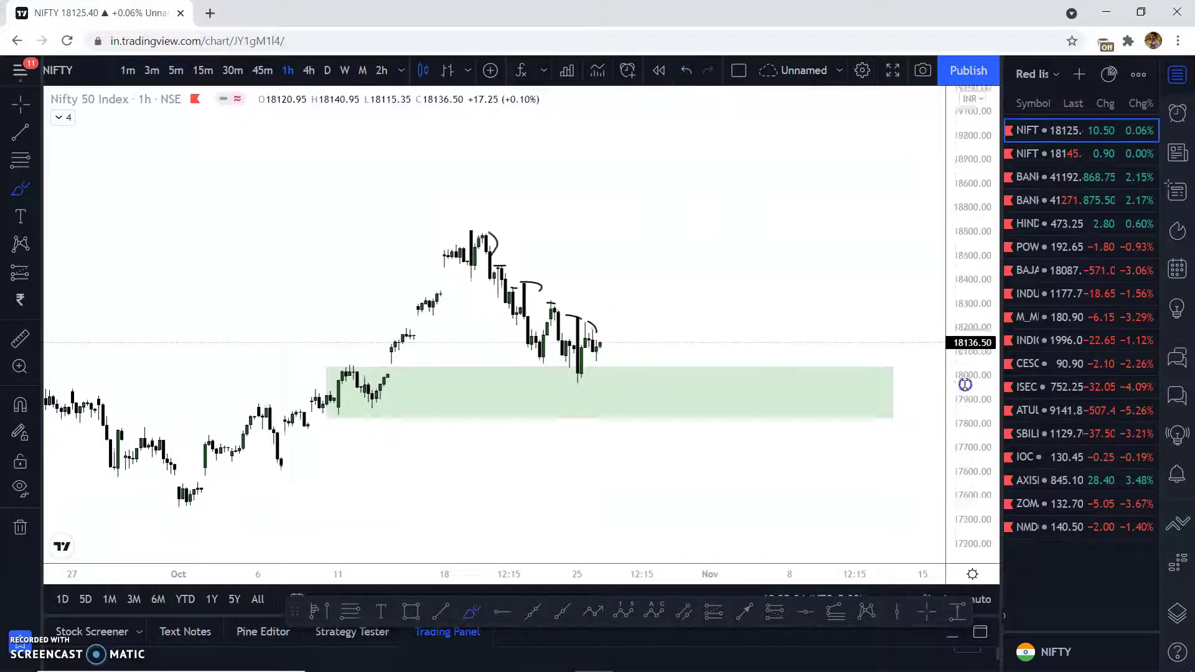
Step: Sketch a steep drop from about 18,570 to 17,900 beside the candles and circle the mid-October consolidation inside the zone
{"action": "left_click_drag", "start_coordinate": [489, 211], "coordinate": [489, 236]}
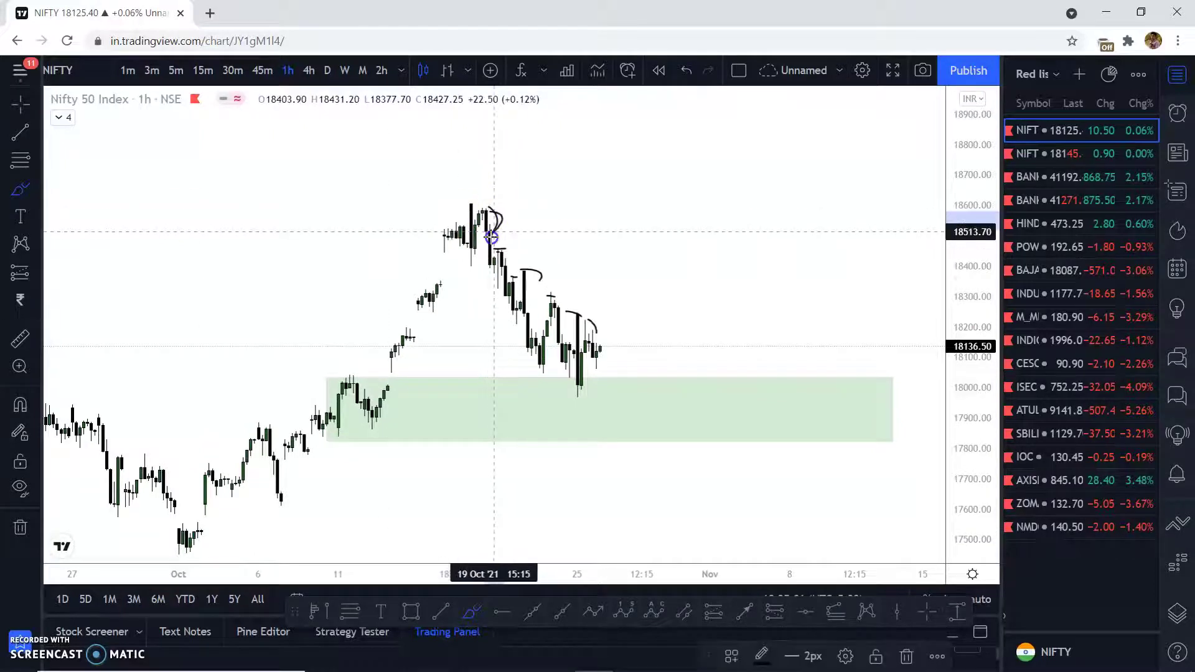
{"action": "left_click_drag", "start_coordinate": [650, 213], "coordinate": [664, 416]}
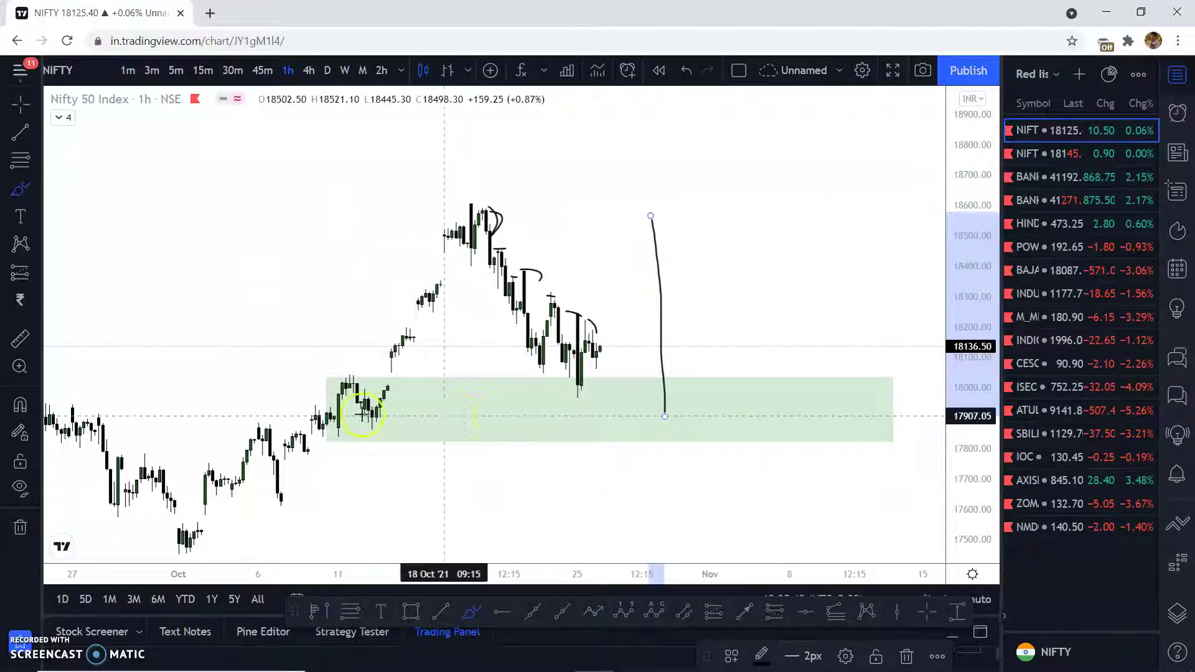
{"action": "mouse_move", "coordinate": [366, 376]}
{"action": "left_mouse_down"}
{"action": "mouse_move", "coordinate": [360, 357]}
{"action": "mouse_move", "coordinate": [330, 363]}
{"action": "left_mouse_up"}
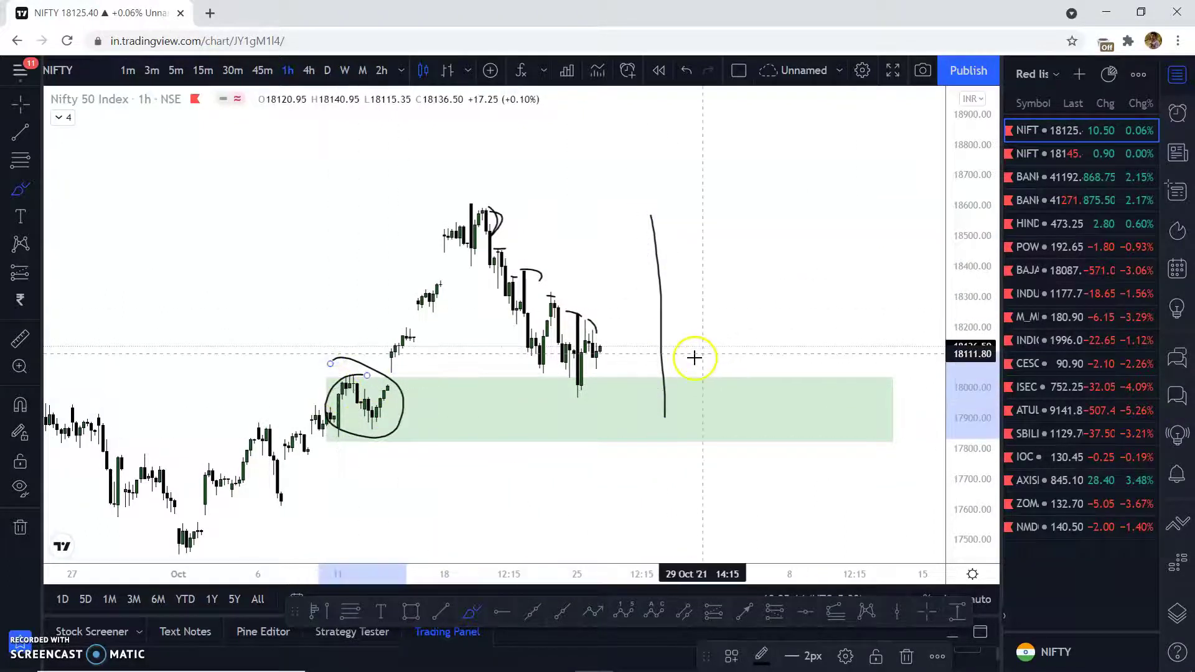
Step: Extend the drop with a choppy base in the zone, mark its highs, and undo the whole example sketch
{"action": "mouse_move", "coordinate": [665, 416]}
{"action": "left_mouse_down"}
{"action": "mouse_move", "coordinate": [689, 382]}
{"action": "mouse_move", "coordinate": [698, 408]}
{"action": "mouse_move", "coordinate": [720, 372]}
{"action": "mouse_move", "coordinate": [764, 449]}
{"action": "left_mouse_up"}
{"action": "left_click_drag", "start_coordinate": [703, 364], "coordinate": [745, 358]}
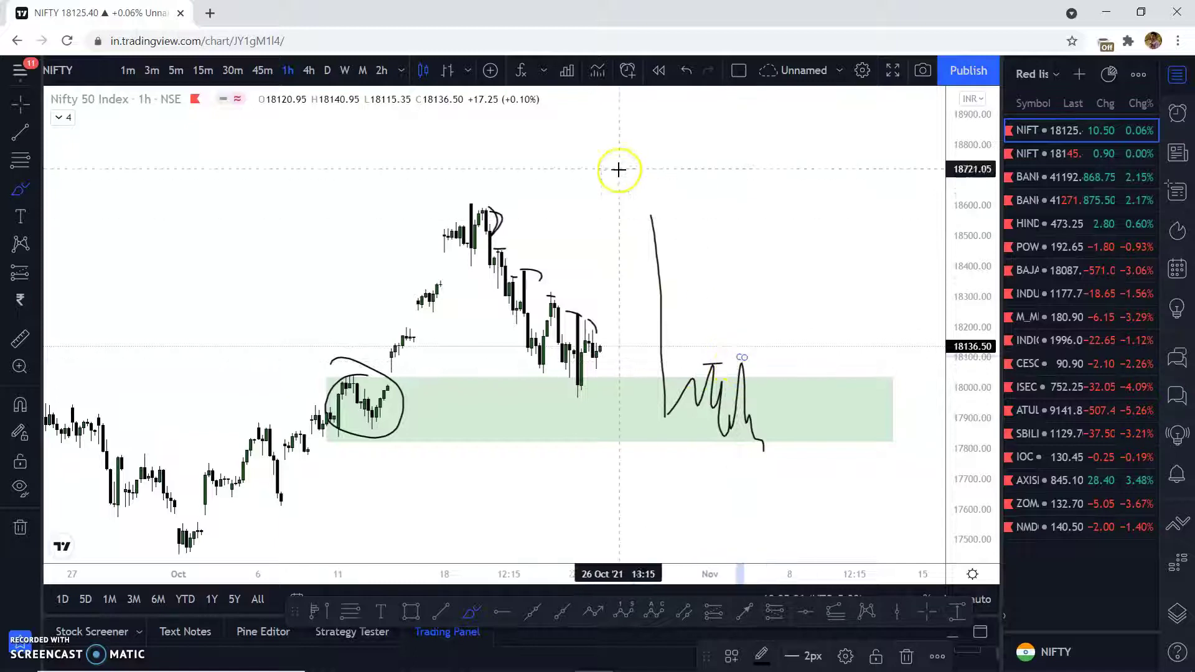
{"action": "left_click", "coordinate": [688, 73]}
{"action": "left_click", "coordinate": [688, 74]}
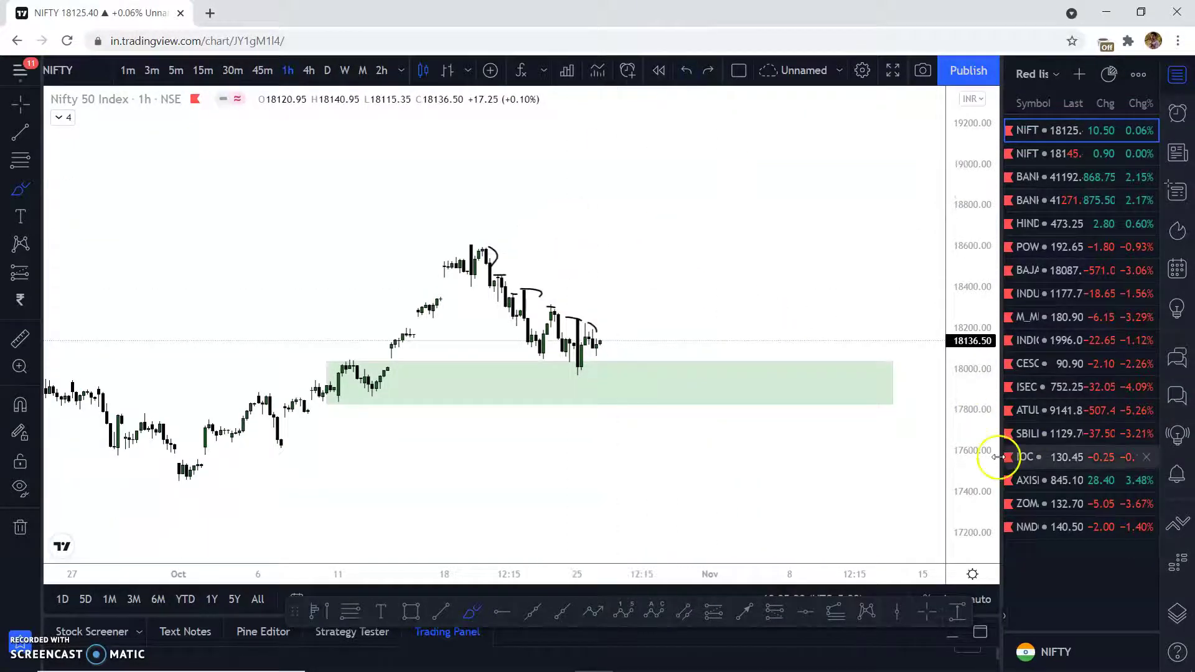
Step: Sketch a projected rally from the latest candle up to an arrowhead at about 18,650
{"action": "left_click_drag", "start_coordinate": [986, 458], "coordinate": [914, 160]}
{"action": "left_click_drag", "start_coordinate": [987, 272], "coordinate": [701, 339]}
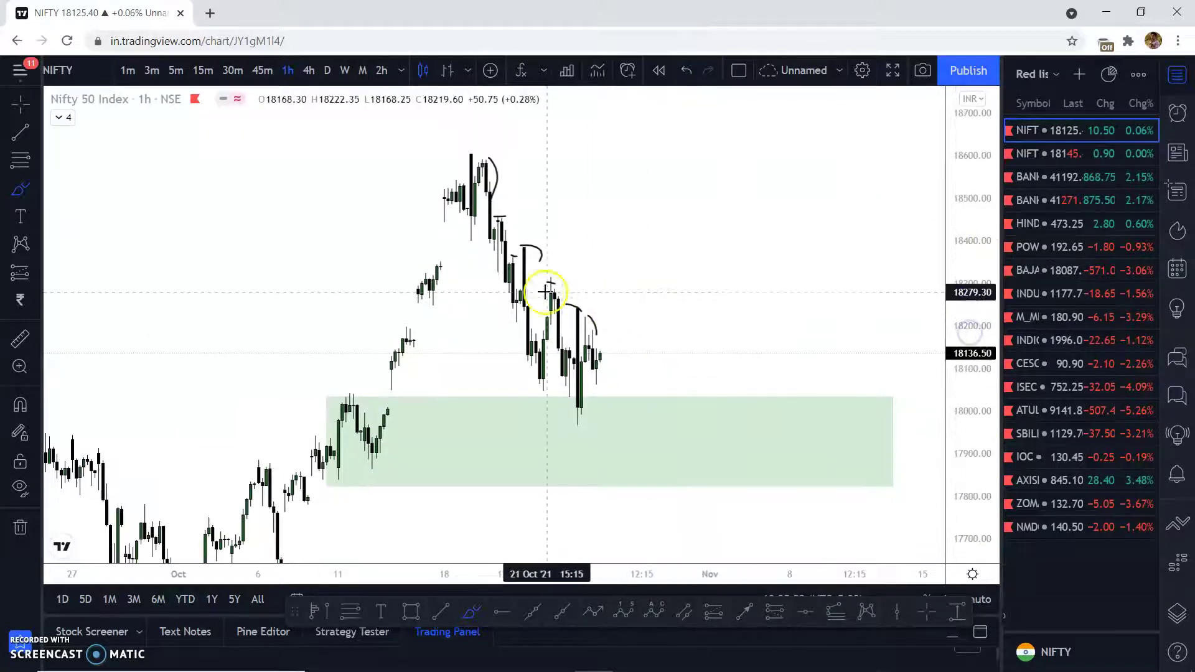
{"action": "mouse_move", "coordinate": [601, 358]}
{"action": "left_mouse_down"}
{"action": "mouse_move", "coordinate": [720, 200]}
{"action": "mouse_move", "coordinate": [736, 134]}
{"action": "mouse_move", "coordinate": [752, 174]}
{"action": "left_mouse_up"}
{"action": "left_click", "coordinate": [20, 106]}
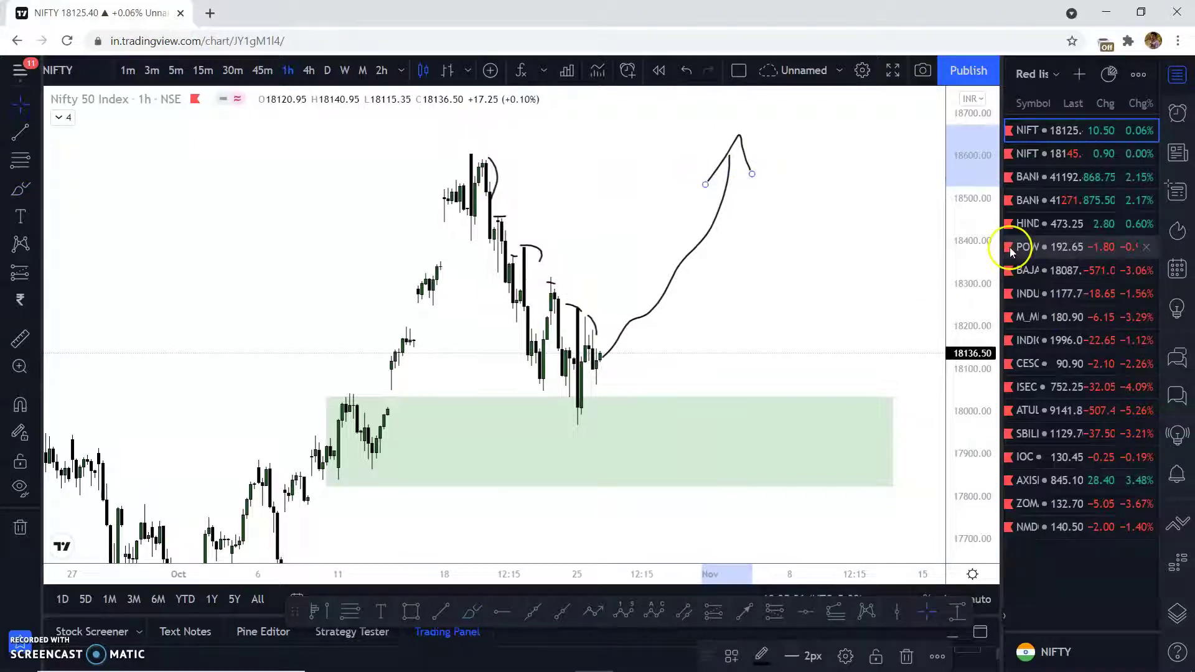
{"action": "left_click_drag", "start_coordinate": [988, 248], "coordinate": [993, 323]}
{"action": "scroll", "coordinate": [884, 313], "scroll_direction": "down", "scroll_amount": 1}
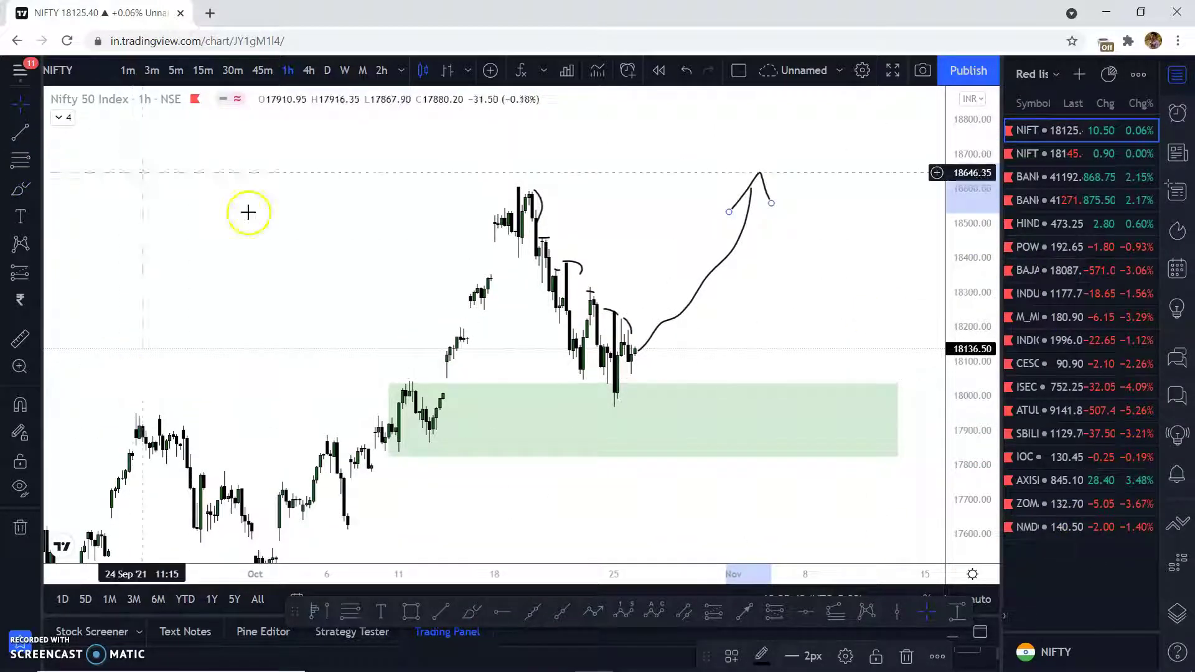
Step: Sketch a downtrend from about 20,400, a base along a line near 19,370, a false breakdown and a reversal to about 20,300 in empty space
{"action": "left_click_drag", "start_coordinate": [363, 269], "coordinate": [326, 531]}
{"action": "left_click_drag", "start_coordinate": [471, 296], "coordinate": [370, 513]}
{"action": "left_click_drag", "start_coordinate": [446, 364], "coordinate": [401, 267]}
{"action": "left_click", "coordinate": [24, 193]}
{"action": "mouse_move", "coordinate": [345, 135]}
{"action": "left_mouse_down"}
{"action": "mouse_move", "coordinate": [366, 256]}
{"action": "mouse_move", "coordinate": [387, 254]}
{"action": "mouse_move", "coordinate": [442, 329]}
{"action": "mouse_move", "coordinate": [473, 325]}
{"action": "mouse_move", "coordinate": [514, 352]}
{"action": "mouse_move", "coordinate": [560, 448]}
{"action": "mouse_move", "coordinate": [597, 417]}
{"action": "mouse_move", "coordinate": [712, 476]}
{"action": "mouse_move", "coordinate": [769, 488]}
{"action": "mouse_move", "coordinate": [829, 380]}
{"action": "left_mouse_up"}
{"action": "left_click_drag", "start_coordinate": [843, 309], "coordinate": [854, 260]}
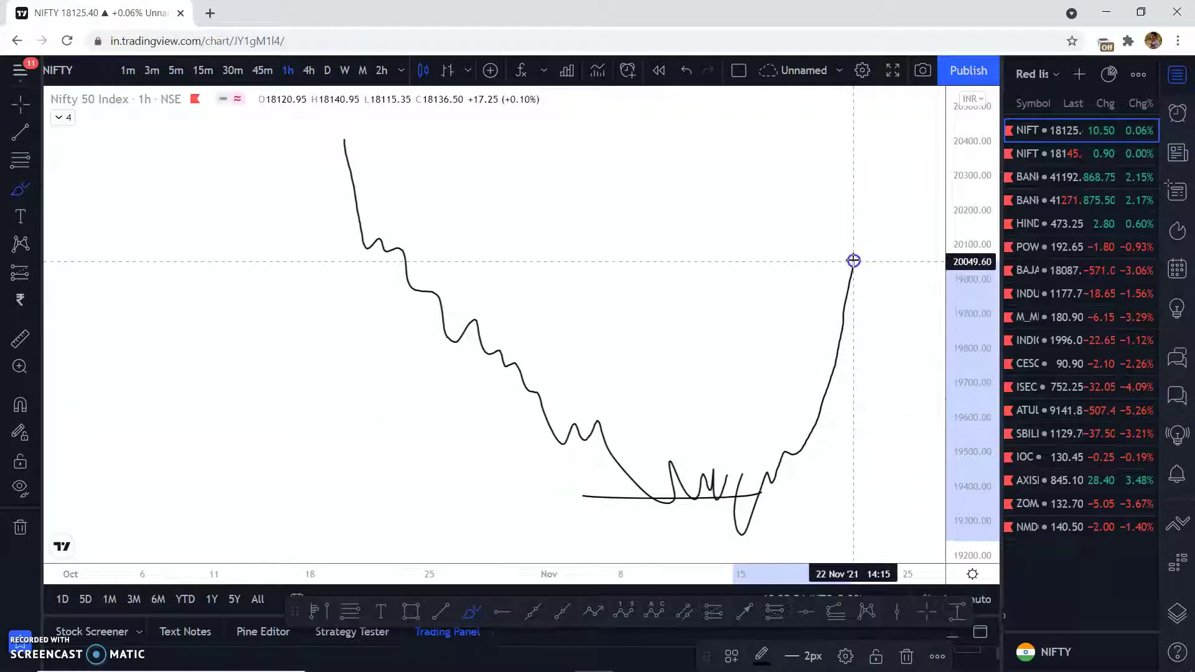
{"action": "left_click_drag", "start_coordinate": [866, 214], "coordinate": [874, 170]}
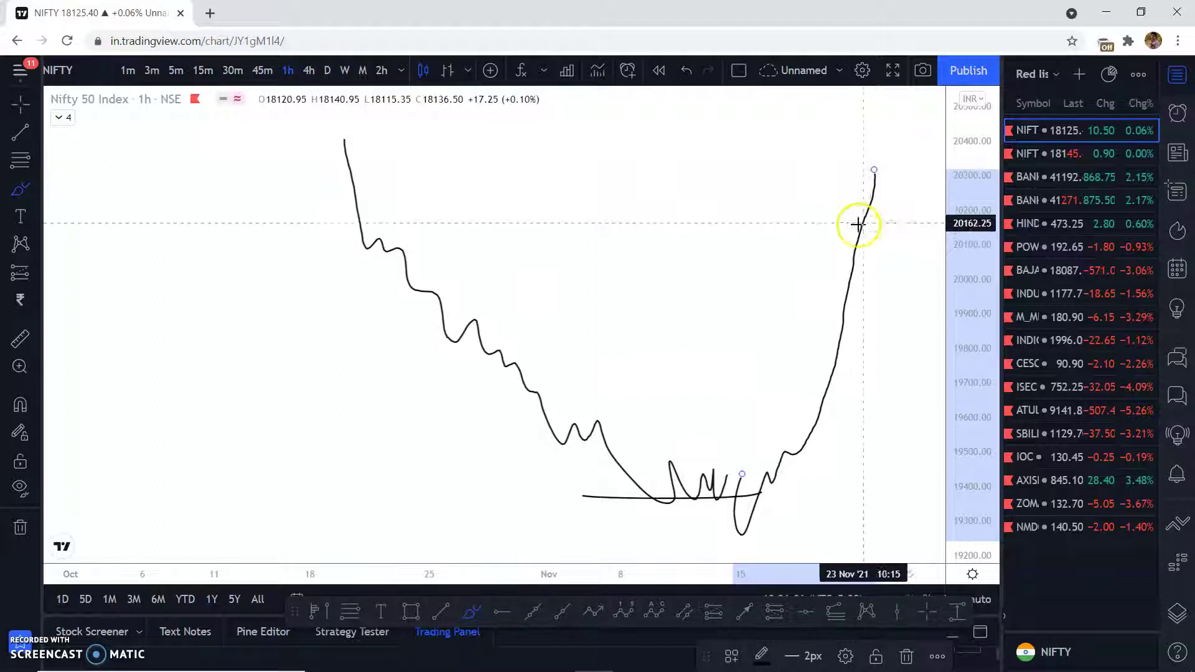
Step: Encircle the whole sketched downtrend with a freehand loop and mark its lower highs with short strokes from about 19,590 up to 19,900
{"action": "mouse_move", "coordinate": [360, 143]}
{"action": "left_mouse_down"}
{"action": "mouse_move", "coordinate": [533, 274]}
{"action": "mouse_move", "coordinate": [626, 402]}
{"action": "mouse_move", "coordinate": [568, 512]}
{"action": "mouse_move", "coordinate": [327, 144]}
{"action": "left_mouse_up"}
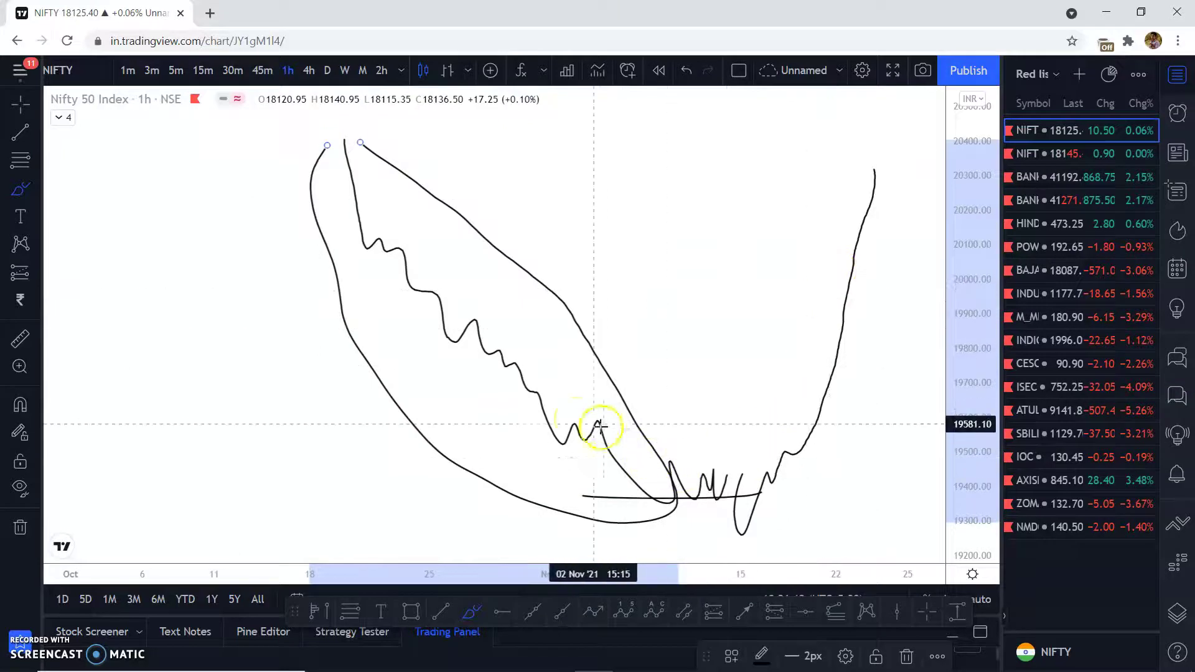
{"action": "left_click_drag", "start_coordinate": [583, 420], "coordinate": [615, 420]}
{"action": "mouse_move", "coordinate": [541, 382]}
{"action": "left_mouse_down"}
{"action": "mouse_move", "coordinate": [563, 379]}
{"action": "mouse_move", "coordinate": [485, 313]}
{"action": "left_mouse_up"}
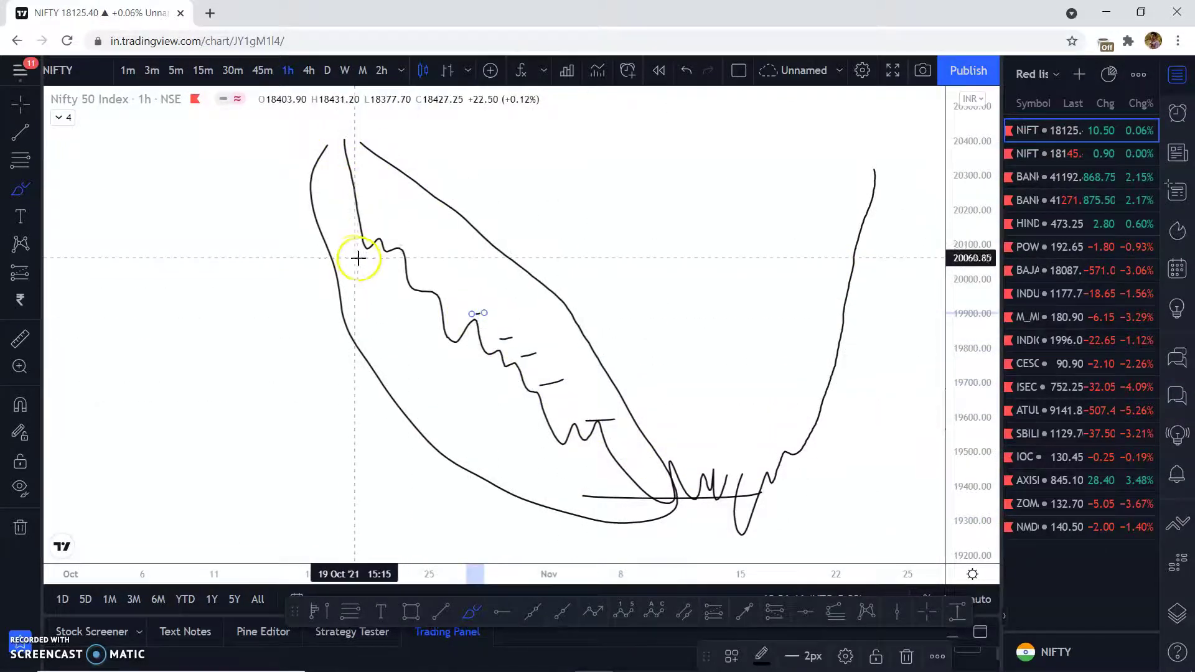
{"action": "left_click", "coordinate": [22, 104]}
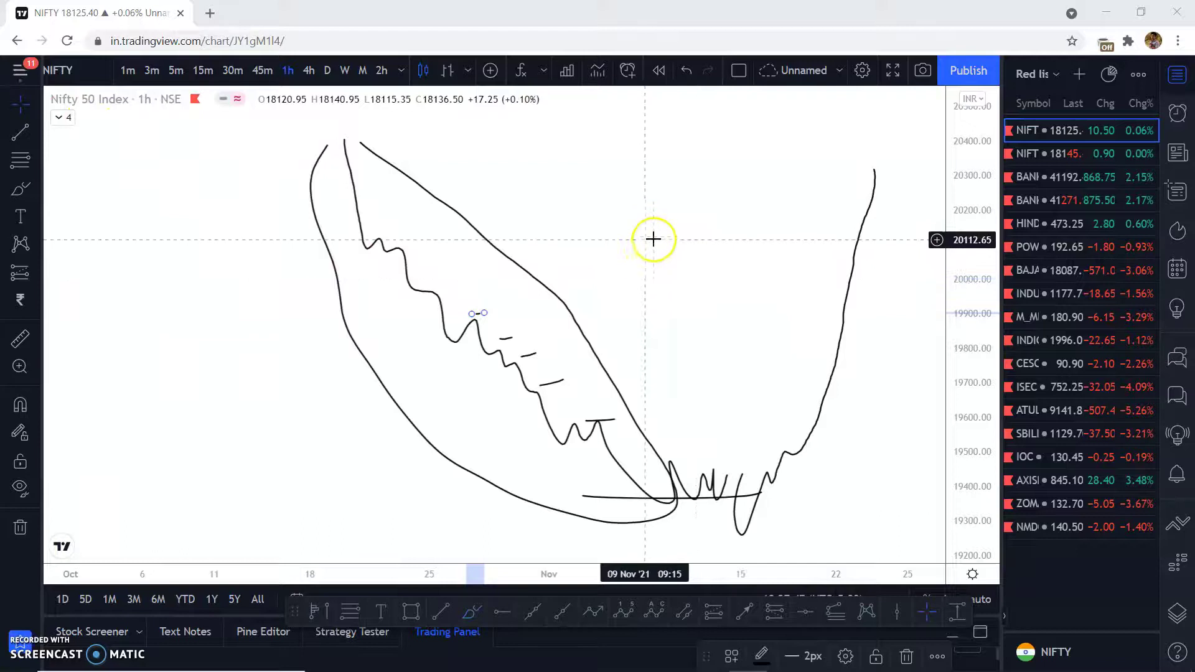
{"action": "left_click_drag", "start_coordinate": [649, 267], "coordinate": [643, 267]}
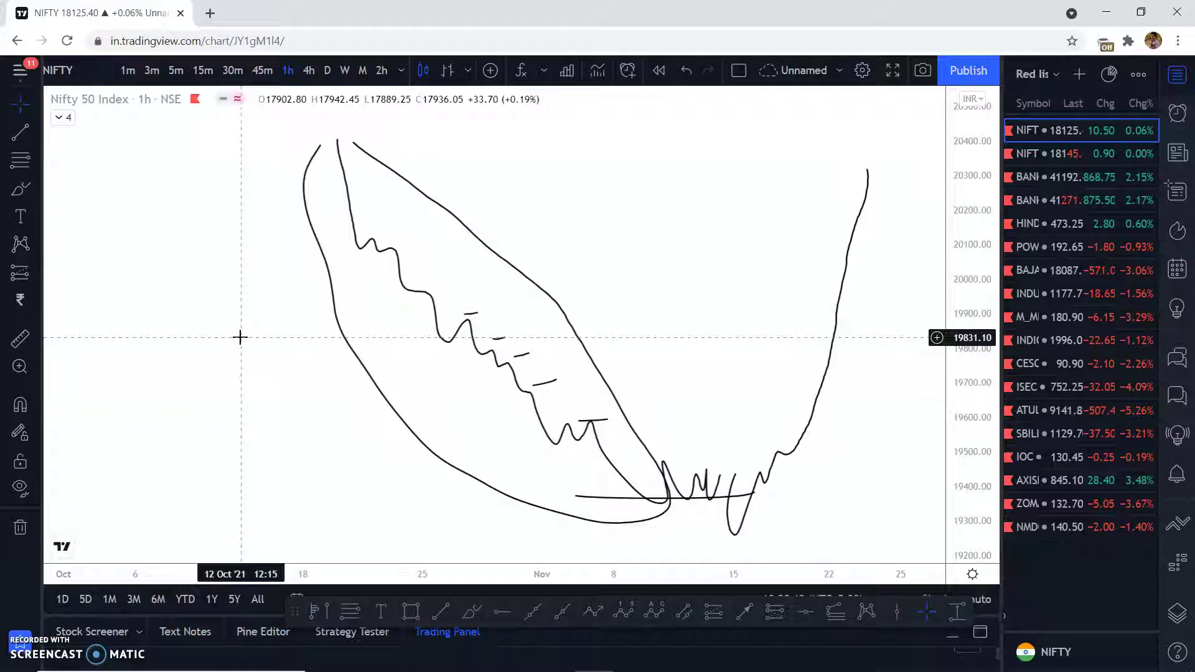
{"action": "left_click", "coordinate": [235, 322]}
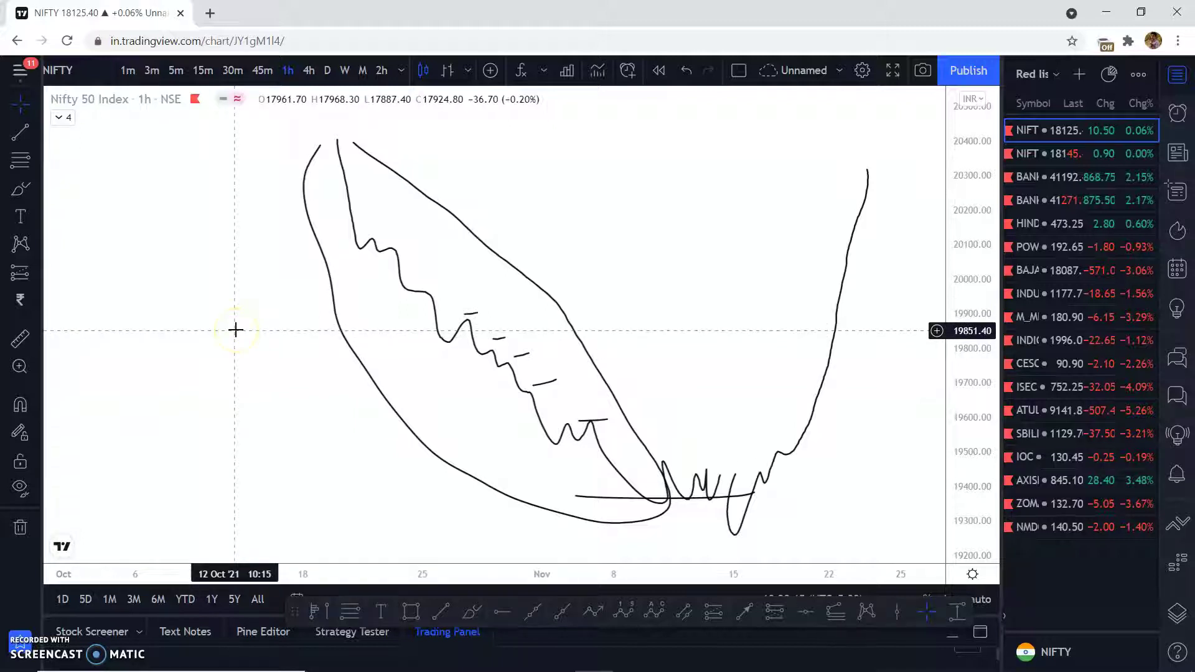
{"action": "left_click_drag", "start_coordinate": [221, 291], "coordinate": [189, 281]}
{"action": "left_click_drag", "start_coordinate": [612, 197], "coordinate": [595, 207]}
{"action": "left_click_drag", "start_coordinate": [972, 187], "coordinate": [974, 224]}
{"action": "left_click_drag", "start_coordinate": [661, 244], "coordinate": [644, 240]}
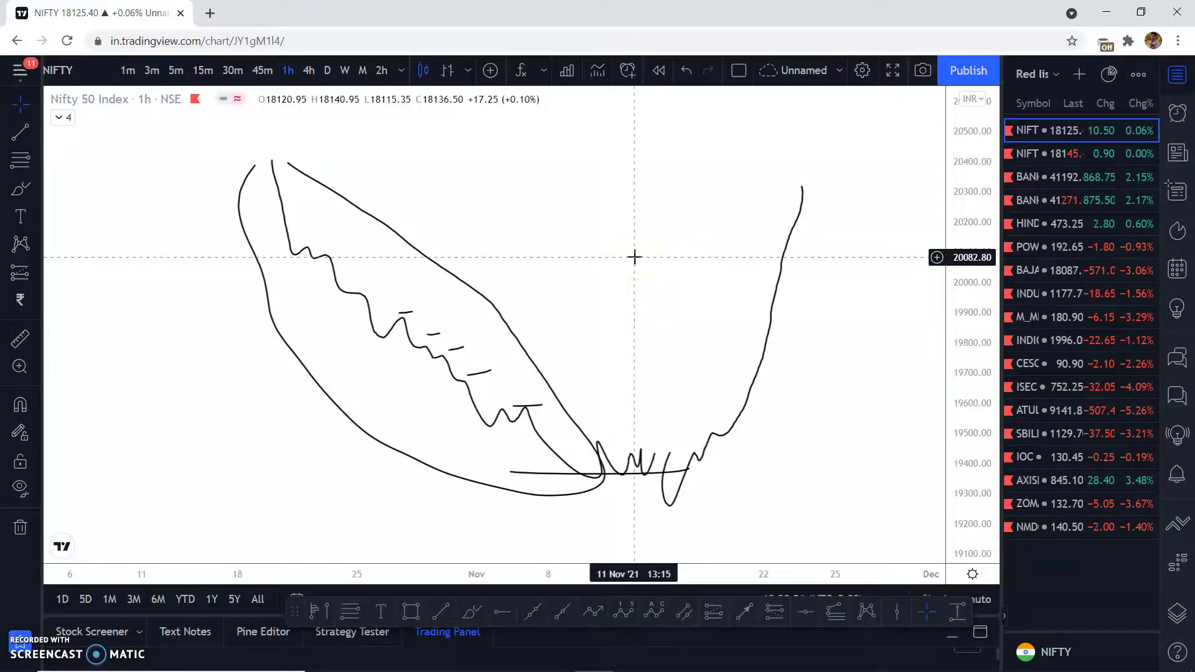
{"action": "mouse_move", "coordinate": [17, 663]}
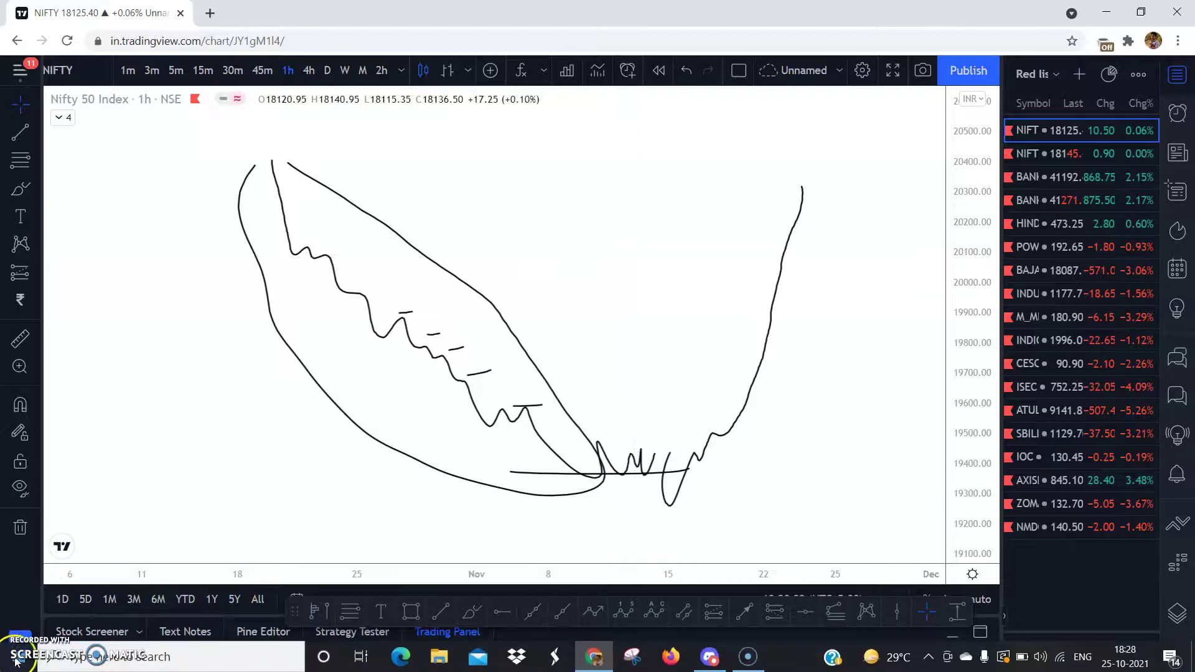